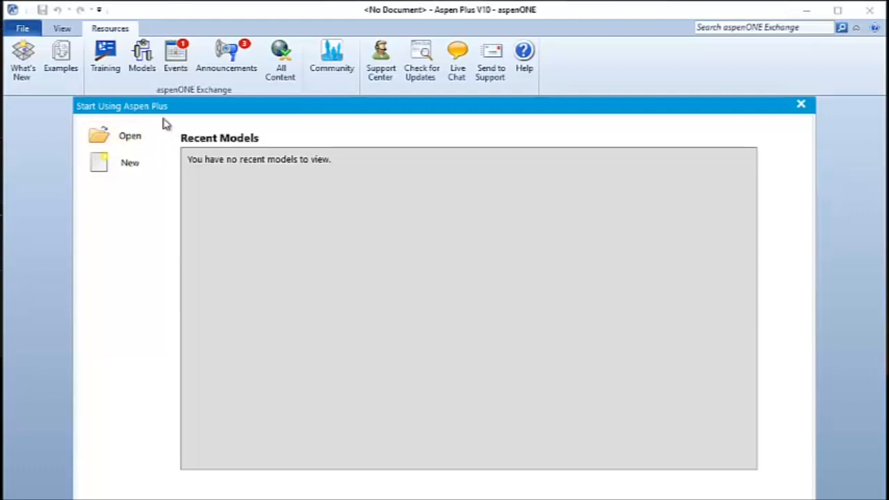
# Create a new simulation.
pyautogui.click(150, 169)
pyautogui.click(591, 421)
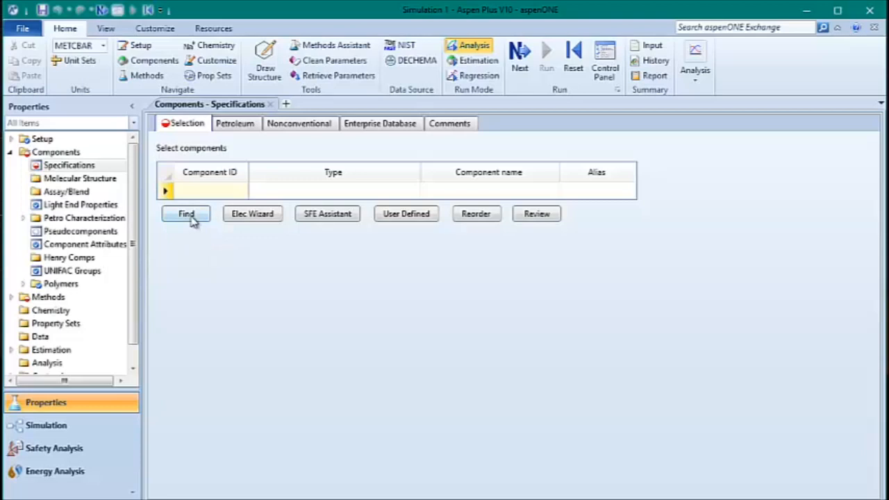
# Enter H2, N2, CH4, AR, CO and NH3 as the simulation's components.
pyautogui.click(203, 191)
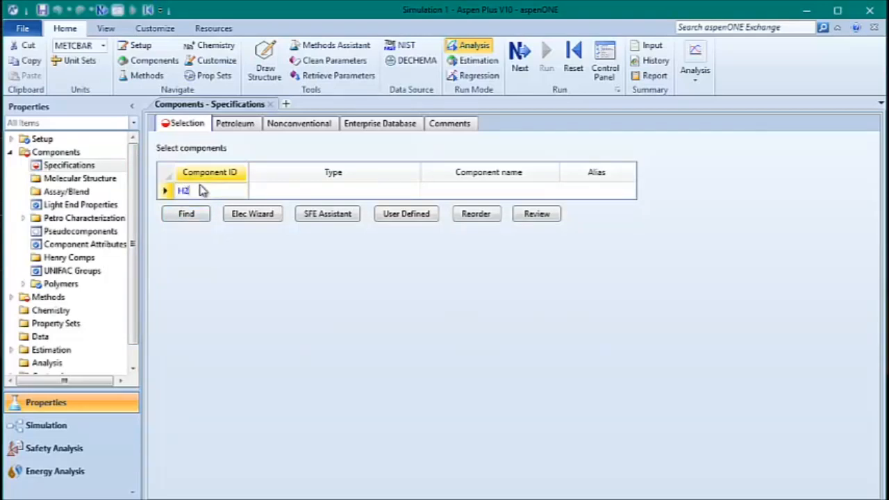
pyautogui.press('Return')
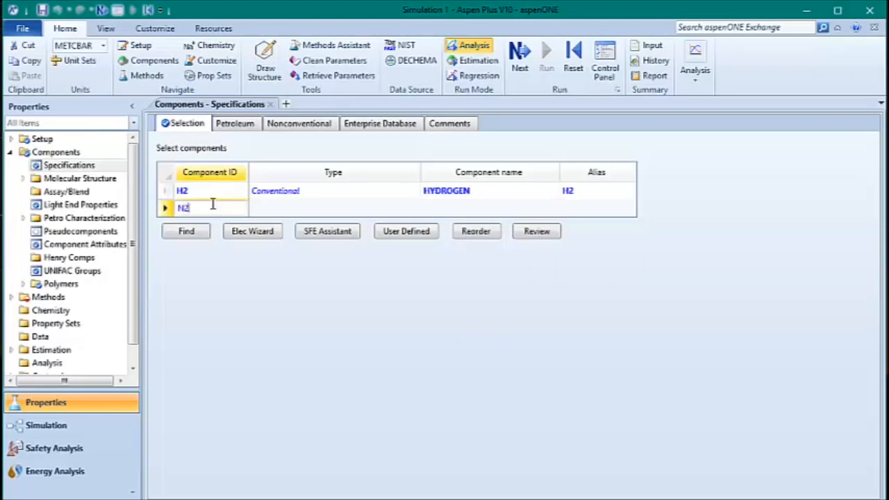
pyautogui.press('Return')
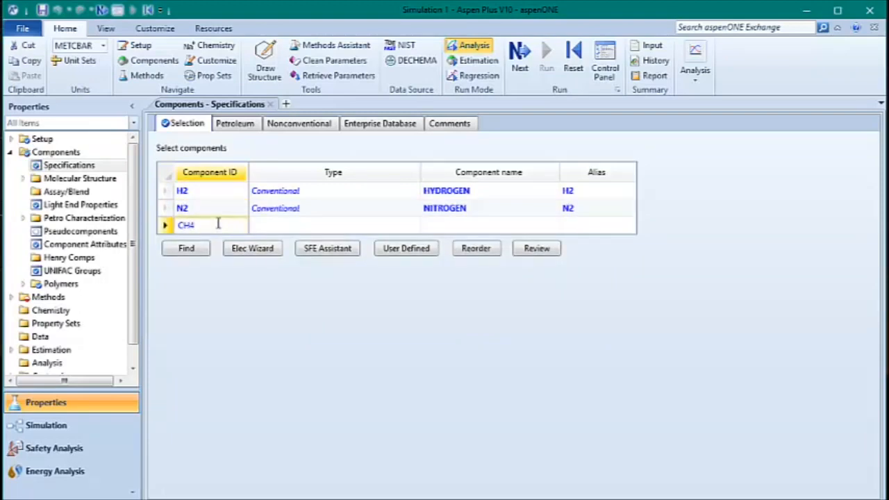
pyautogui.press('Return')
pyautogui.click(215, 243)
pyautogui.write('AR')
pyautogui.press('Return')
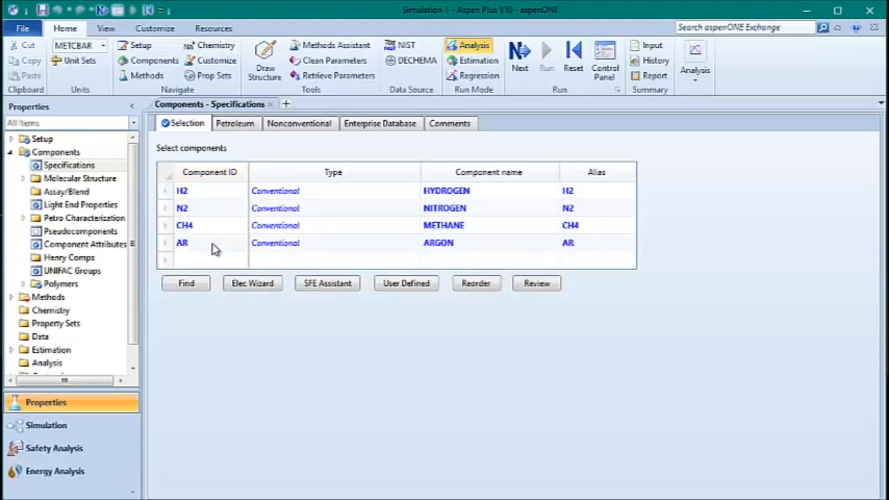
pyautogui.click(213, 258)
pyautogui.write('CO')
pyautogui.press('Return')
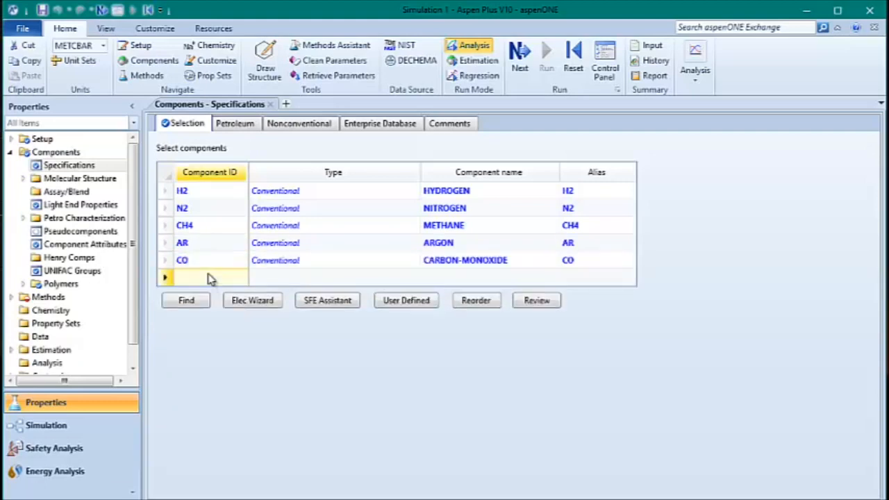
pyautogui.press('Return')
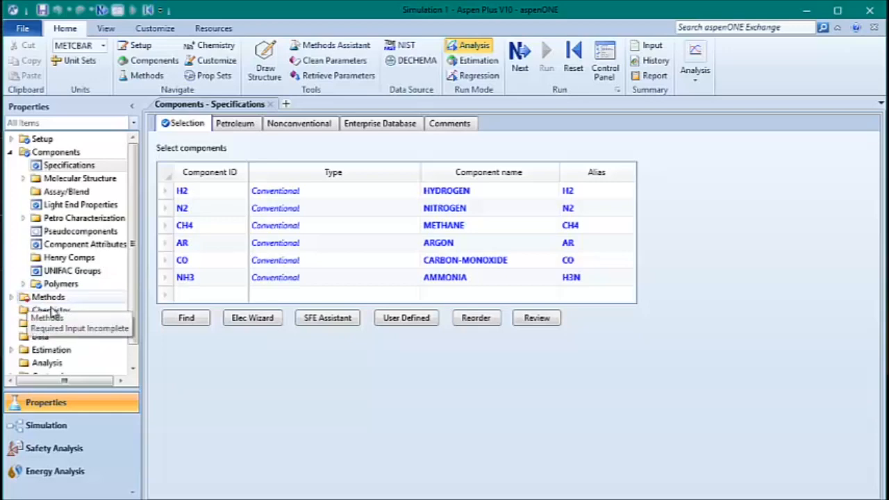
# Open the property method specifications and set the base method to PENG-ROB.
pyautogui.click(133, 370)
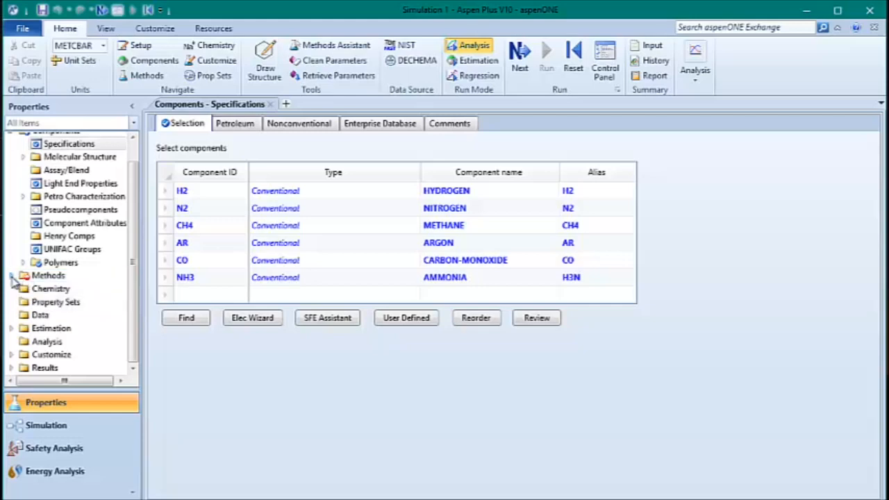
pyautogui.click(11, 276)
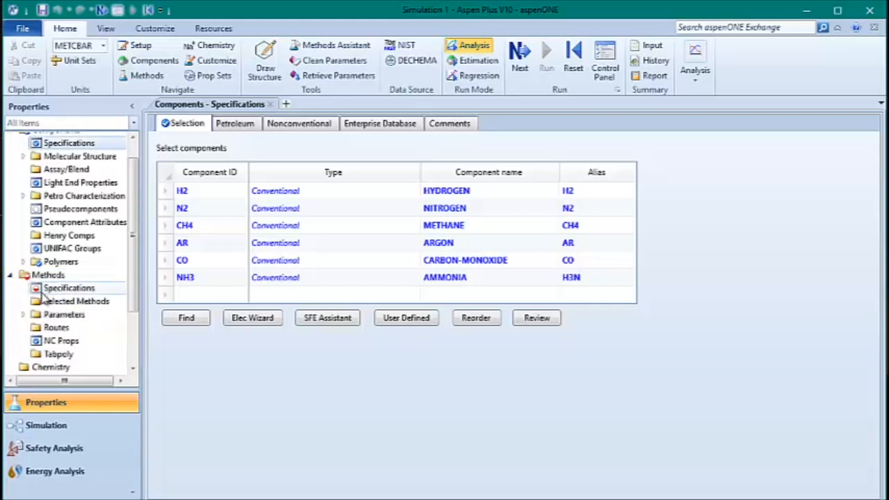
pyautogui.click(47, 292)
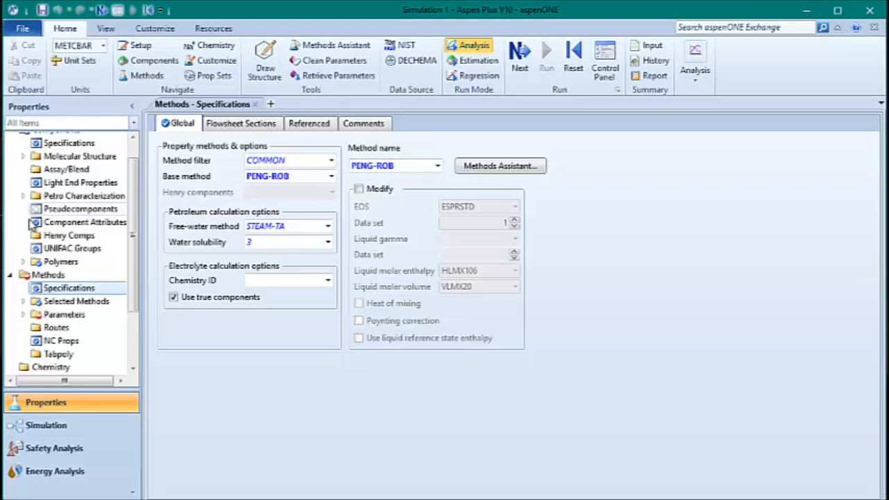
# Open the PRKBV-1 binary interaction parameters of the property method.
pyautogui.click(22, 315)
pyautogui.click(135, 370)
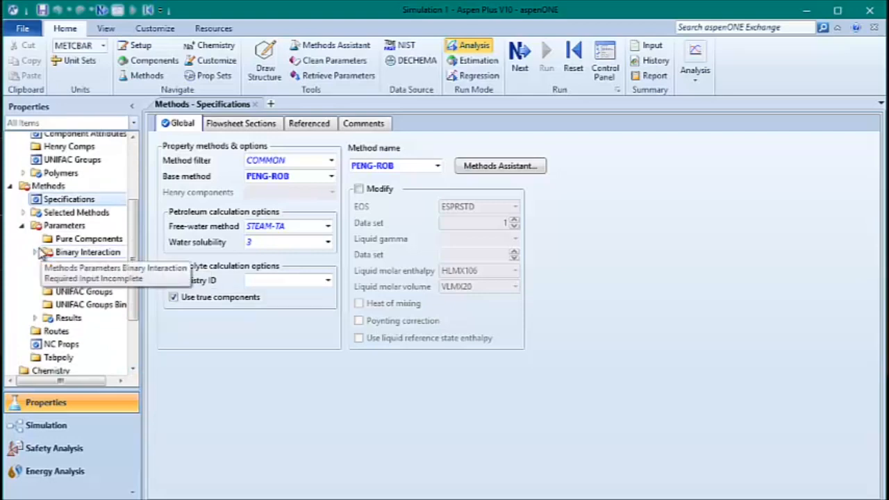
pyautogui.click(33, 253)
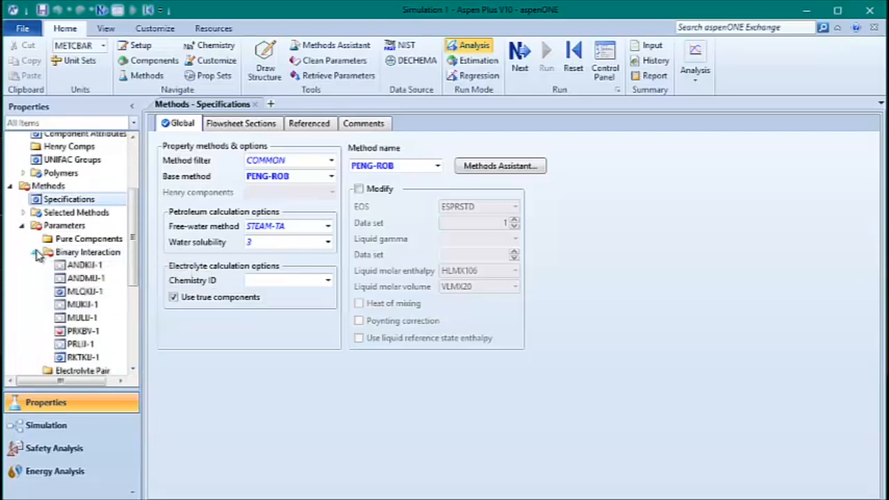
pyautogui.doubleClick(70, 330)
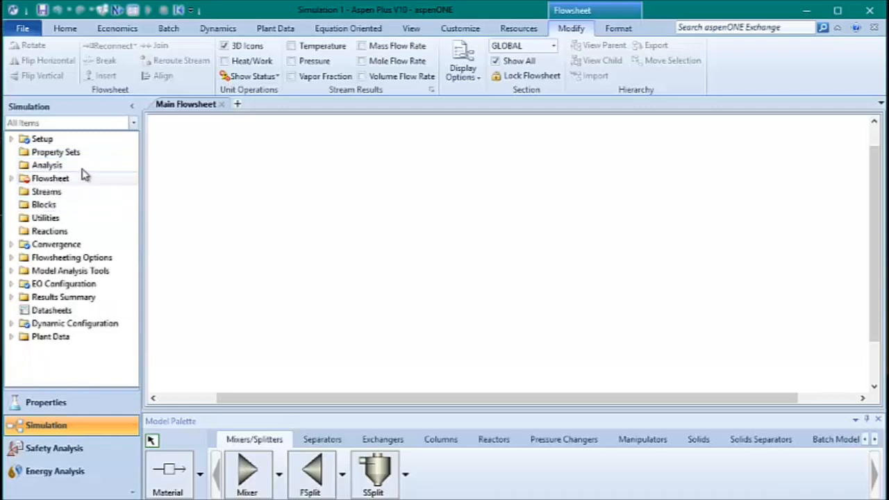
# Examine the flowsheet subfolders and the separator, exchanger, column and reactor models available for the flowsheet, including the Heater and HeatX icon variants.
pyautogui.click(11, 180)
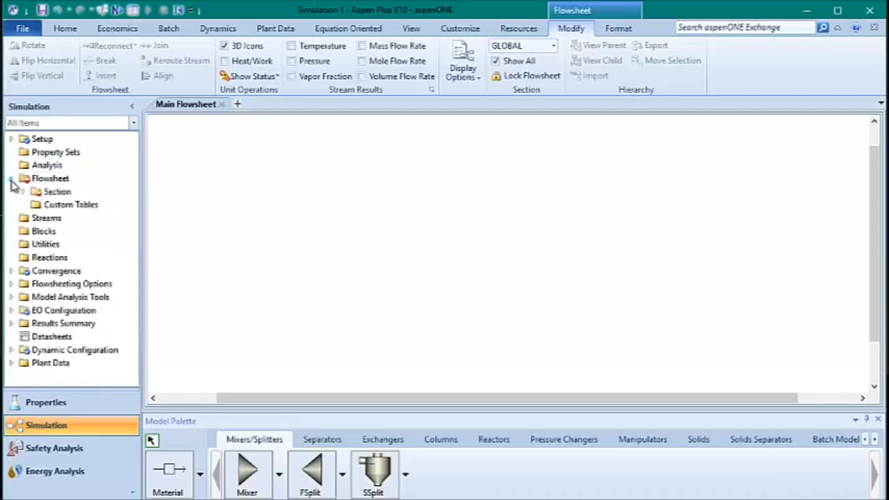
pyautogui.click(11, 180)
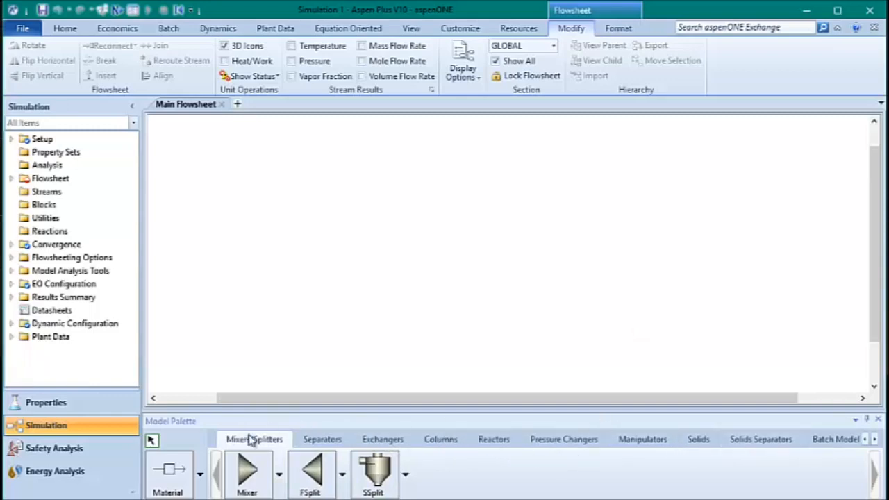
pyautogui.click(321, 440)
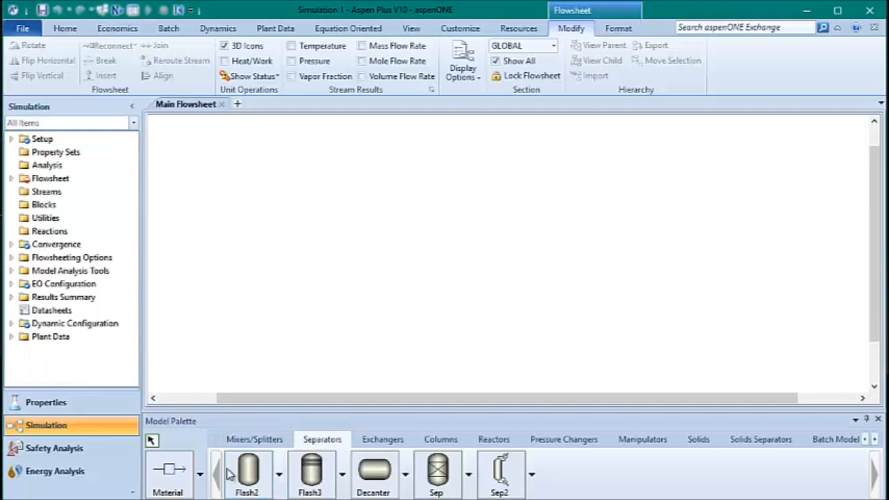
pyautogui.click(383, 441)
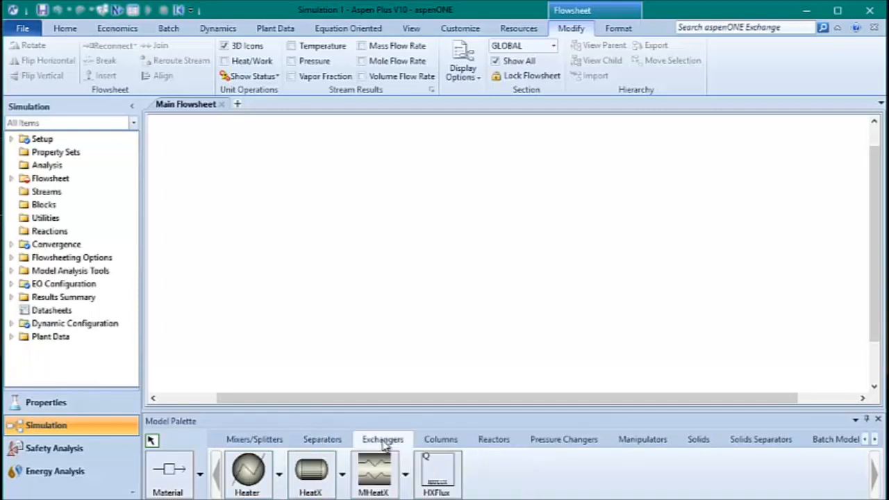
pyautogui.click(278, 474)
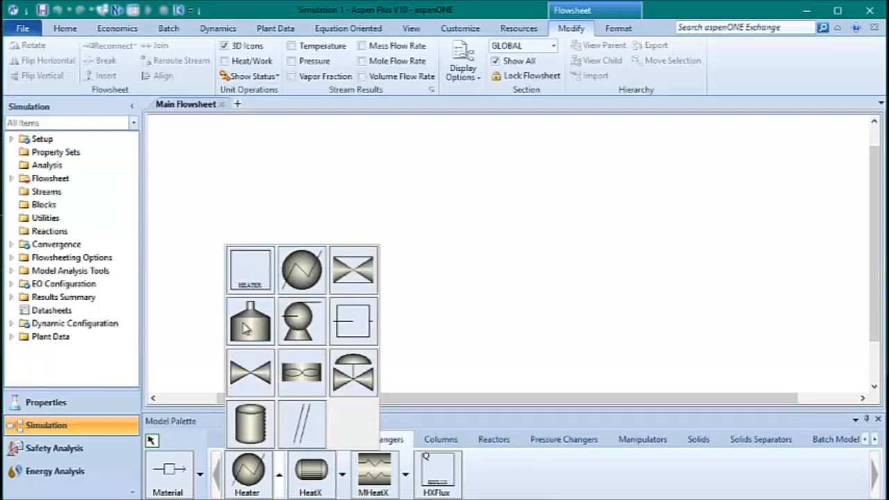
pyautogui.click(278, 469)
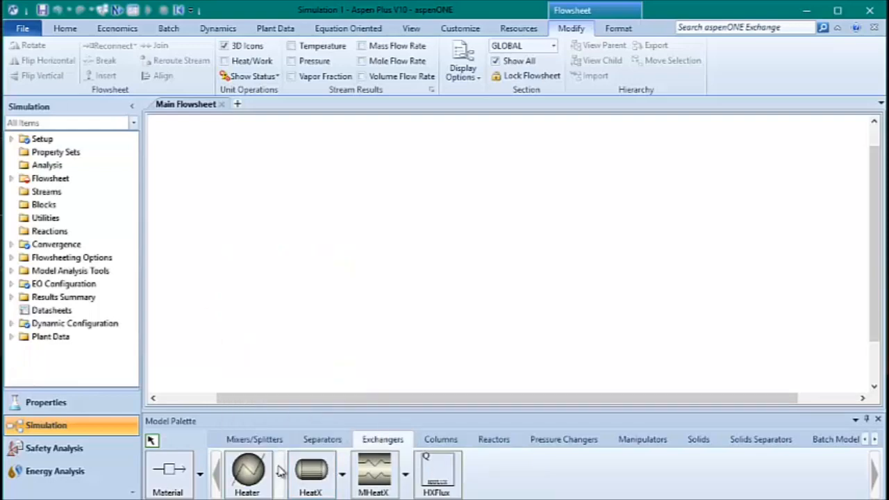
pyautogui.click(343, 472)
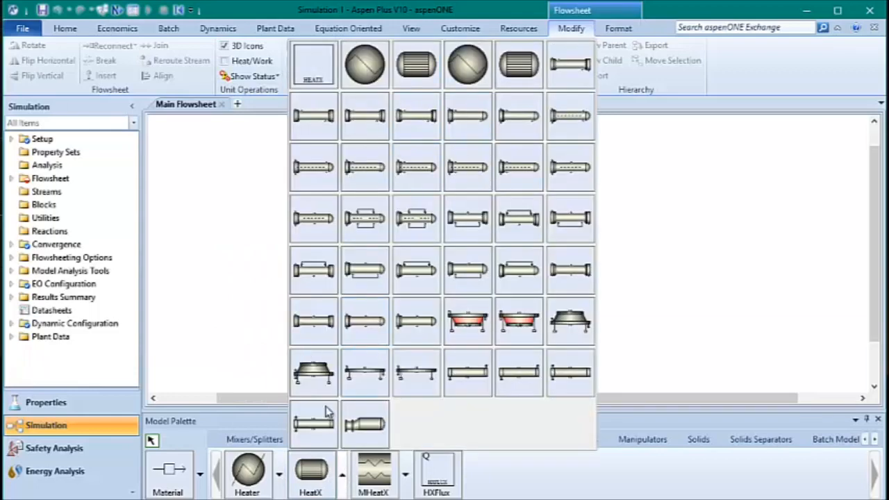
pyautogui.click(342, 479)
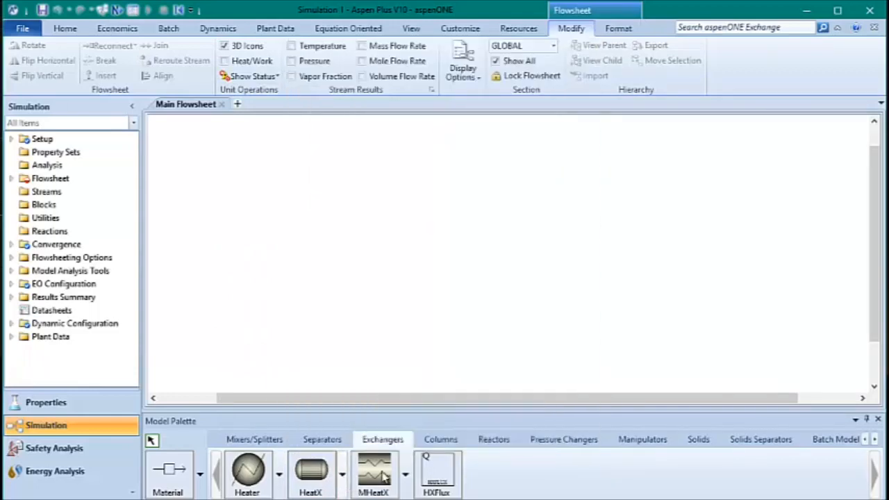
pyautogui.click(451, 442)
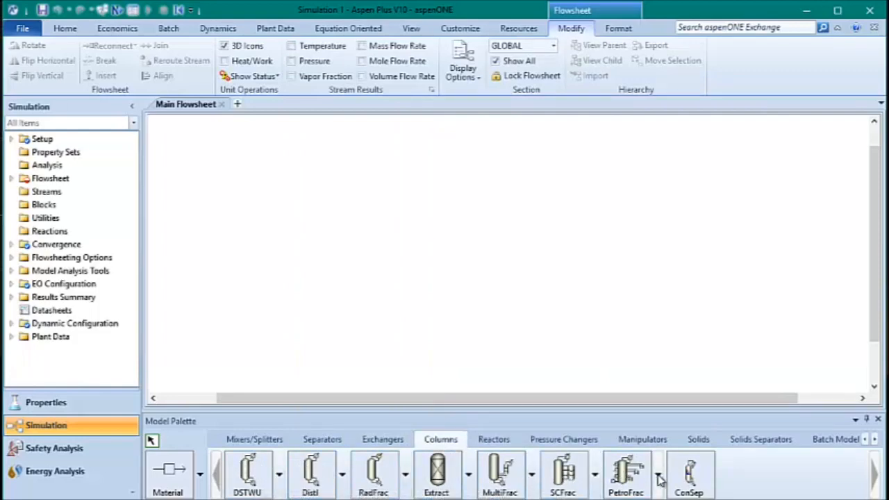
pyautogui.click(486, 441)
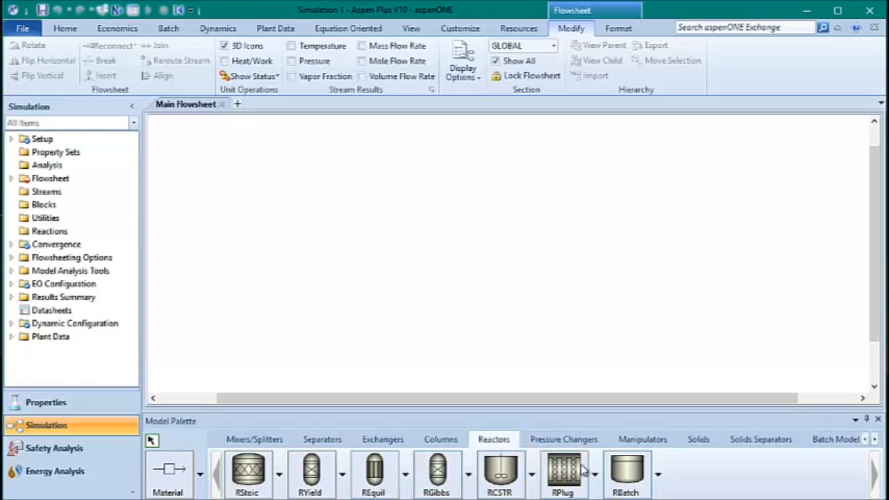
# Place a Compr compressor block on the empty flowsheet and a Mixer block just to its right.
pyautogui.click(556, 440)
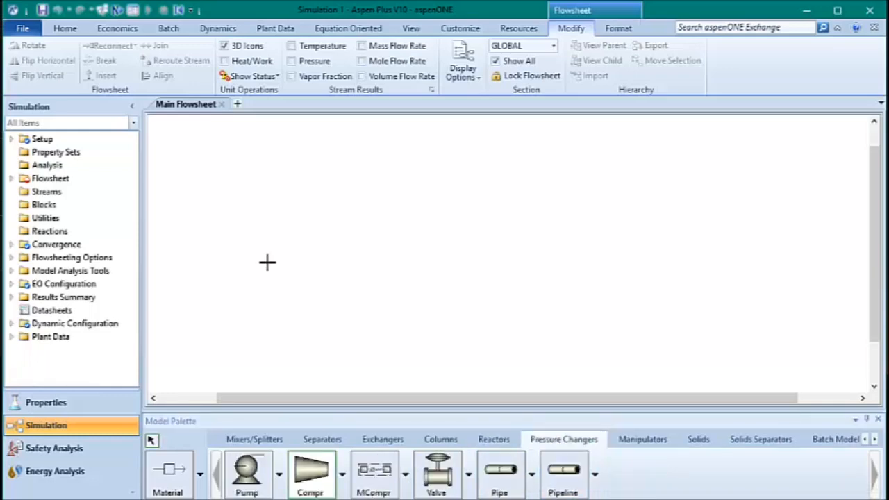
pyautogui.click(268, 262)
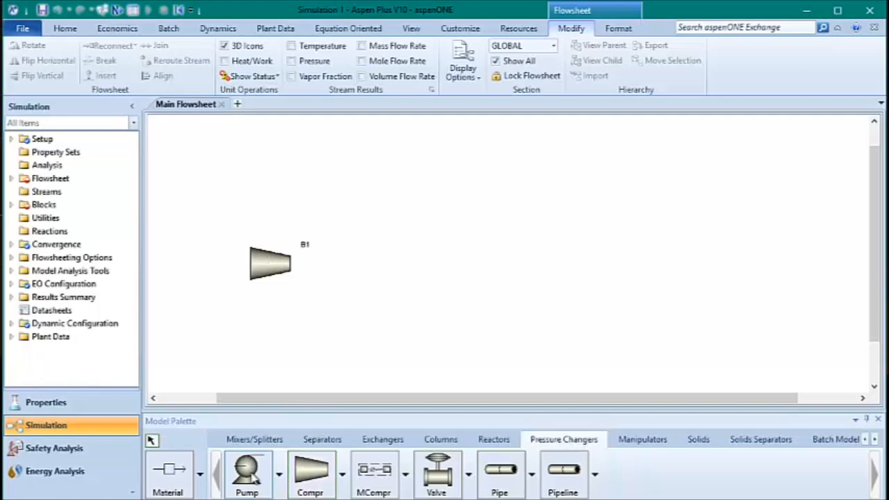
pyautogui.click(255, 439)
pyautogui.click(251, 468)
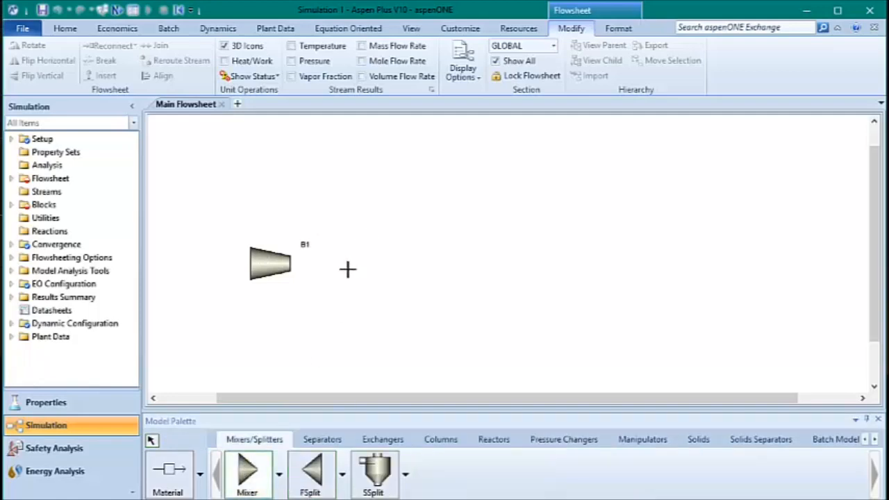
pyautogui.click(349, 269)
pyautogui.rightClick(374, 338)
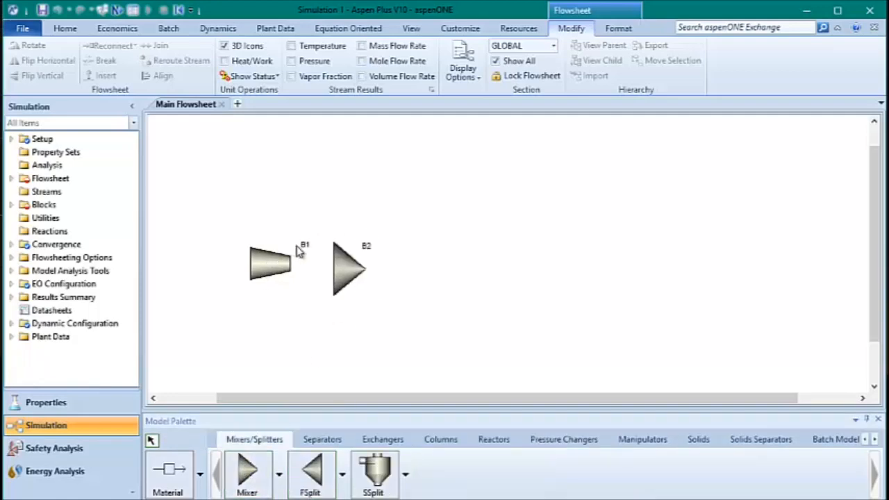
# Move the compressor's label B1 closer to its icon.
pyautogui.moveTo(301, 246); pyautogui.dragTo(287, 247)
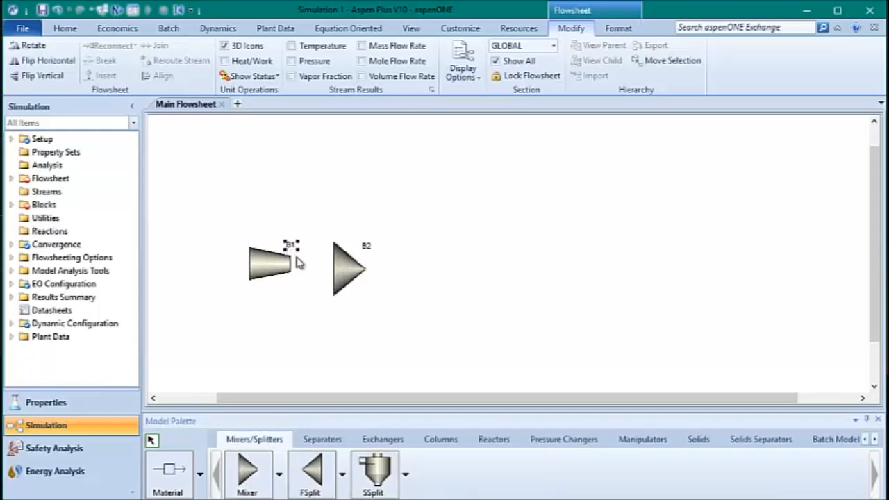
pyautogui.click(300, 264)
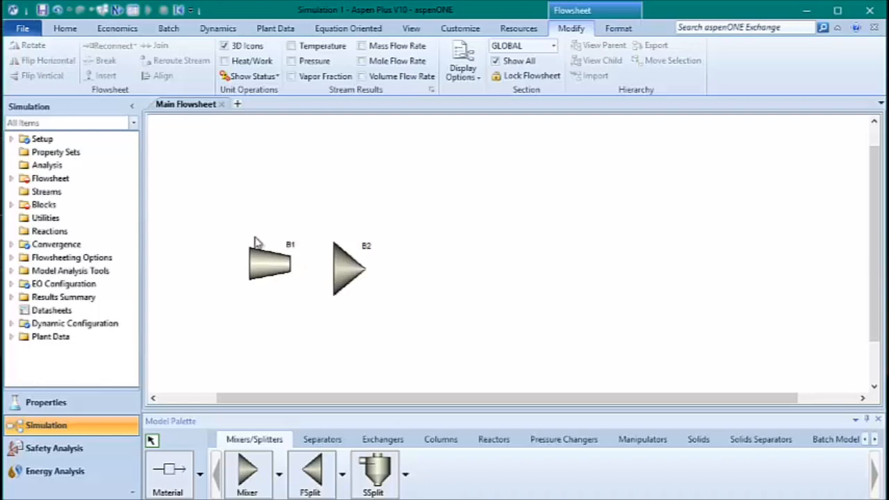
# Place a Heater block to the right of the mixer and an REquil reactor block to the right of the heater.
pyautogui.click(392, 439)
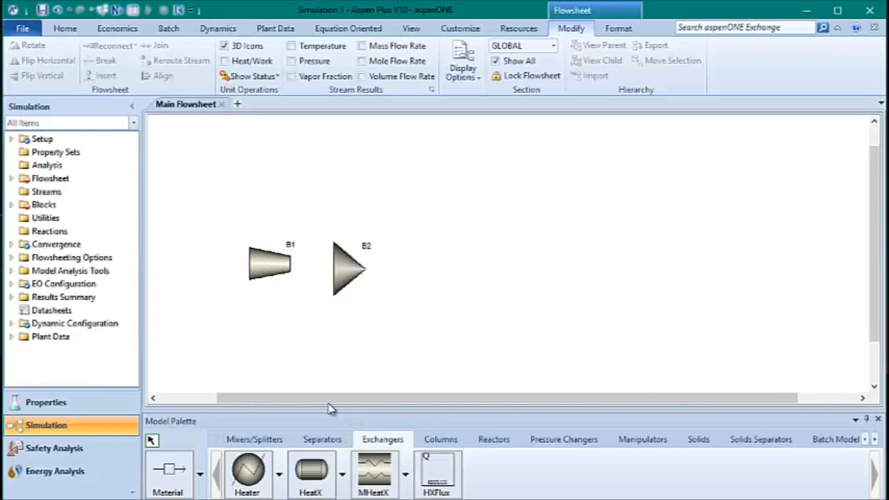
pyautogui.click(258, 470)
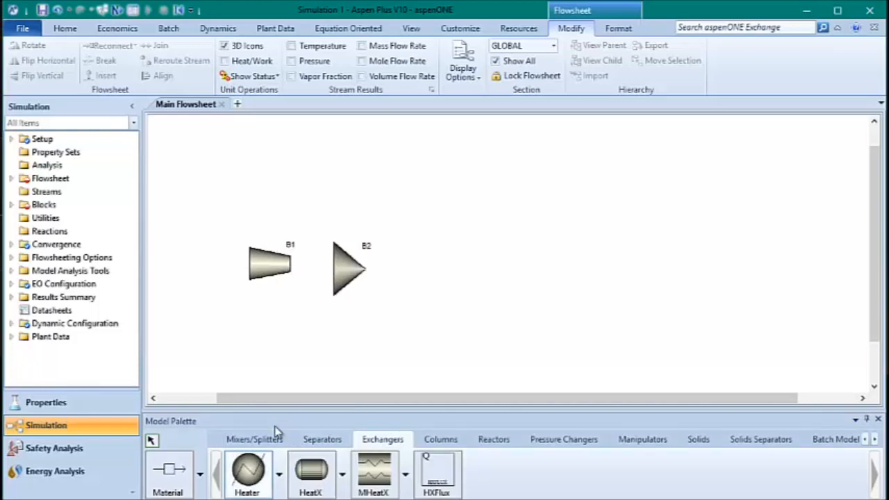
pyautogui.click(417, 269)
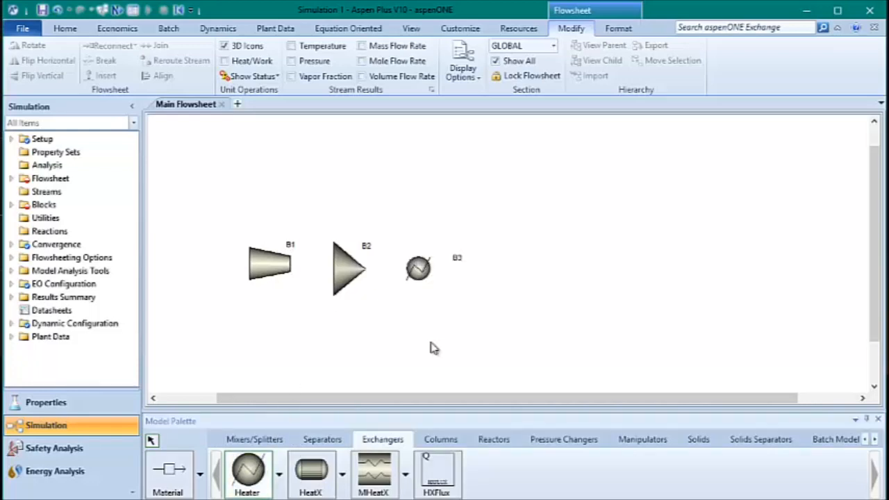
pyautogui.click(486, 440)
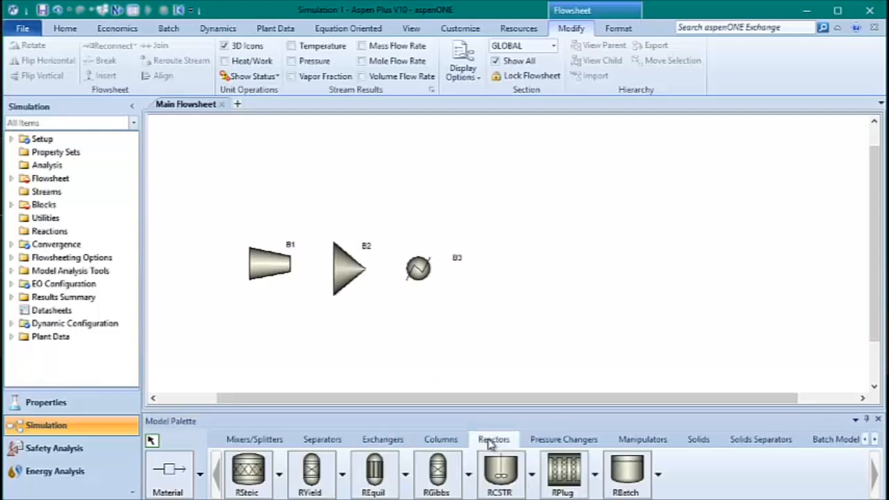
pyautogui.click(375, 476)
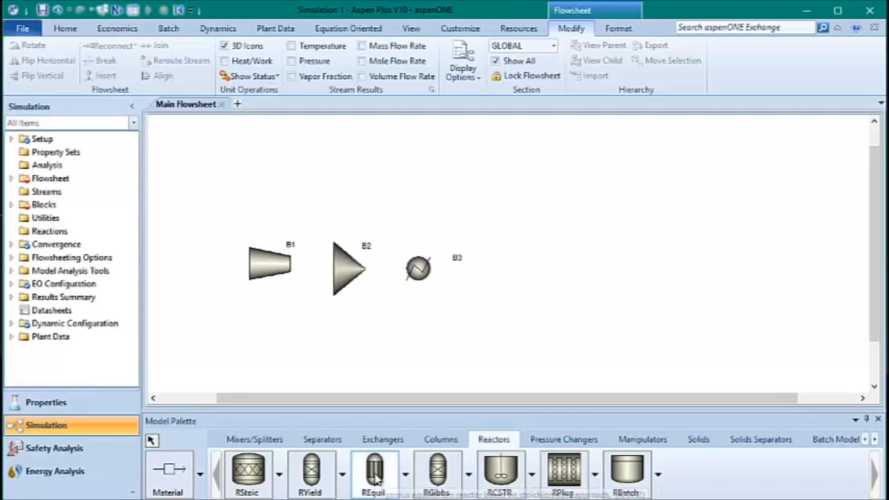
pyautogui.click(499, 263)
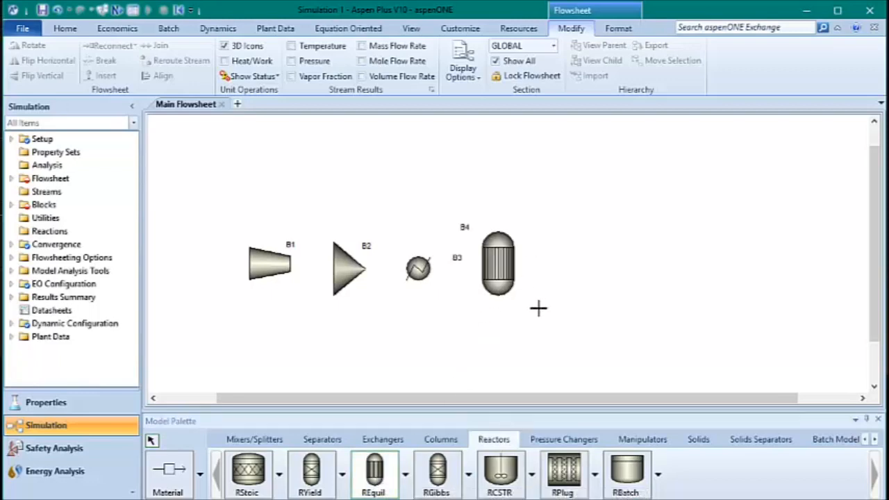
# Move the reactor's label B4 beside its icon and place a second Heater block to the right of the reactor.
pyautogui.moveTo(466, 229); pyautogui.dragTo(525, 266)
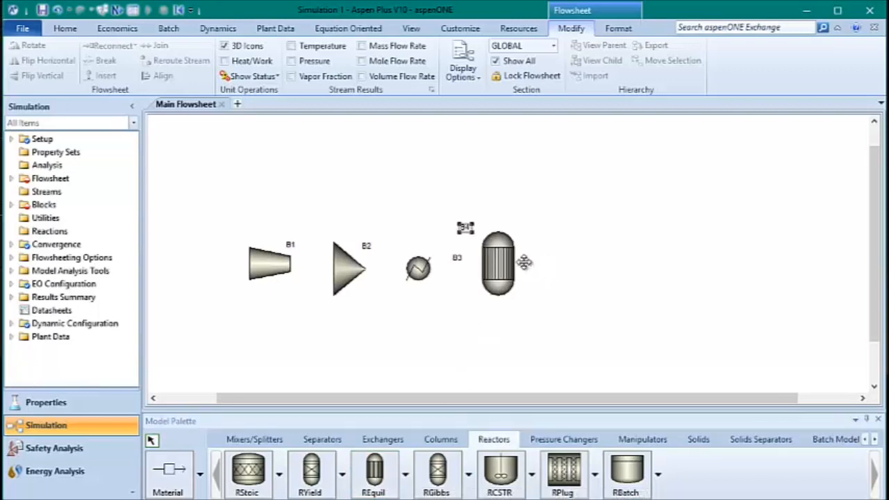
pyautogui.click(535, 347)
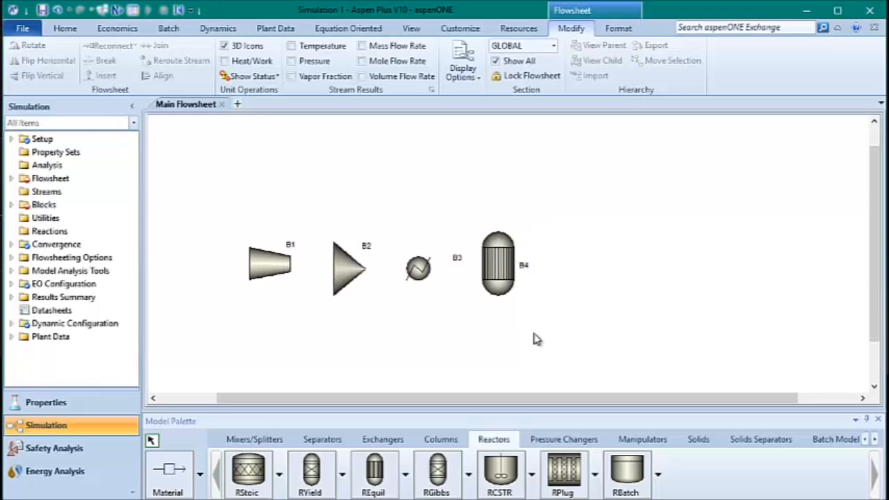
pyautogui.click(372, 445)
pyautogui.click(259, 472)
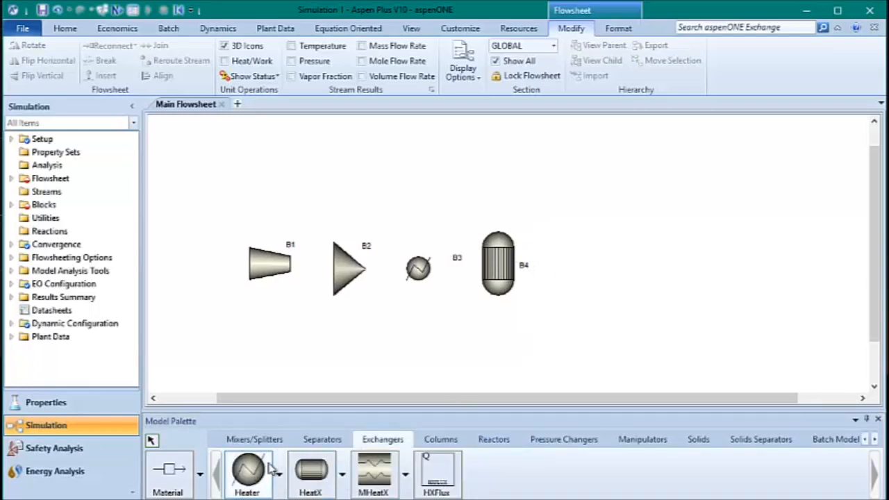
pyautogui.click(568, 263)
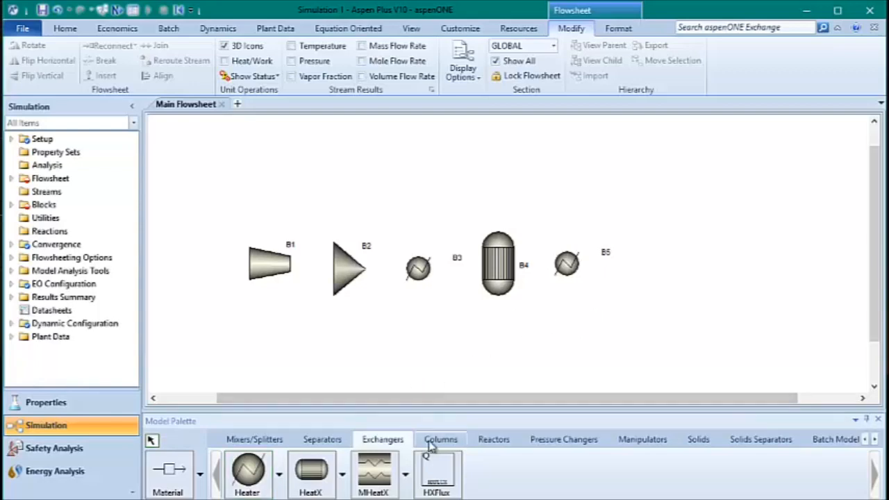
# Place a Flash2 separator block to the right of the second heater.
pyautogui.click(322, 439)
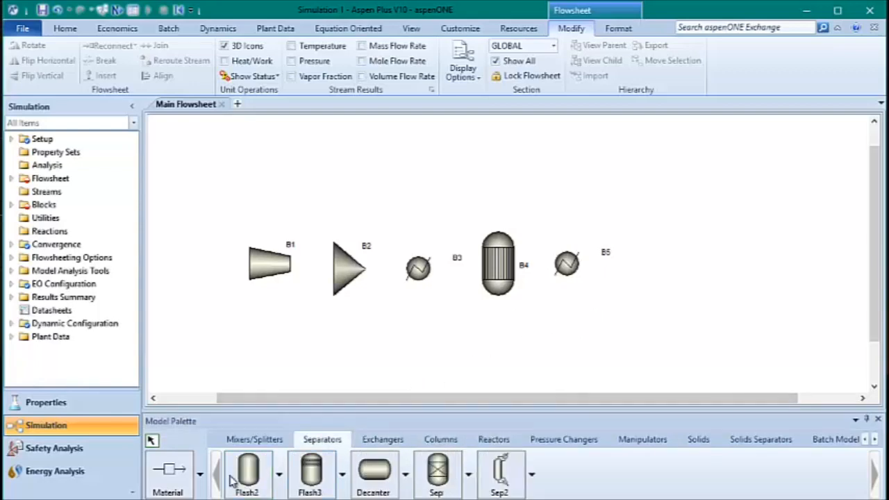
pyautogui.click(248, 473)
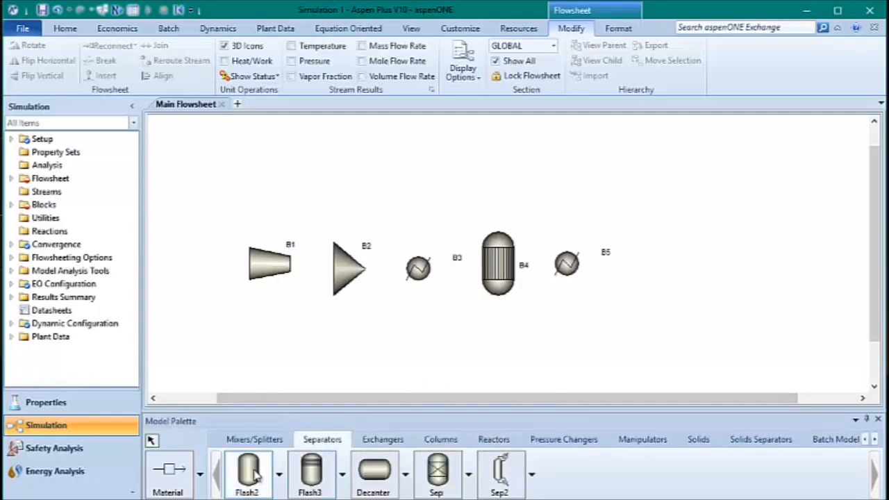
pyautogui.click(657, 264)
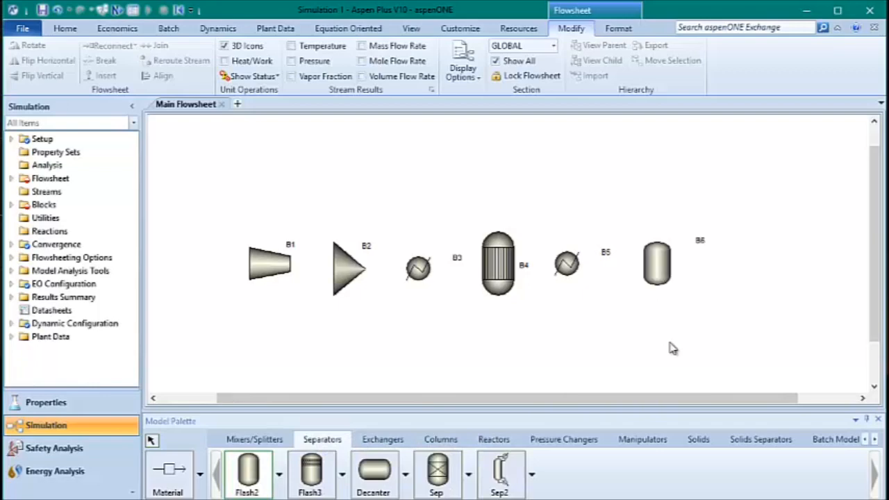
# Place a splitter block above the flash separator and a second Compr compressor block above the reactor.
pyautogui.click(260, 439)
pyautogui.click(564, 439)
pyautogui.click(310, 472)
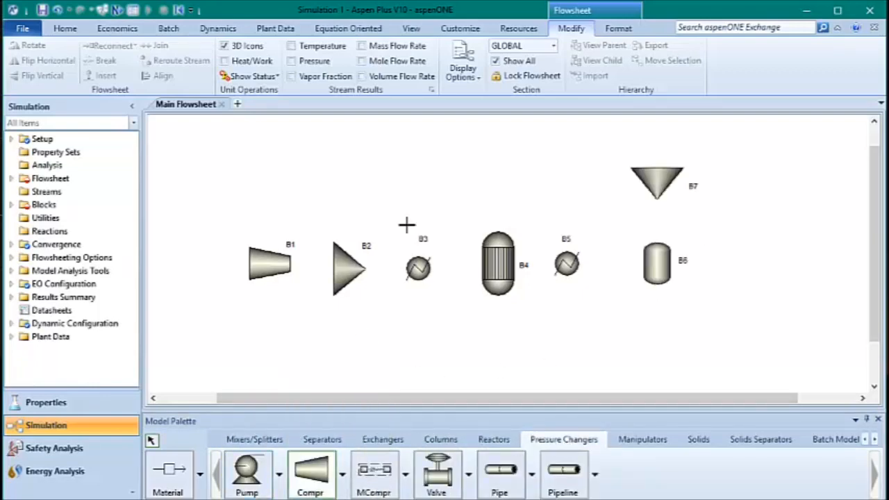
pyautogui.click(467, 174)
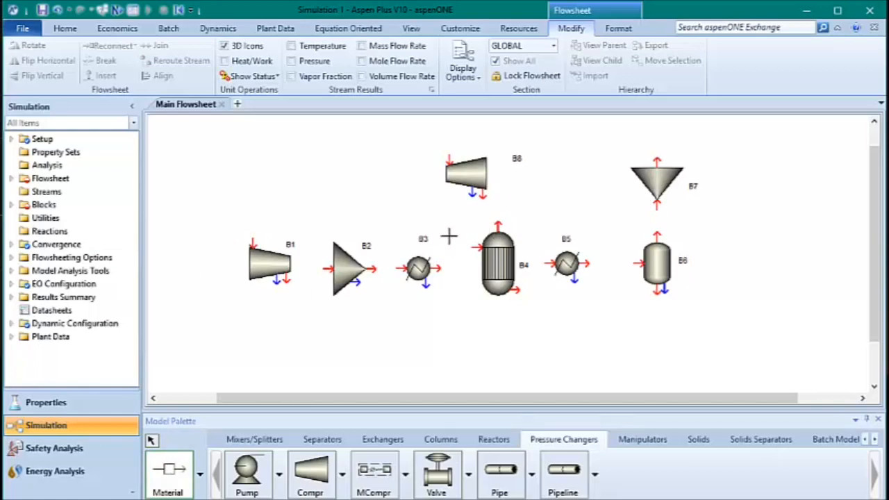
# Draw a material feed stream into compressor B1 and connect B1 to mixer B2, heater B3 and reactor B4 in series.
pyautogui.click(253, 243)
pyautogui.click(206, 226)
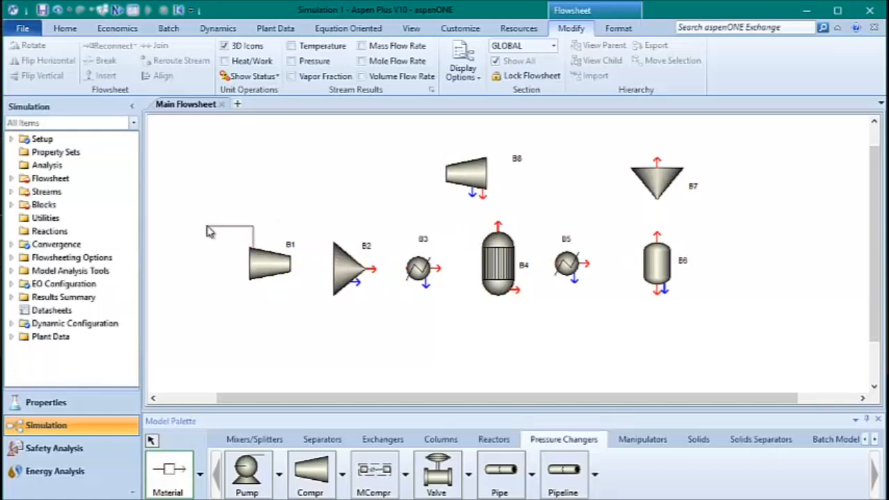
pyautogui.click(281, 280)
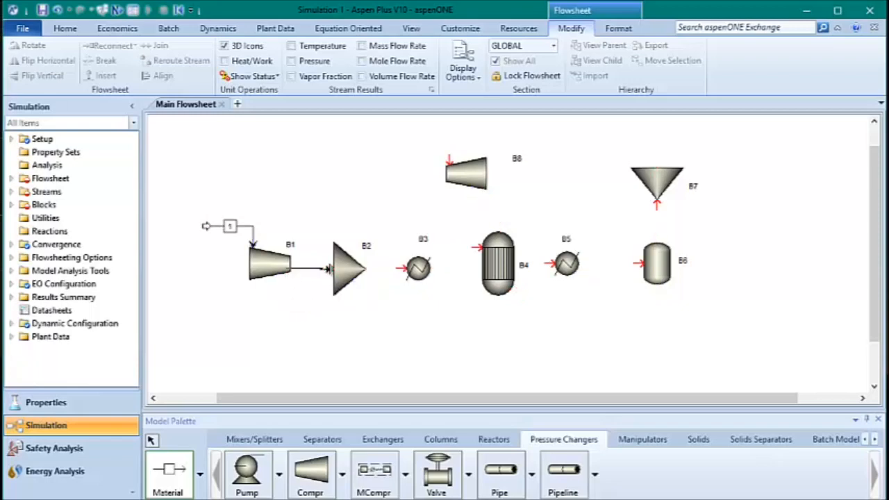
pyautogui.click(328, 269)
pyautogui.click(373, 269)
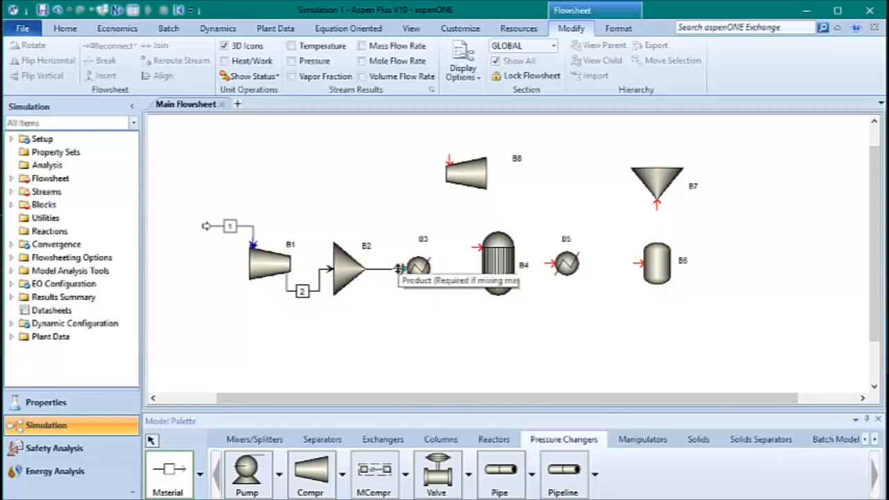
pyautogui.click(407, 268)
pyautogui.click(440, 268)
pyautogui.click(478, 247)
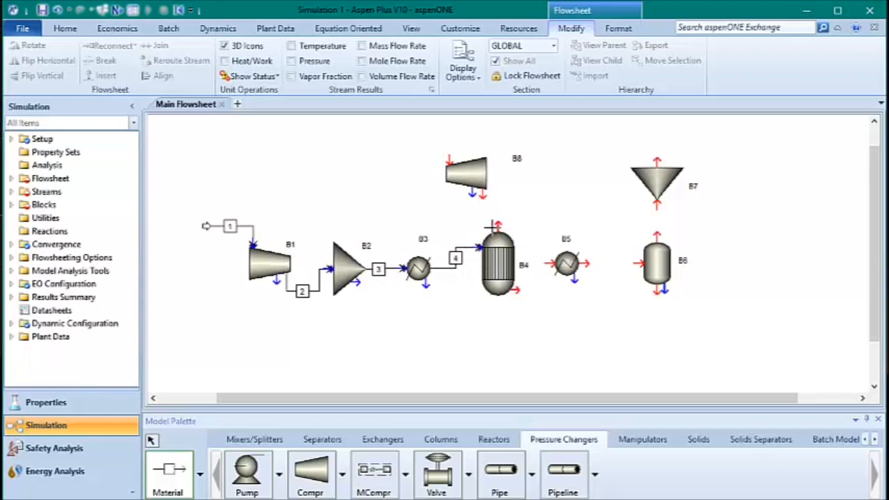
# Draw the vapor and liquid outlet material streams from reactor B4.
pyautogui.click(498, 227)
pyautogui.click(542, 214)
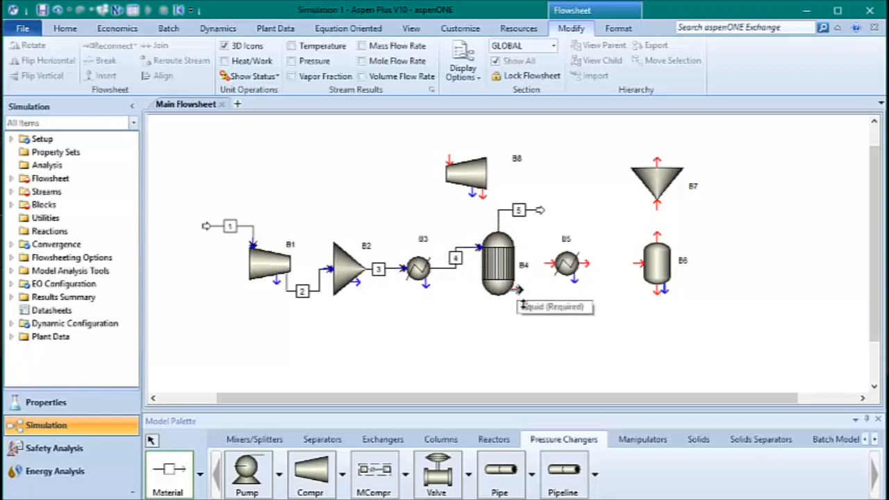
pyautogui.click(507, 295)
pyautogui.click(514, 321)
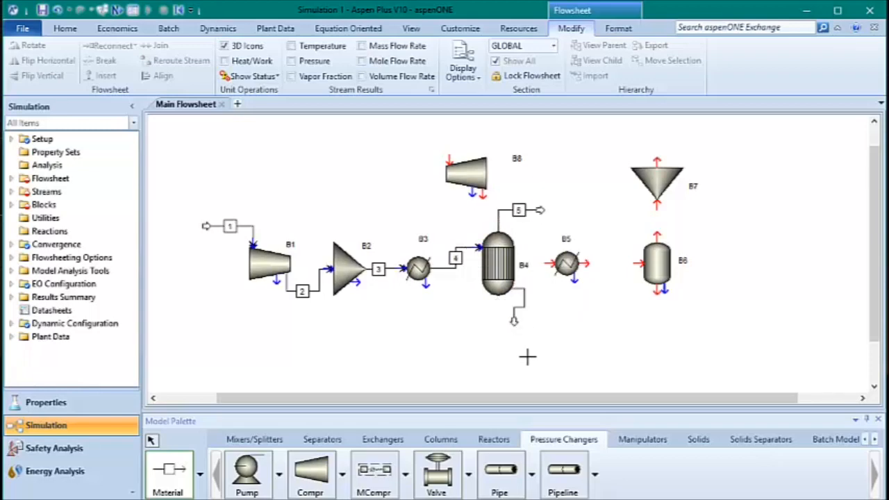
pyautogui.press('Escape')
# Reconnect reactor outlet stream 5 to heater B5, and link B5 to flash B6 with vapor and liquid outlet streams.
pyautogui.doubleClick(540, 211)
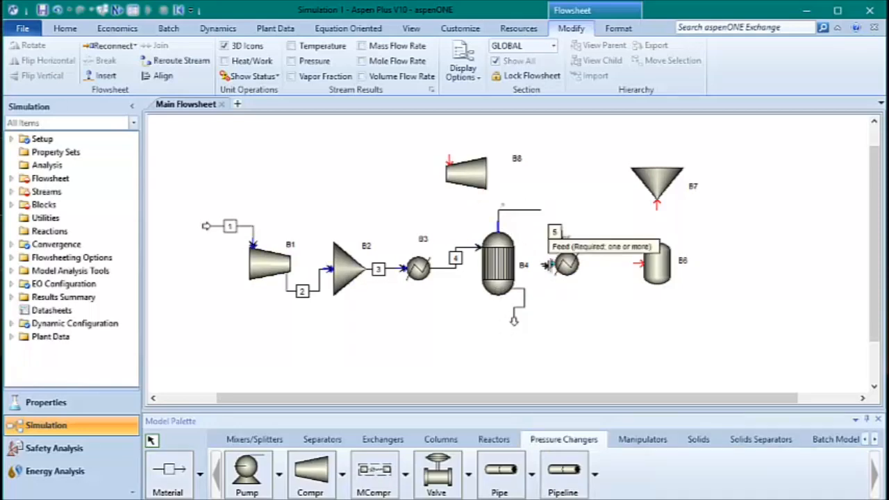
pyautogui.click(548, 263)
pyautogui.click(614, 325)
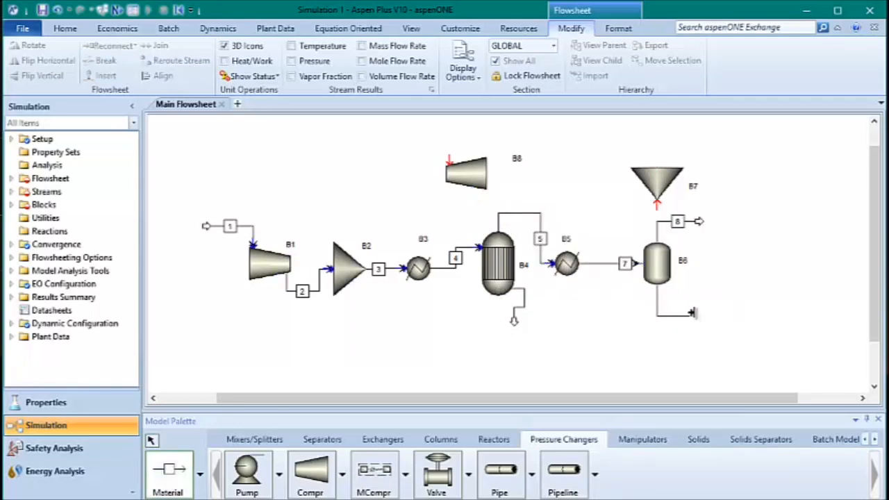
pyautogui.click(708, 306)
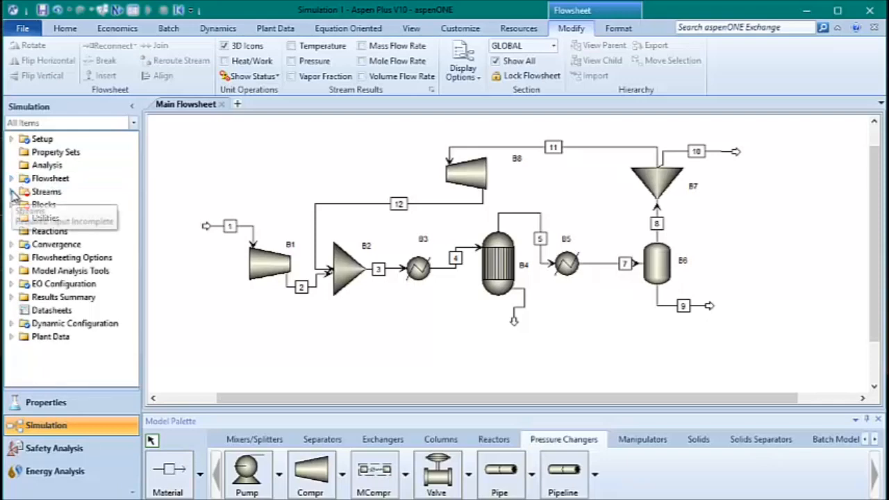
# Open the input of feed stream 1 and set its temperature to 533.15 K.
pyautogui.click(12, 193)
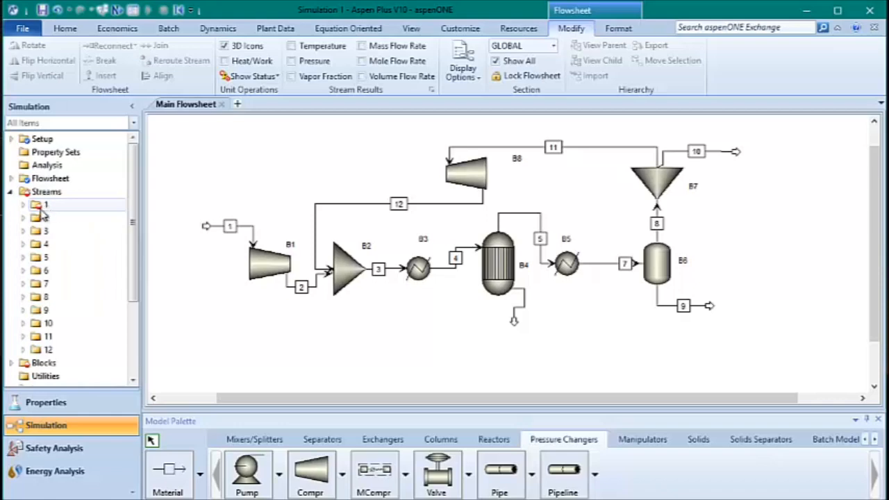
pyautogui.doubleClick(45, 205)
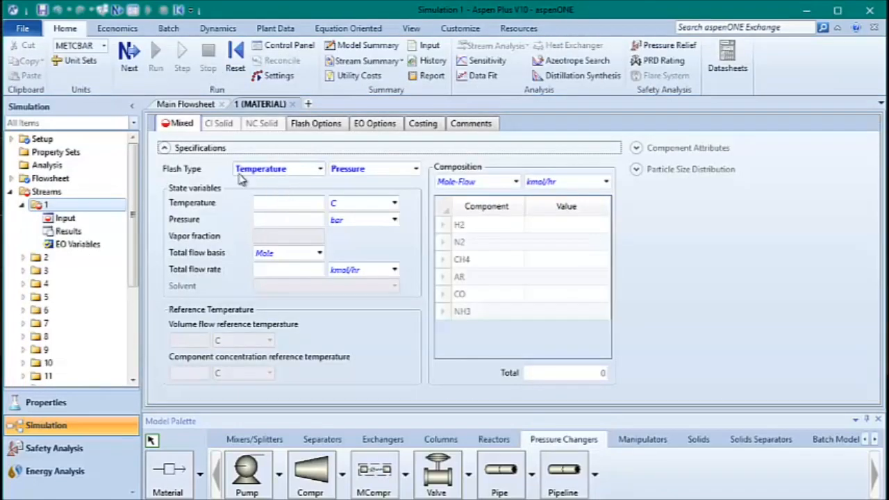
pyautogui.click(293, 203)
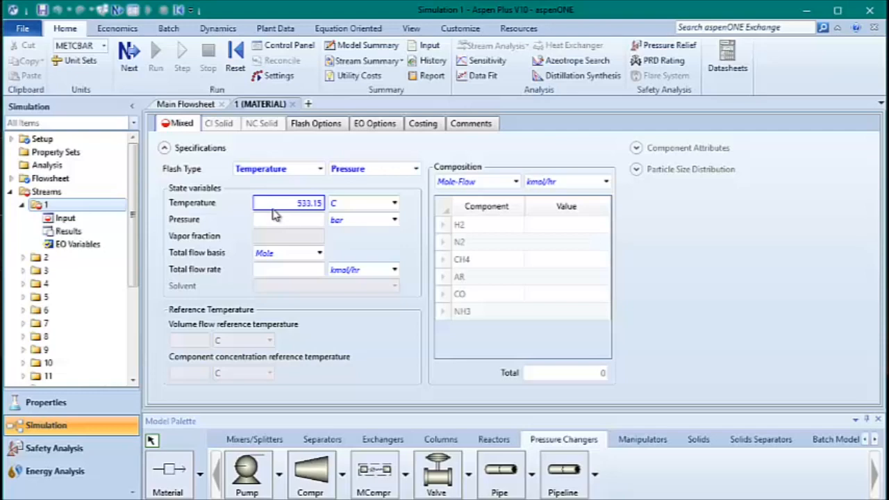
pyautogui.click(394, 202)
pyautogui.click(344, 231)
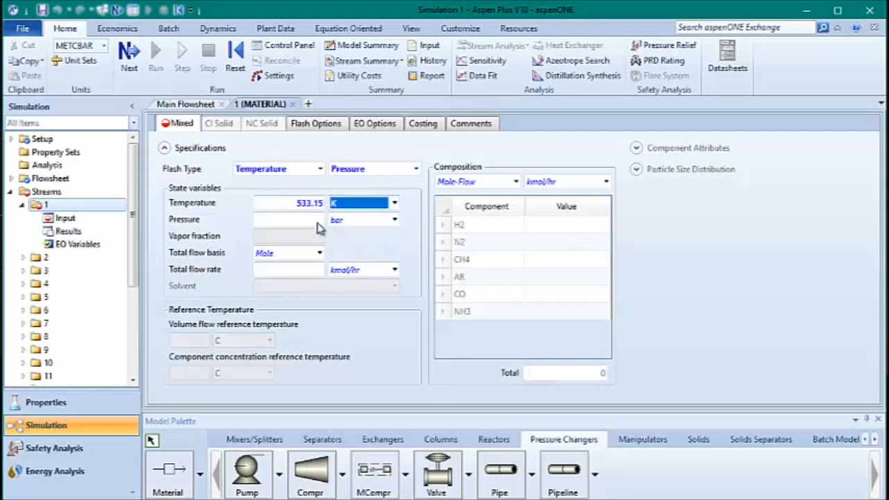
# Set the pressure of feed stream 1 to 26.17 atm.
pyautogui.click(312, 220)
pyautogui.write('26.')
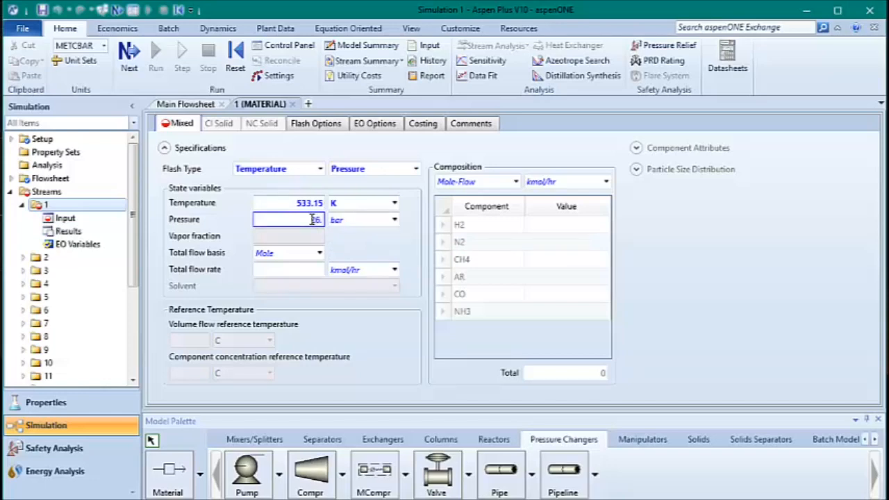
pyautogui.write('17')
pyautogui.click(394, 219)
pyautogui.scroll(1, 374, 241)
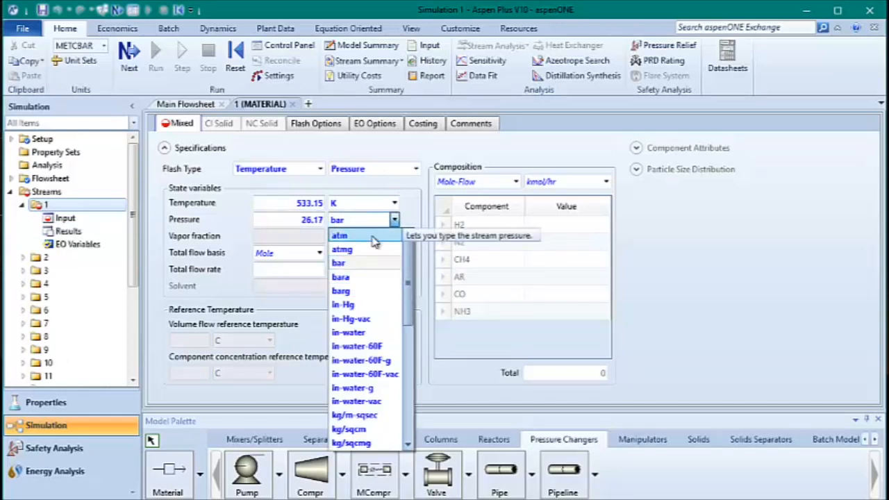
pyautogui.click(374, 238)
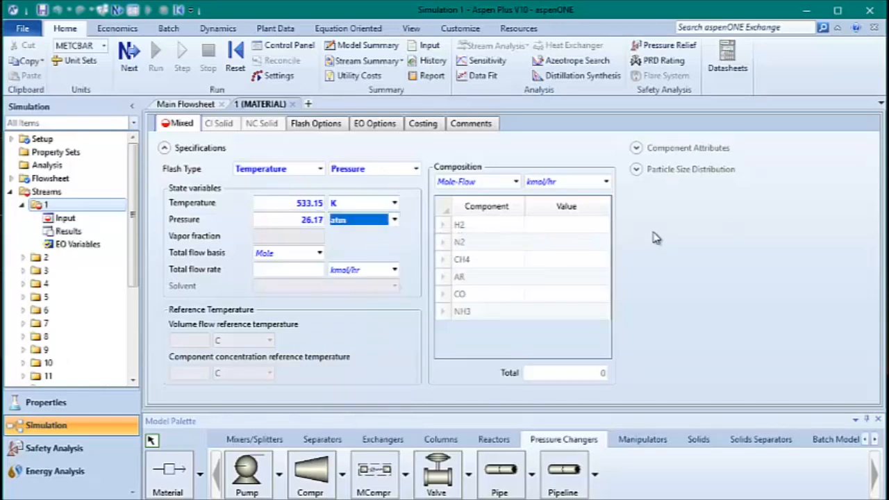
# Enter the feed's mole flows of 5160 kmol/hr for H2 and 1732 kmol/hr for N2.
pyautogui.click(559, 225)
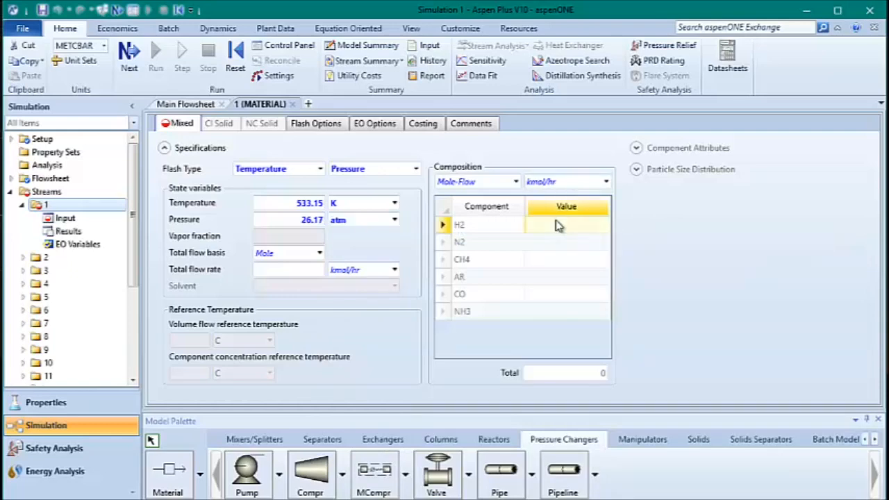
pyautogui.write('515')
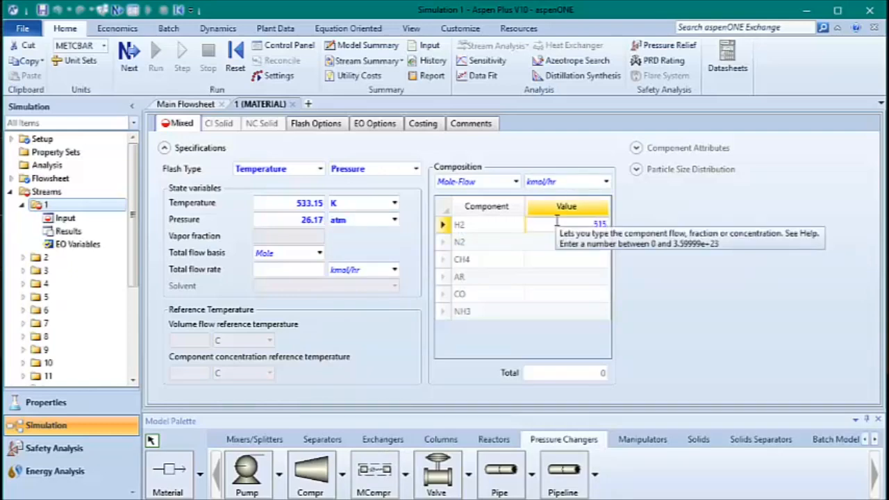
pyautogui.write('0')
pyautogui.click(574, 241)
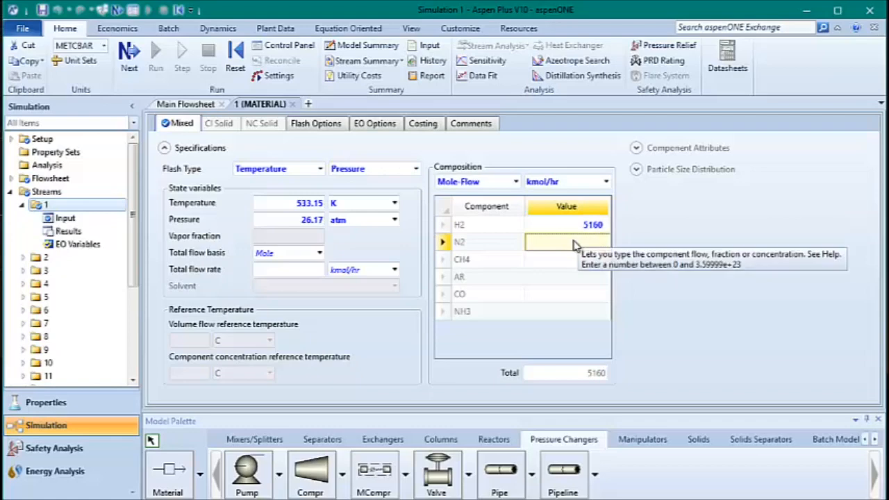
pyautogui.write('1732')
pyautogui.press('Return')
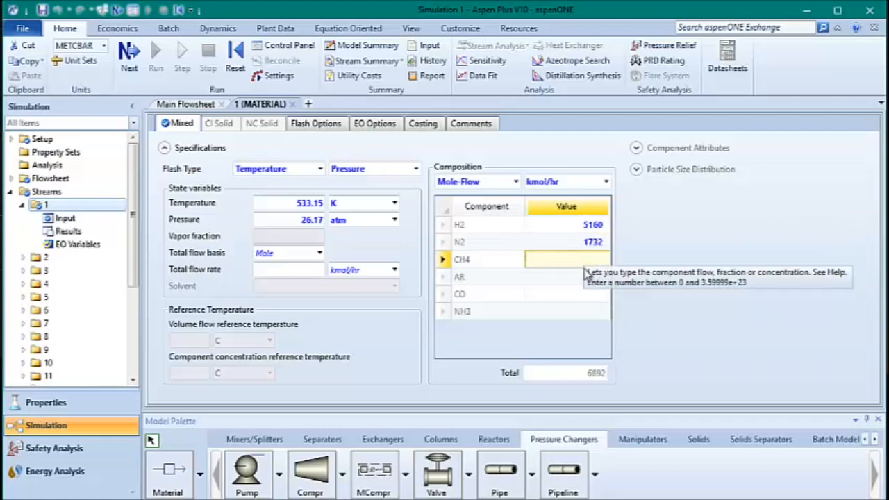
# Enter the remaining feed mole flows in kmol/hr: CH4 72, AR 19, CO 17 and NH3 0.
pyautogui.write('72')
pyautogui.press('Return')
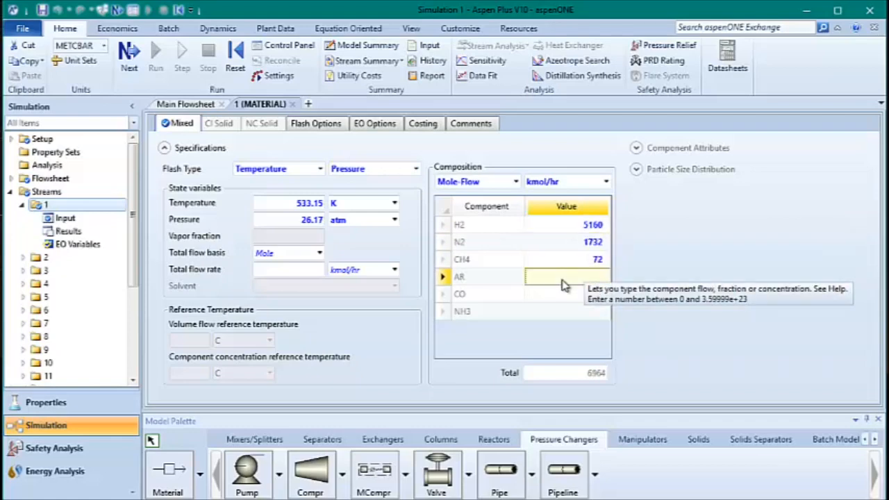
pyautogui.write('19')
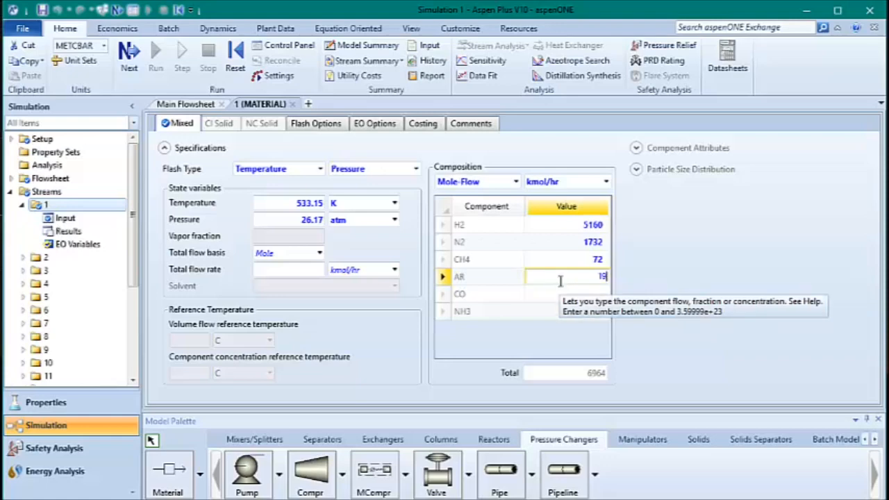
pyautogui.press('Return')
pyautogui.write('17')
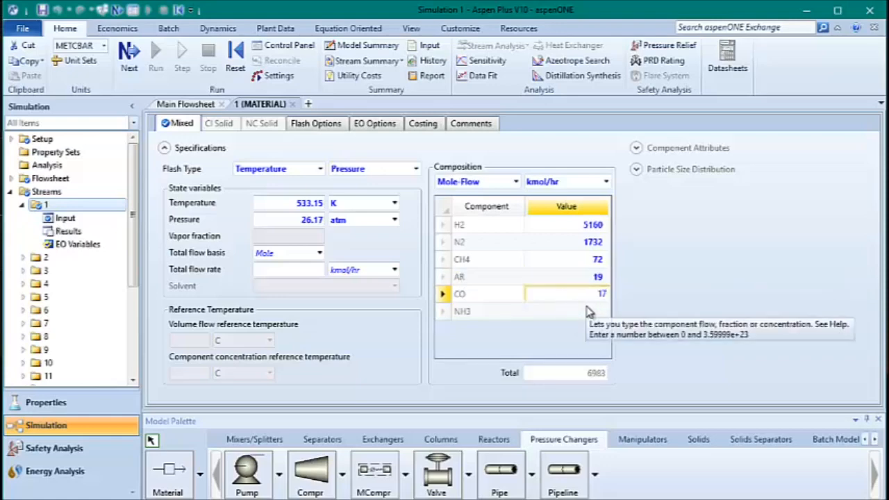
pyautogui.press('Return')
pyautogui.write('0')
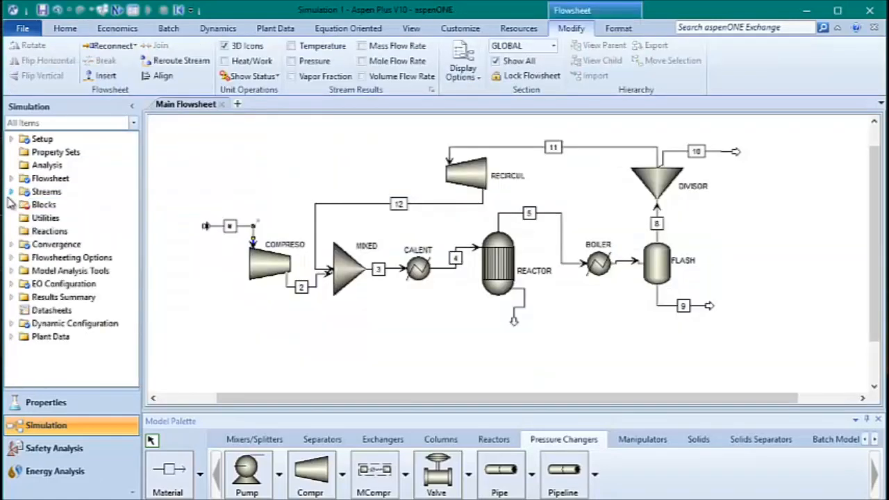
pyautogui.click(11, 204)
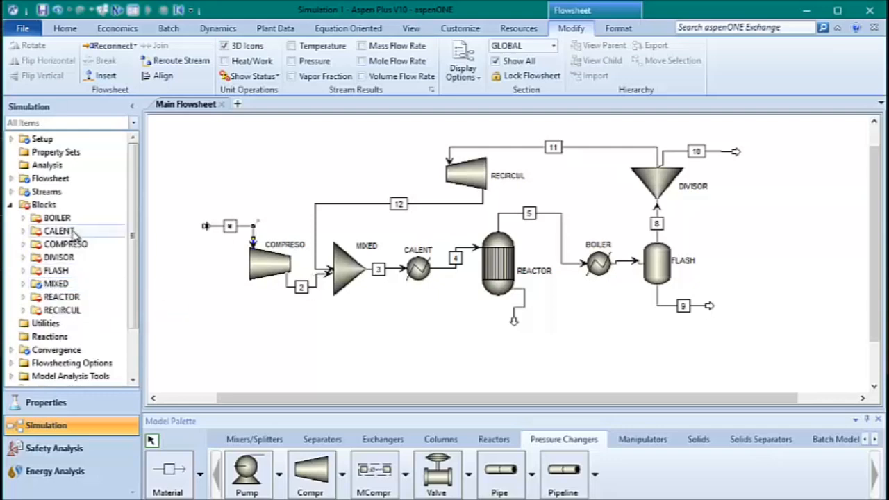
pyautogui.click(10, 206)
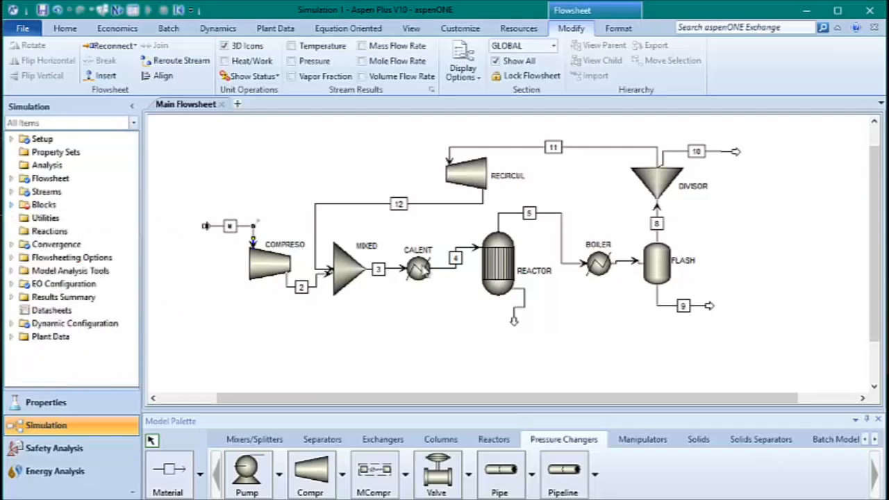
# Open the CALENT heater's specifications, keep the Temperature and Pressure flash type, and set its temperature to 755 K.
pyautogui.doubleClick(419, 268)
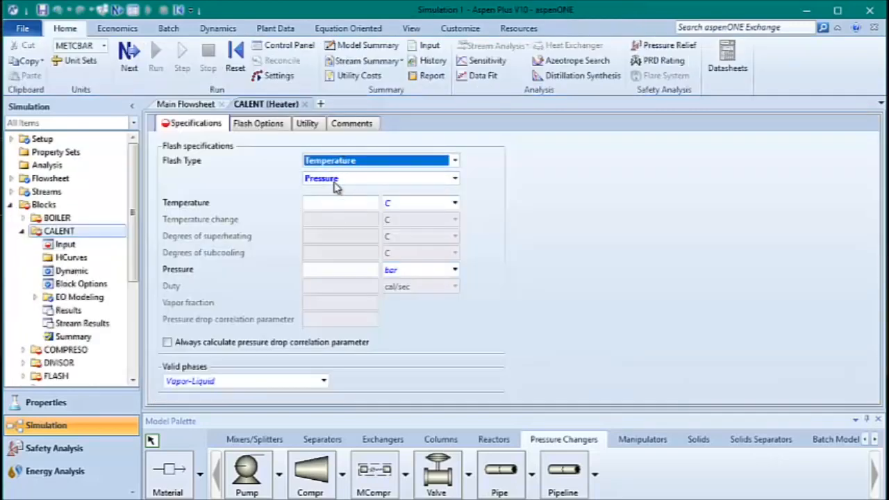
pyautogui.click(454, 160)
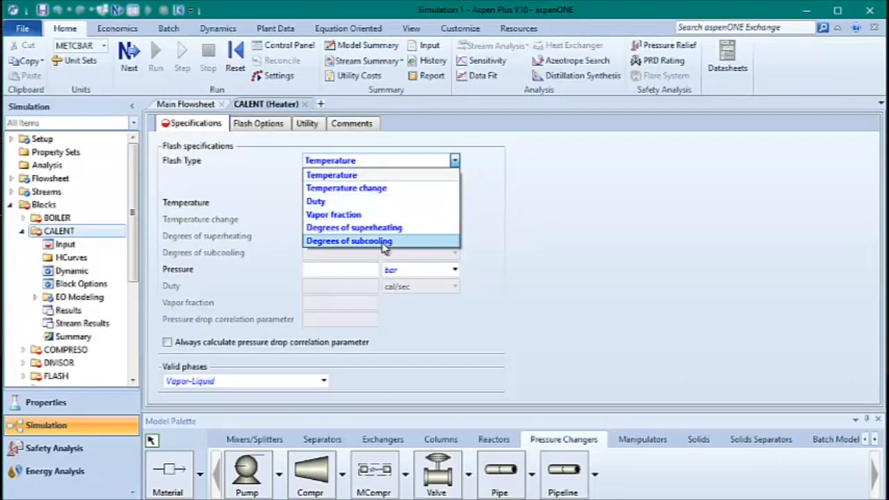
pyautogui.click(381, 176)
pyautogui.click(382, 183)
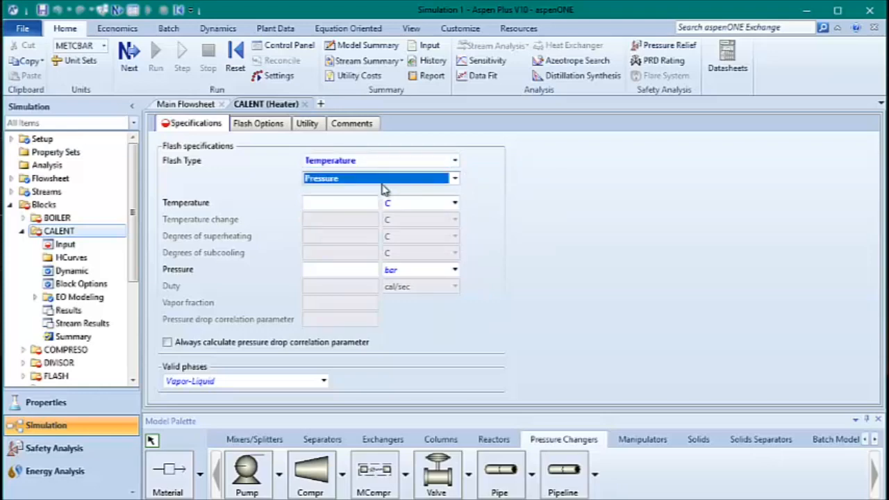
pyautogui.click(361, 202)
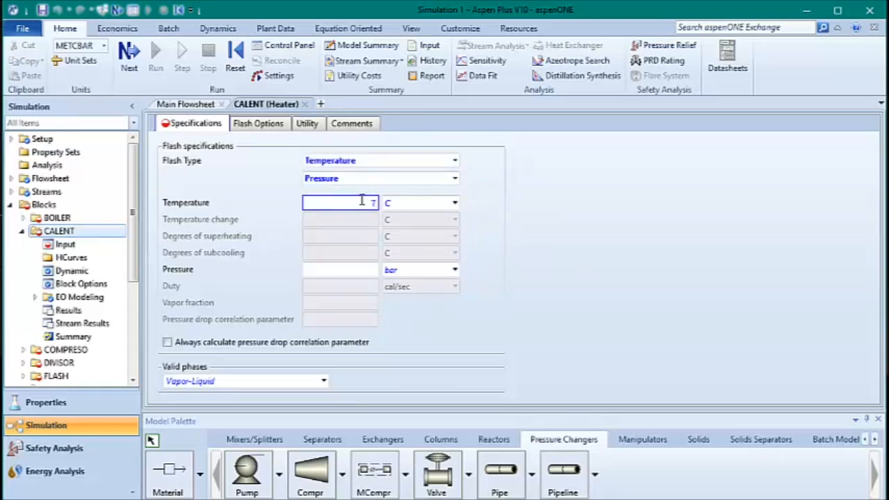
pyautogui.write('755')
pyautogui.click(454, 203)
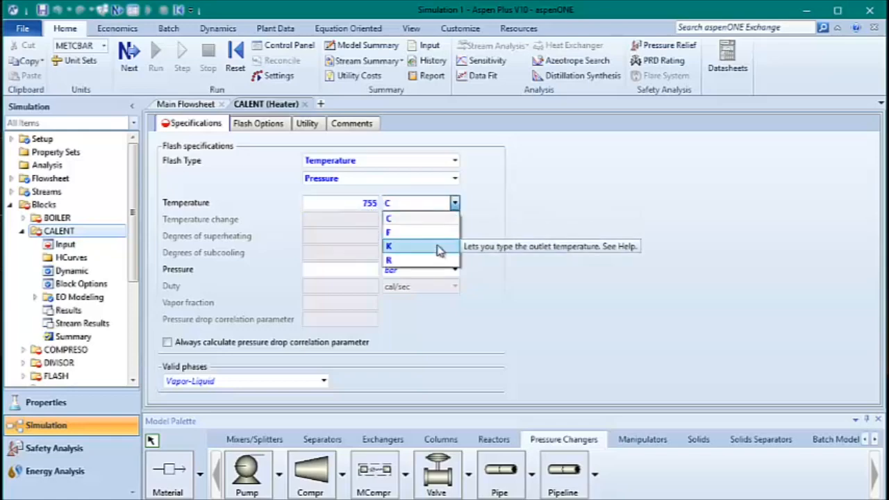
pyautogui.click(440, 245)
# Set the CALENT heater's pressure to 0 atm and close its form.
pyautogui.click(358, 271)
pyautogui.write('0')
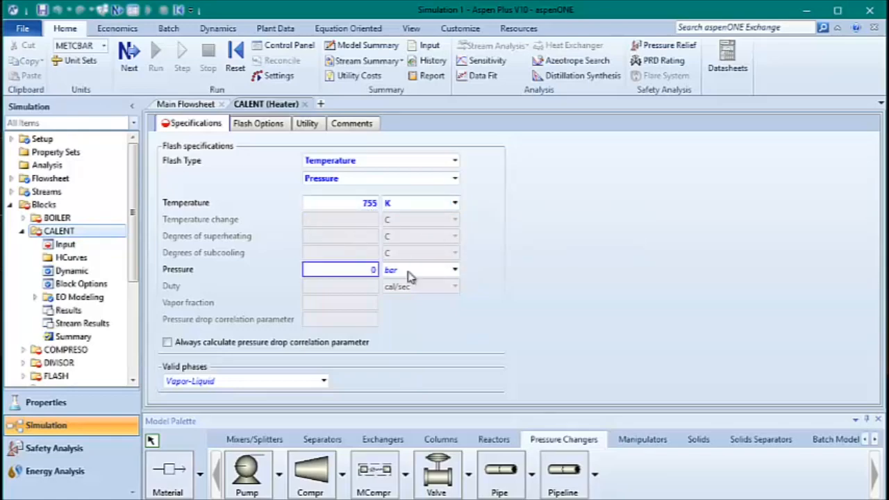
pyautogui.click(455, 270)
pyautogui.click(393, 286)
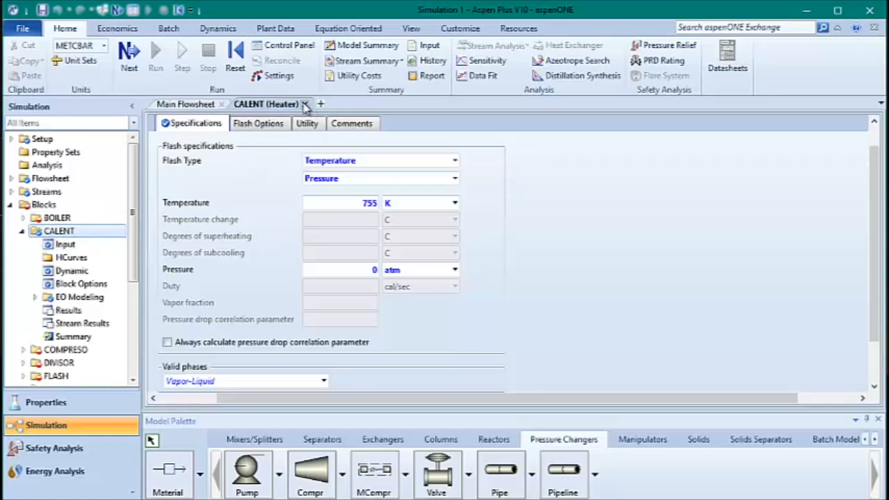
pyautogui.click(306, 105)
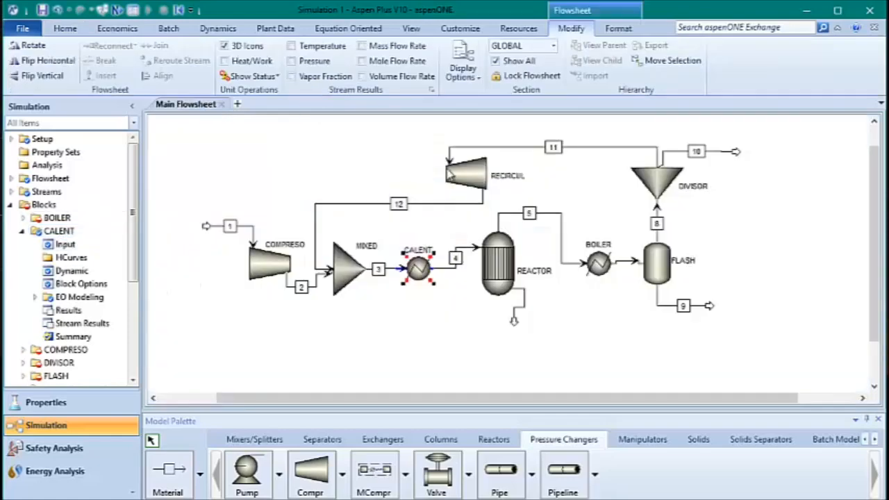
# Open the specifications of the REACTOR block and set its temperature to 755 K.
pyautogui.doubleClick(498, 263)
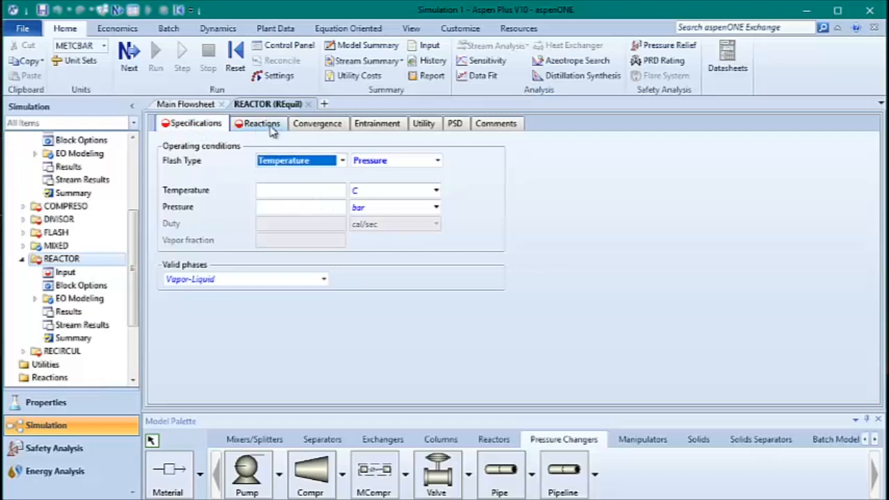
pyautogui.click(293, 189)
pyautogui.write('7')
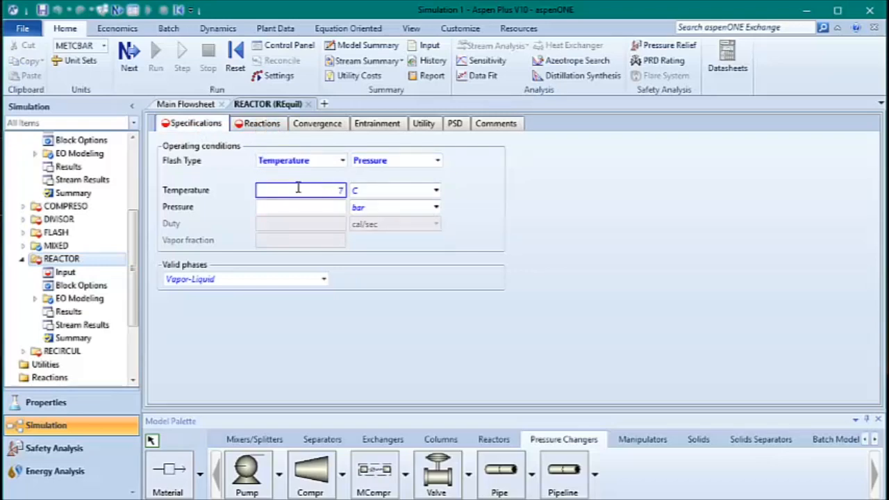
pyautogui.write('55')
pyautogui.click(436, 189)
pyautogui.click(426, 220)
# Set the reactor's pressure to 270 atm.
pyautogui.click(333, 207)
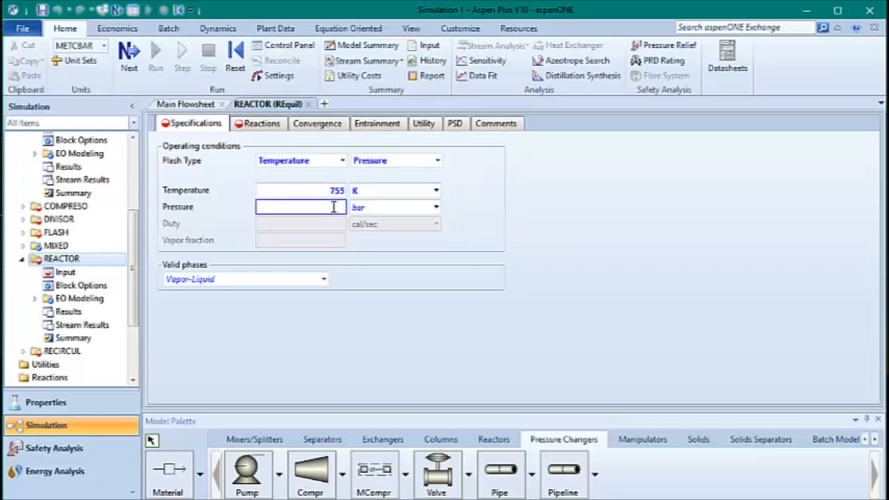
pyautogui.write('0')
pyautogui.click(435, 207)
pyautogui.scroll(1, 436, 237)
pyautogui.click(410, 224)
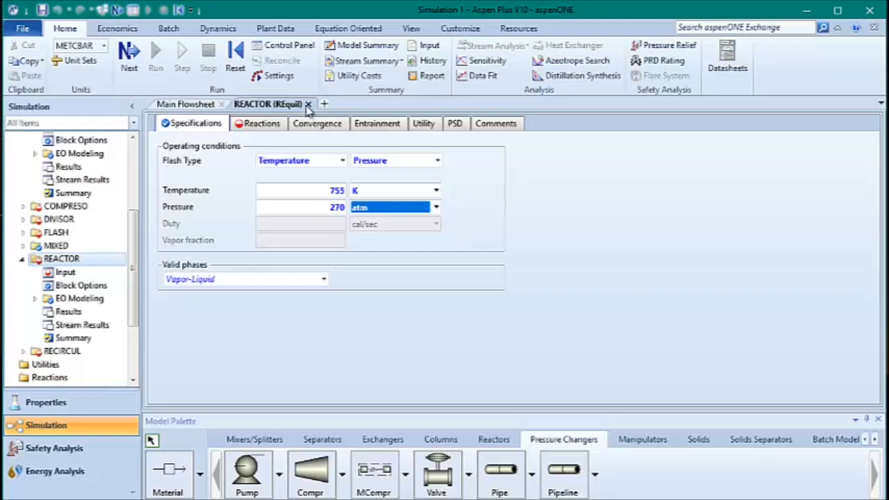
# Create a new reaction in the reactor with N2 as a reactant and a coefficient of -1.
pyautogui.click(273, 127)
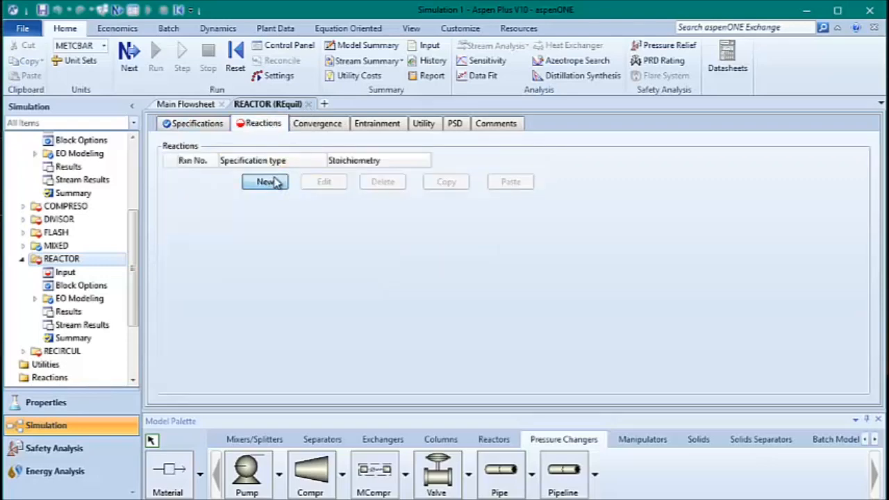
pyautogui.click(266, 182)
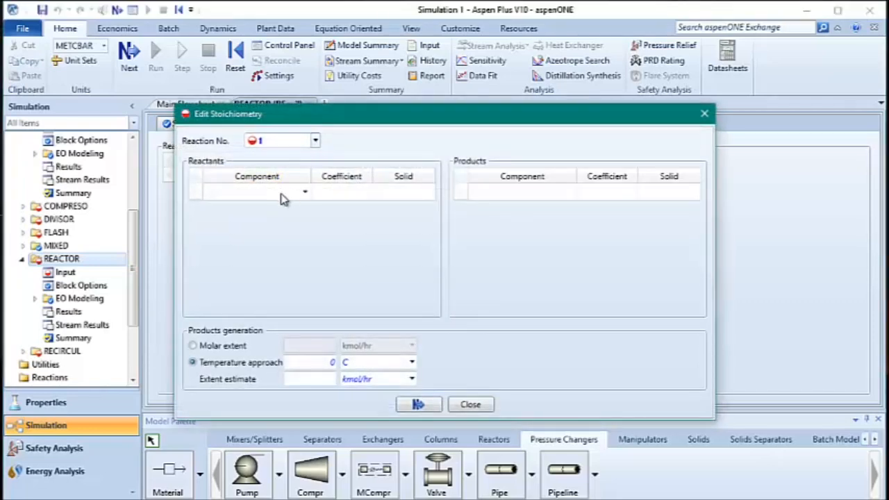
pyautogui.click(307, 196)
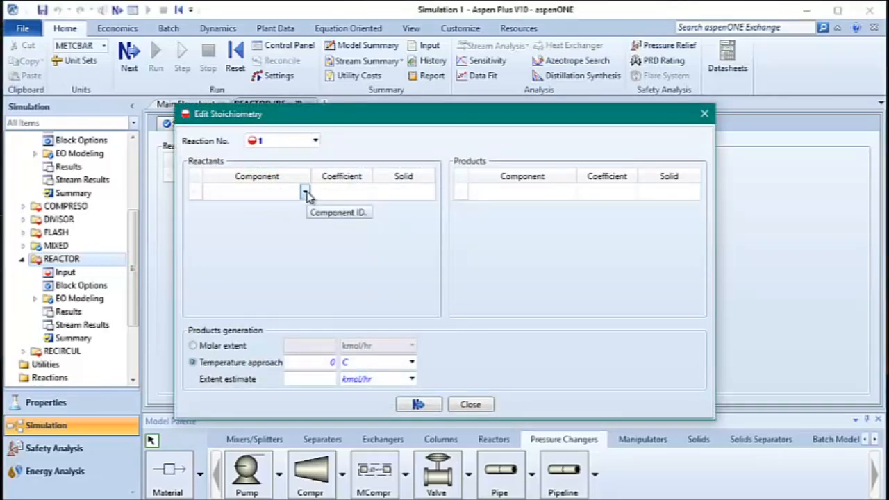
pyautogui.click(306, 194)
pyautogui.click(279, 221)
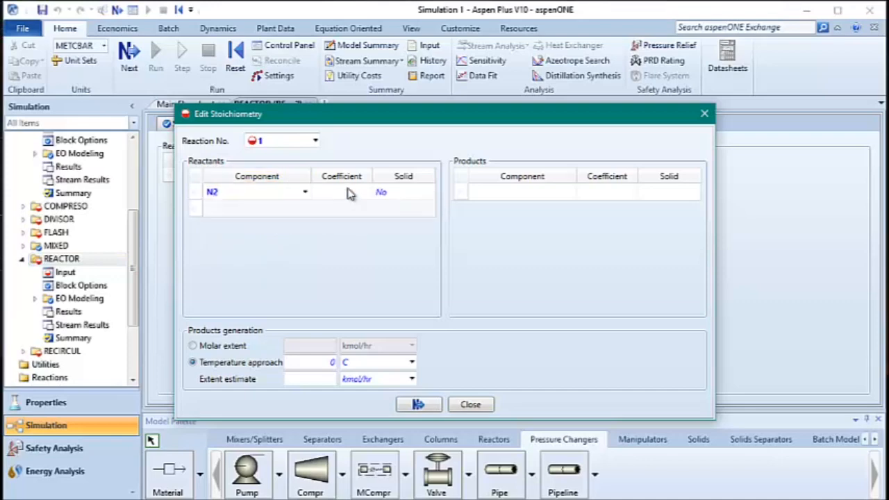
pyautogui.click(332, 195)
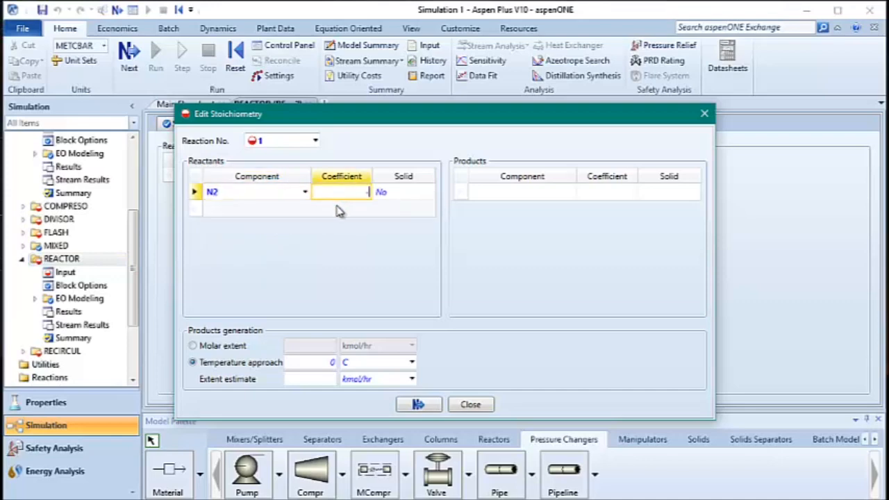
pyautogui.write('-1')
# Add H2 as the second reactant with a coefficient of -3 and open the component choices for the reaction's product.
pyautogui.click(271, 210)
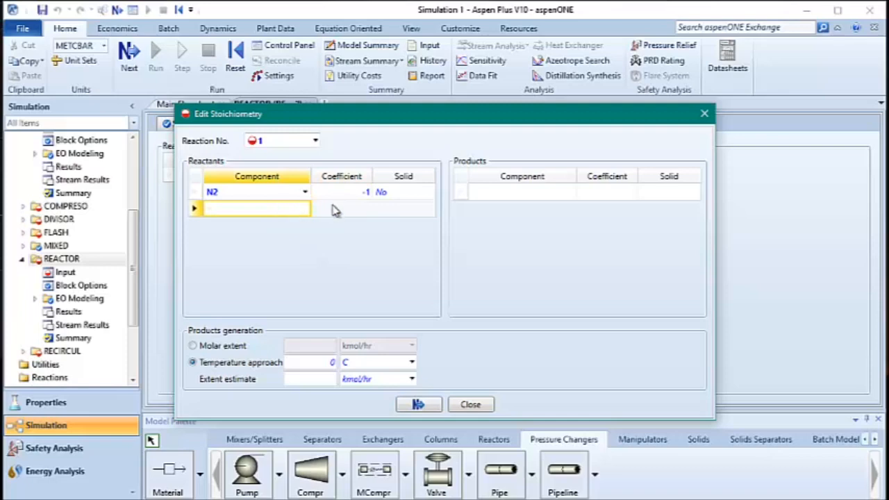
pyautogui.click(305, 209)
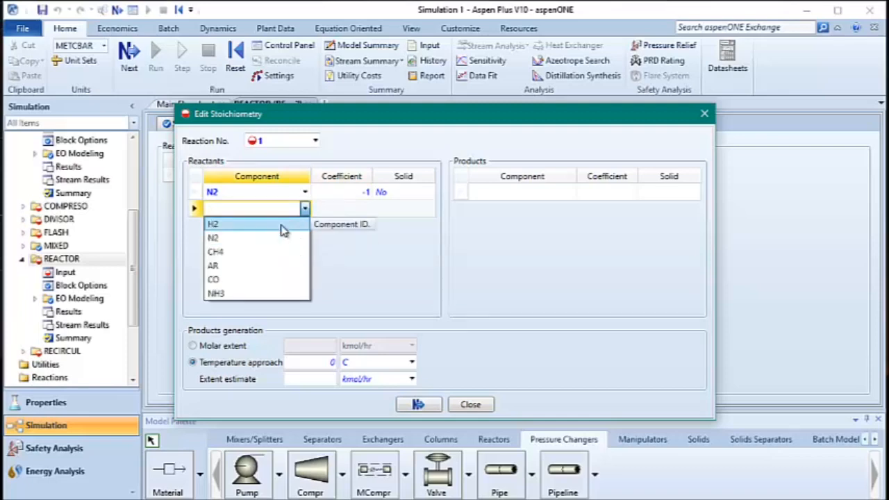
pyautogui.click(283, 224)
pyautogui.click(349, 211)
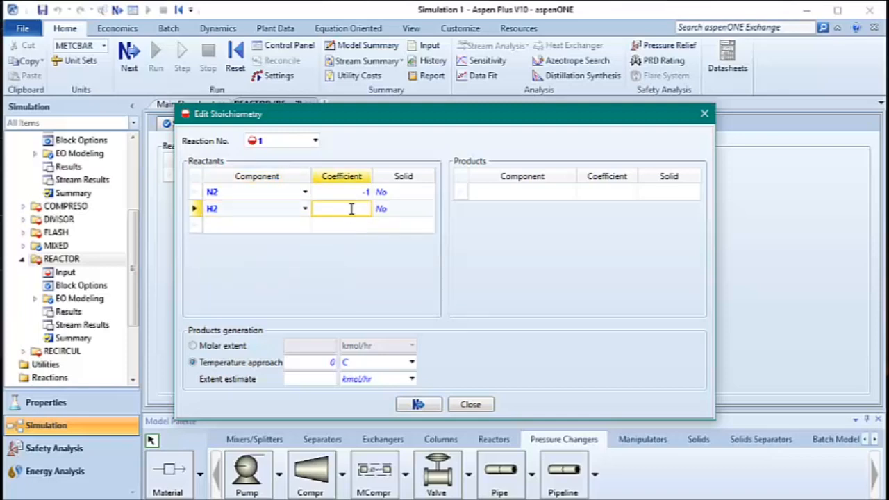
pyautogui.write('-3')
pyautogui.click(383, 264)
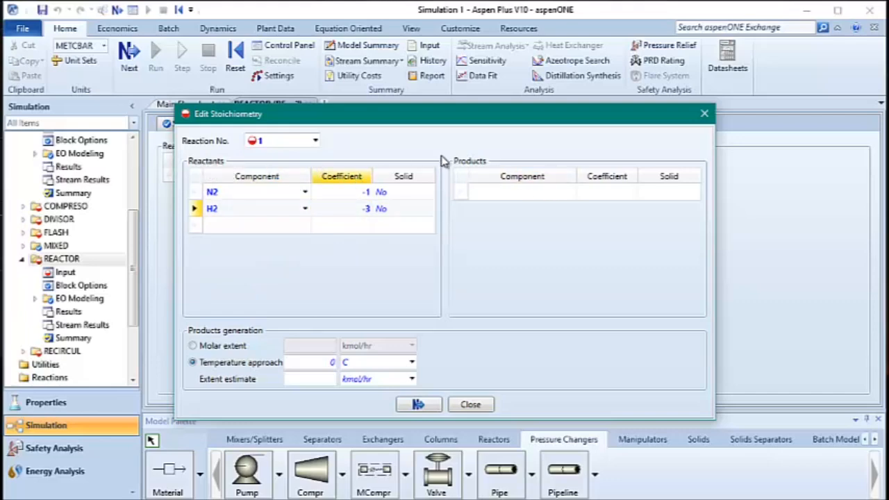
pyautogui.click(576, 195)
pyautogui.click(567, 194)
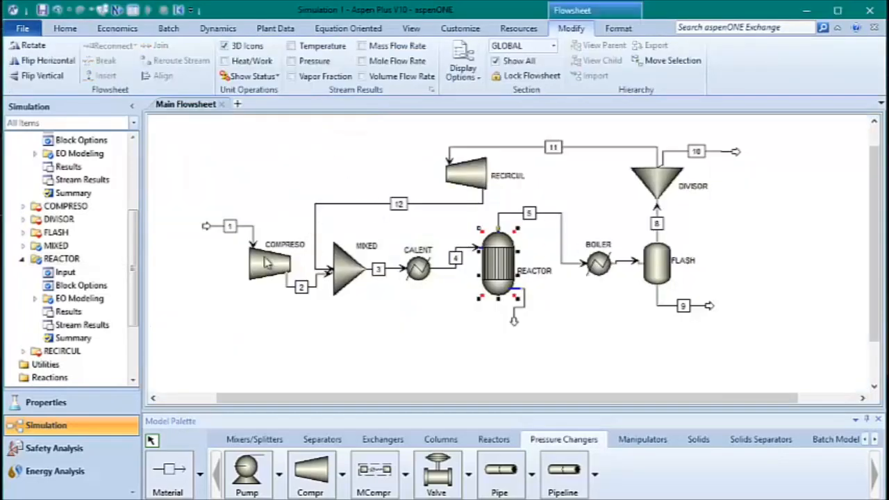
# Open the specifications of the COMPRESO compressor and set its type to Isentropic.
pyautogui.click(266, 257)
pyautogui.doubleClick(265, 257)
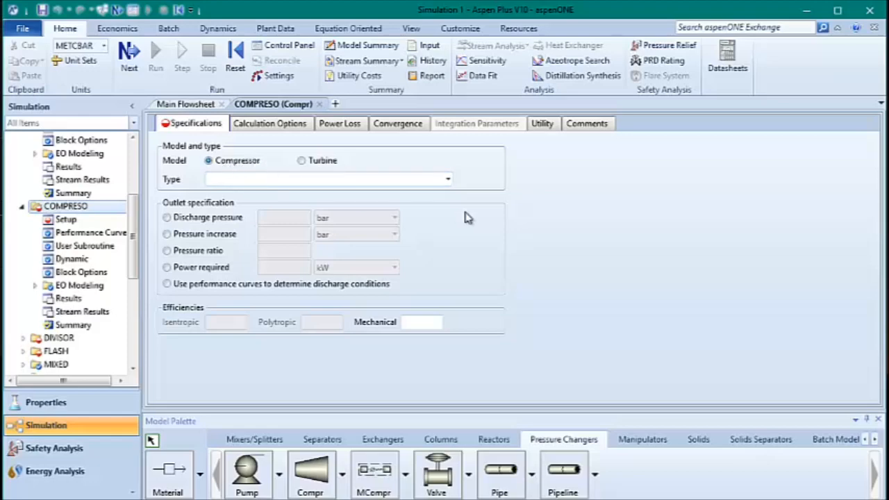
pyautogui.click(449, 179)
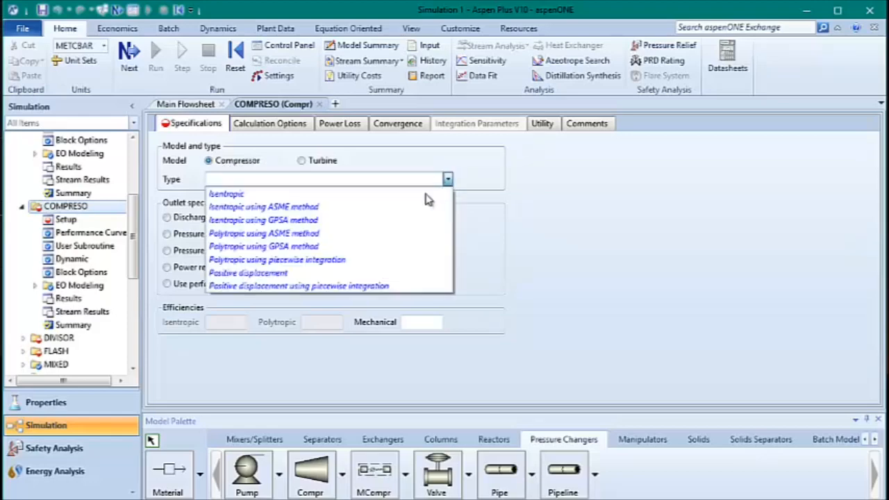
pyautogui.click(427, 194)
pyautogui.click(467, 214)
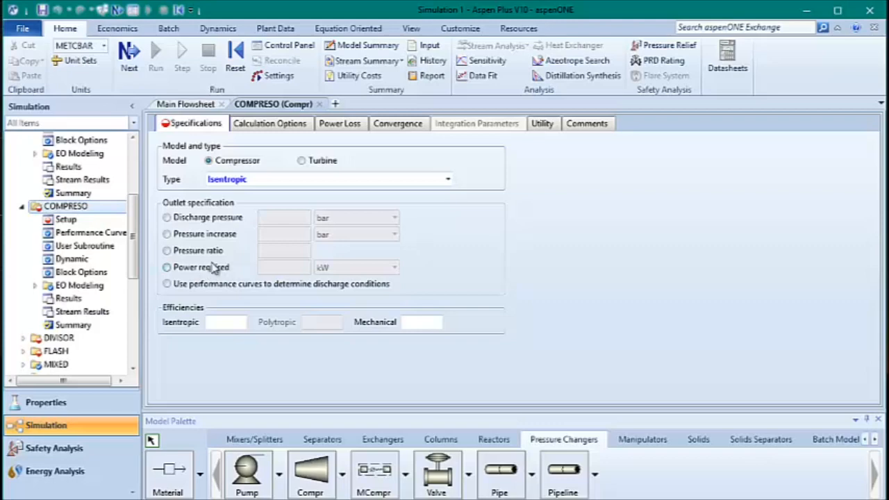
# Specify the compressor's outlet by a discharge pressure of 271.4 atm and close its form.
pyautogui.click(168, 218)
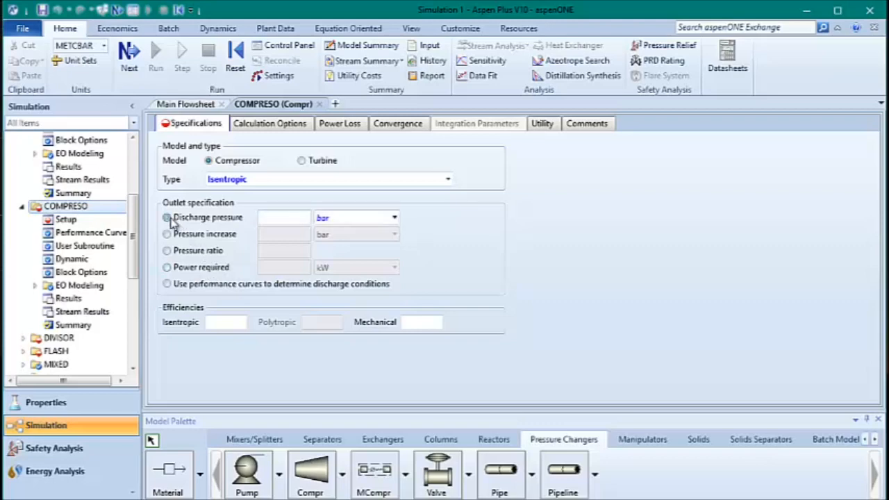
pyautogui.click(297, 218)
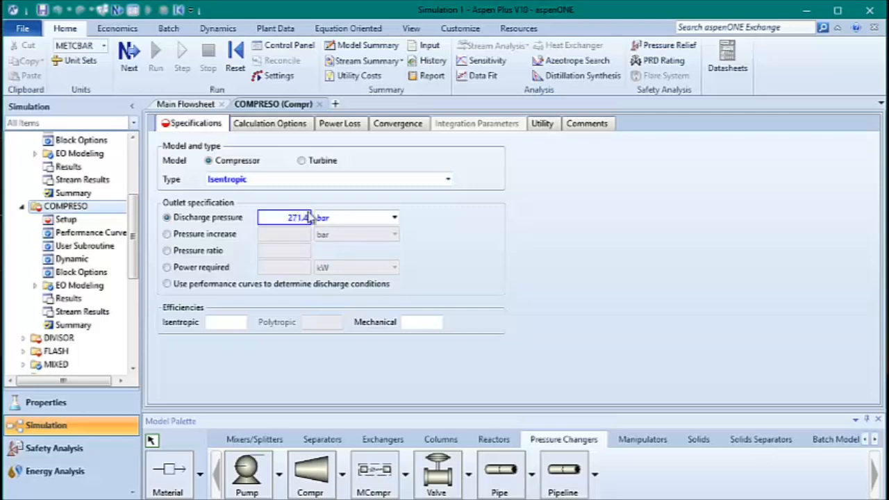
pyautogui.click(394, 218)
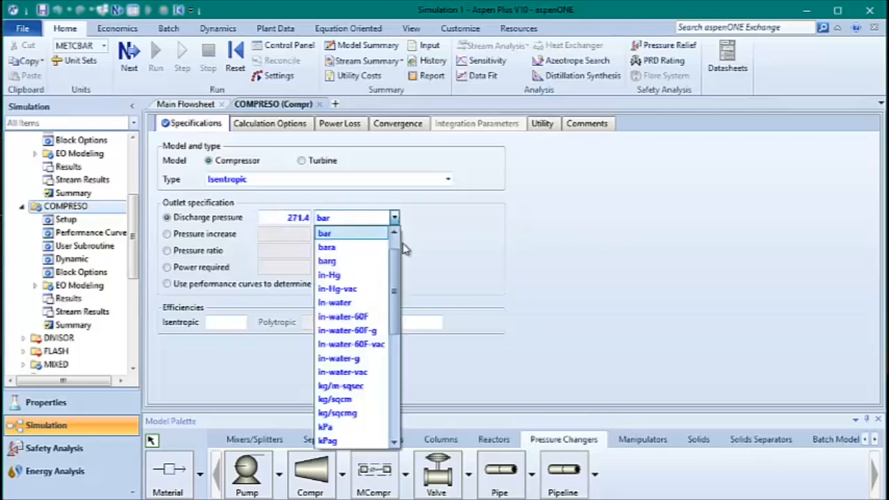
pyautogui.scroll(1, 389, 236)
pyautogui.click(368, 234)
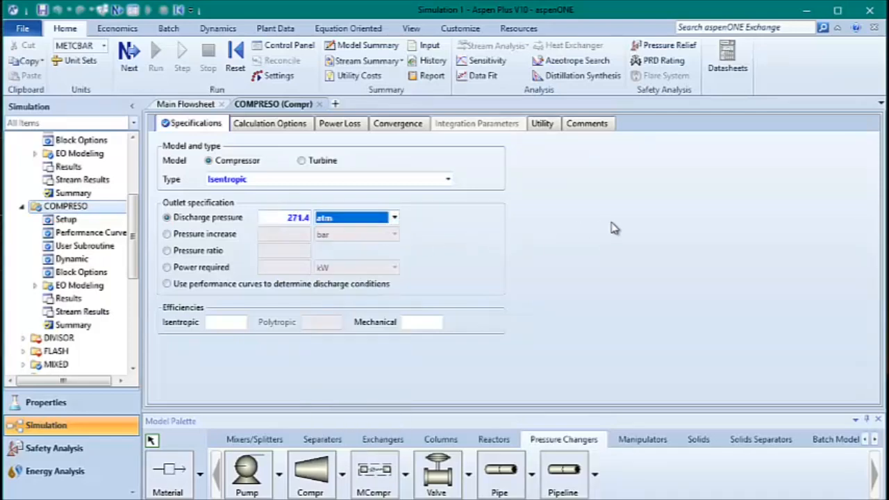
pyautogui.click(613, 227)
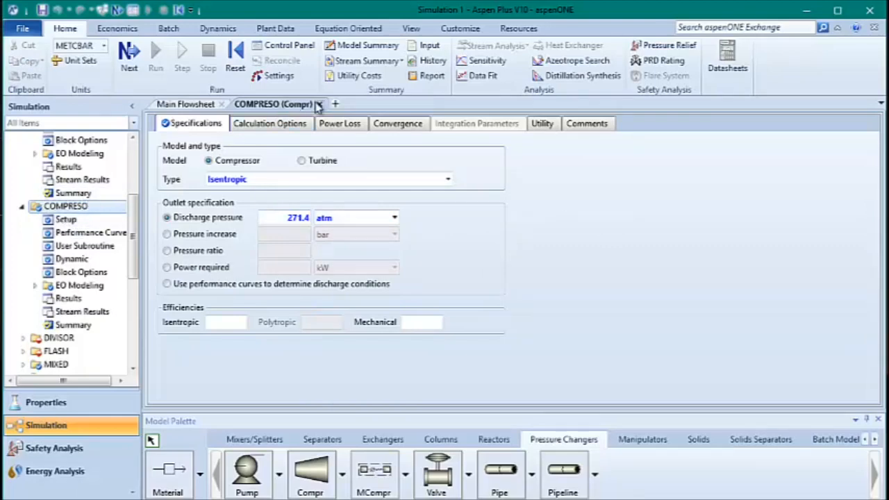
pyautogui.click(318, 105)
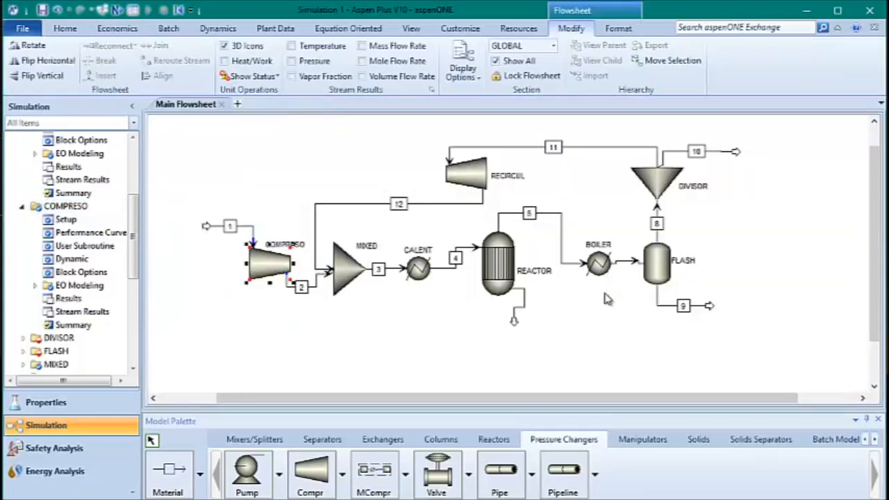
# Open the specifications of the BOILER heater and enter a temperature of 300.15.
pyautogui.doubleClick(607, 266)
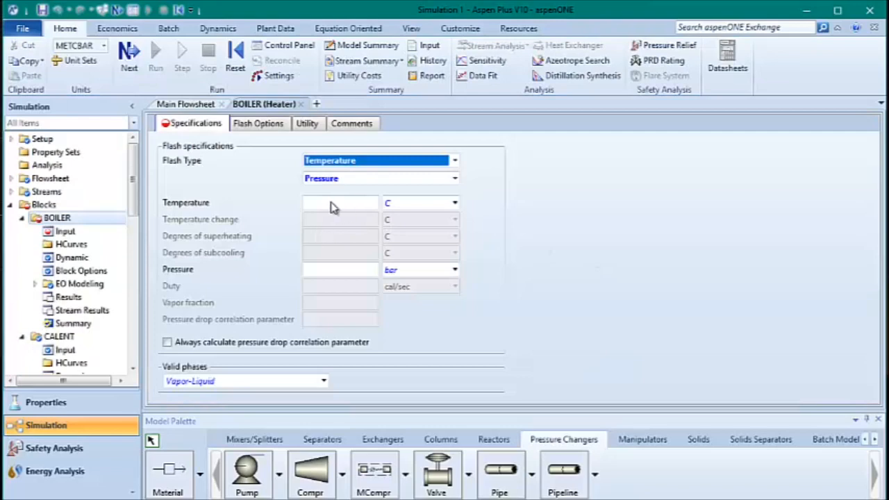
pyautogui.click(332, 203)
pyautogui.write('300')
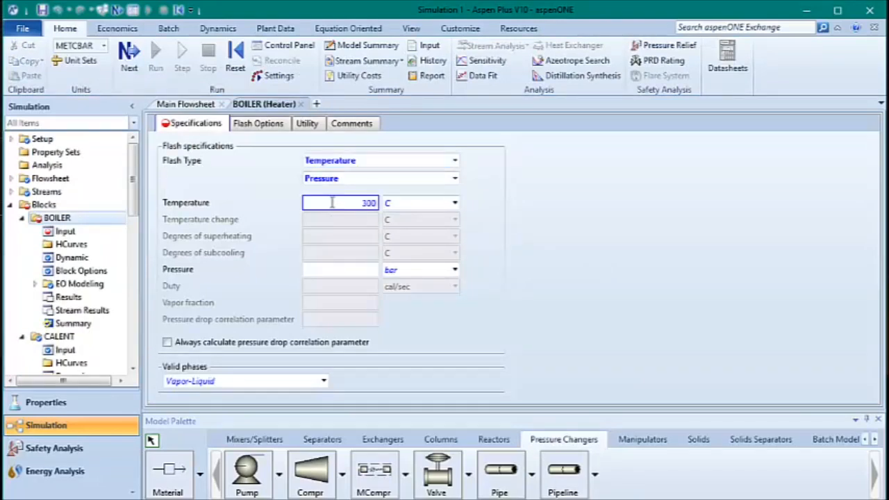
pyautogui.write('.15')
# Set the BOILER heater's pressure to 0 atm.
pyautogui.click(352, 269)
pyautogui.write('0')
pyautogui.click(455, 270)
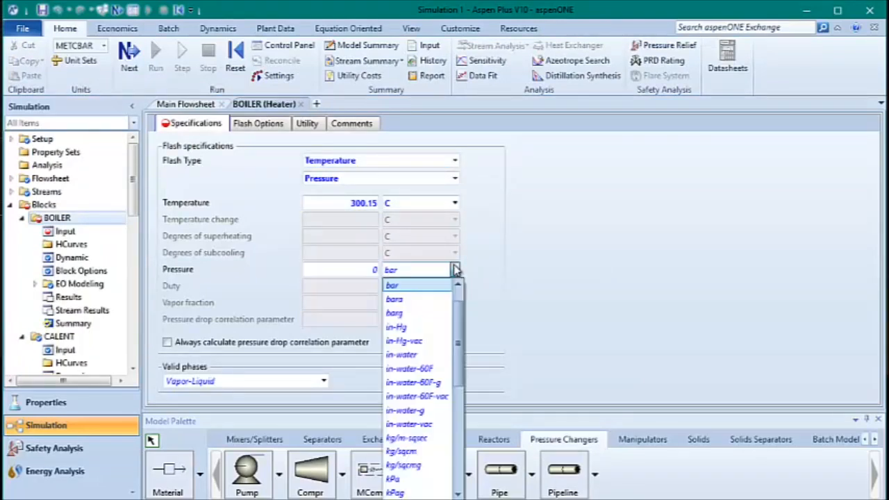
pyautogui.click(458, 288)
pyautogui.click(393, 286)
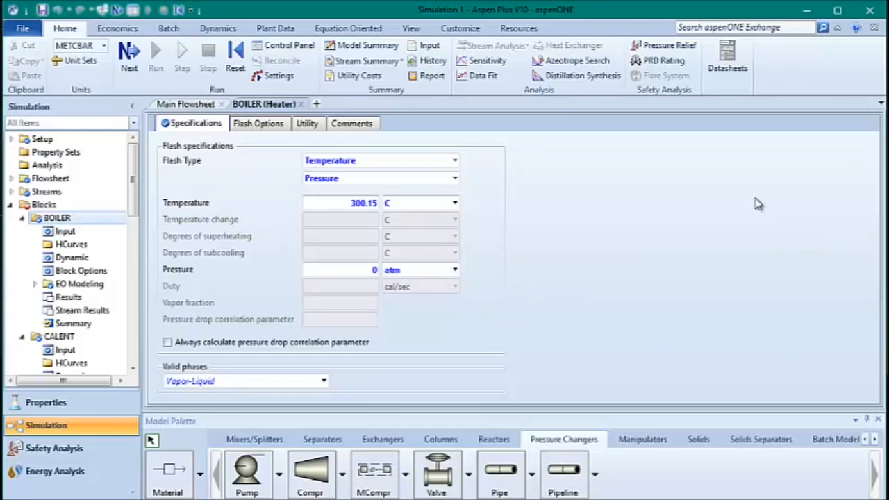
# Close the BOILER form, open the specifications of the FLASH block and set its flash type to Duty and Pressure.
pyautogui.click(301, 103)
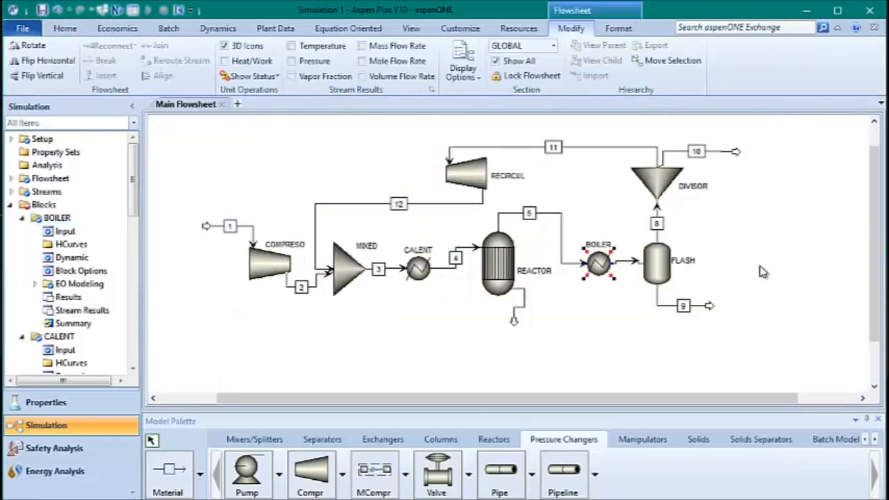
pyautogui.doubleClick(659, 263)
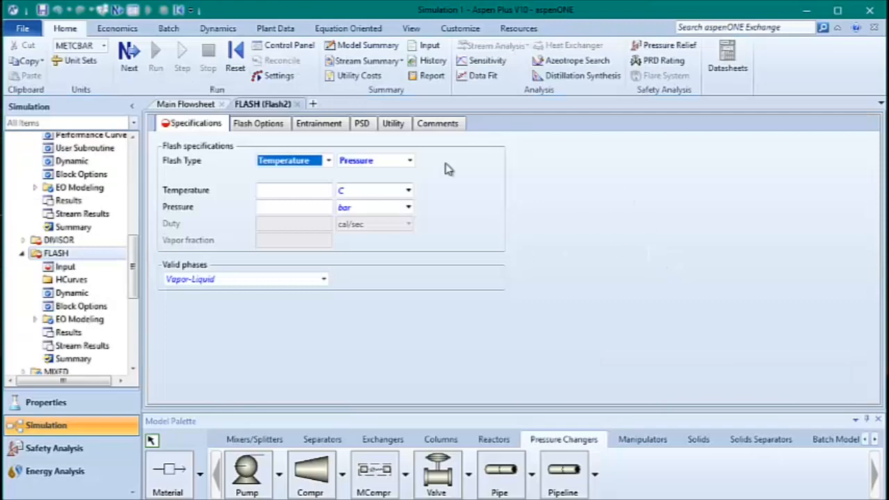
pyautogui.click(329, 162)
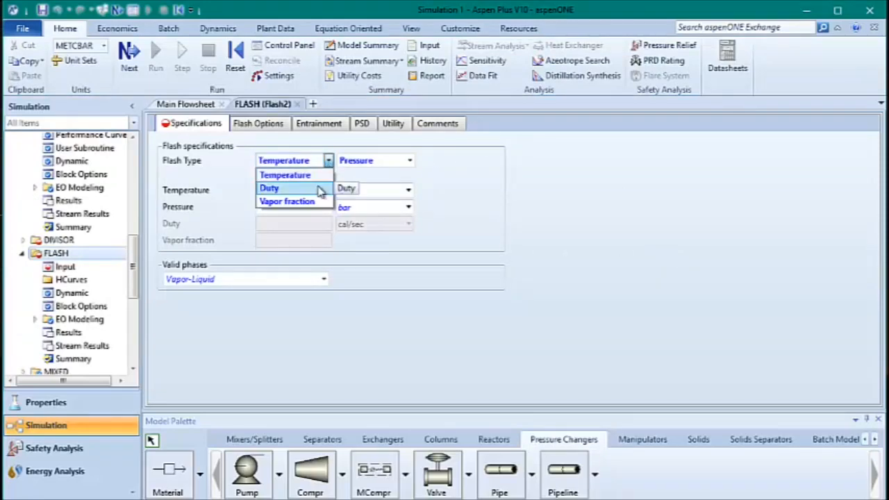
pyautogui.click(326, 190)
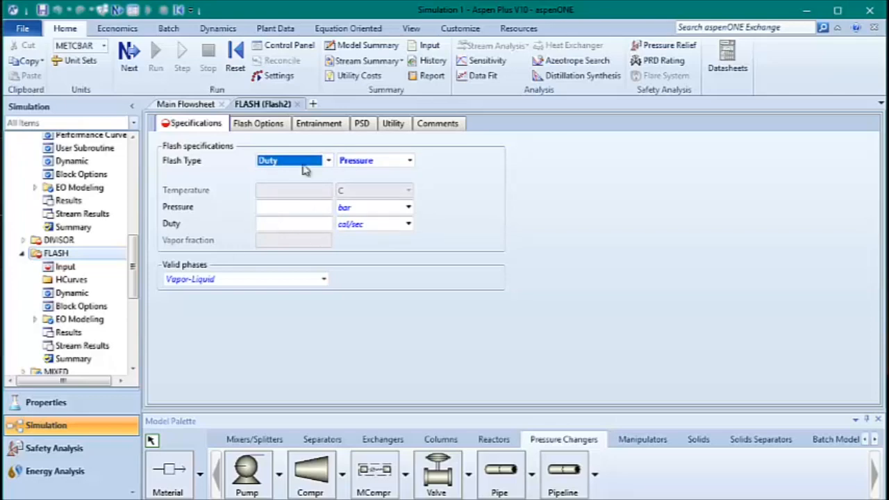
# Set the FLASH block's pressure to 0 atm and its duty to 0 cal/sec, and close its form.
pyautogui.click(305, 207)
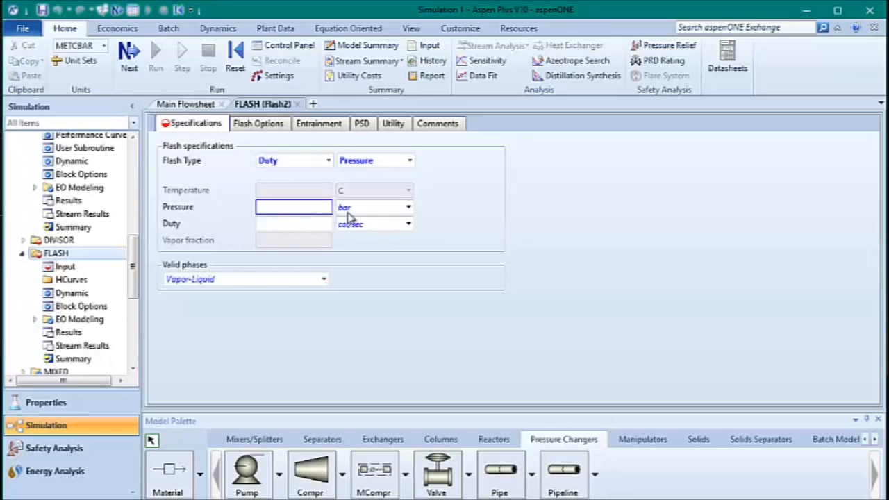
pyautogui.write('0')
pyautogui.click(313, 223)
pyautogui.write('0')
pyautogui.click(408, 207)
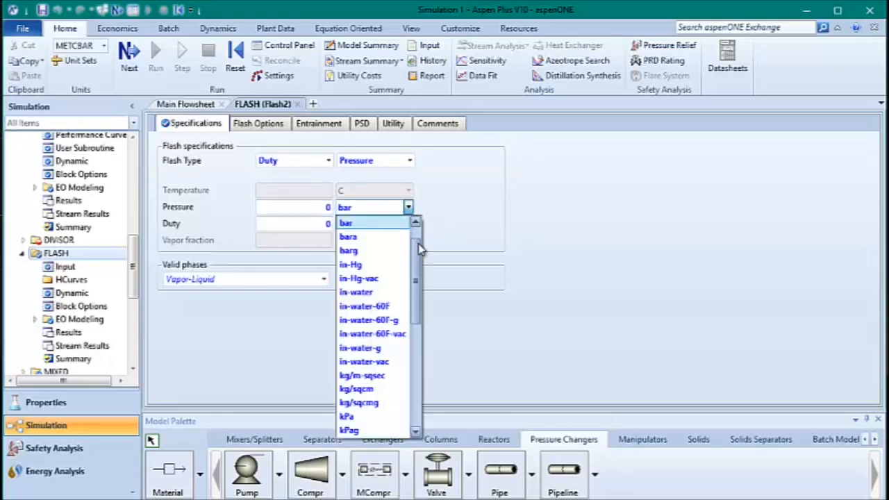
pyautogui.scroll(1, 420, 248)
pyautogui.click(368, 223)
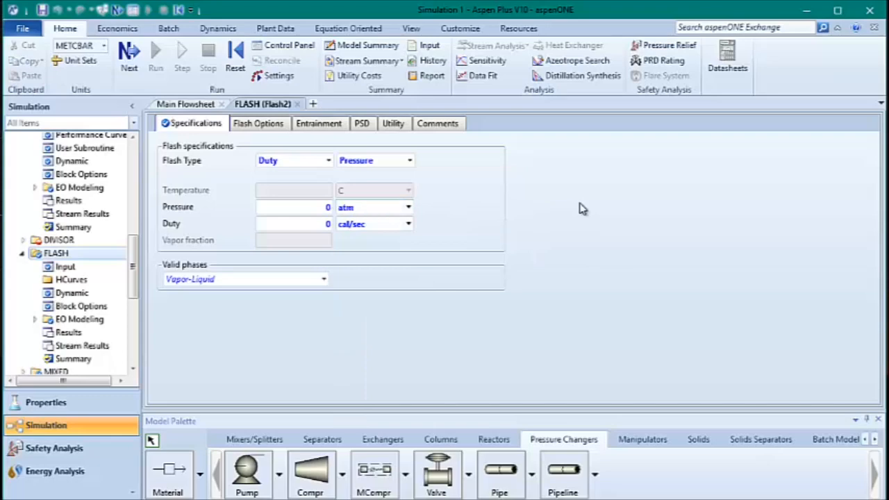
pyautogui.click(297, 104)
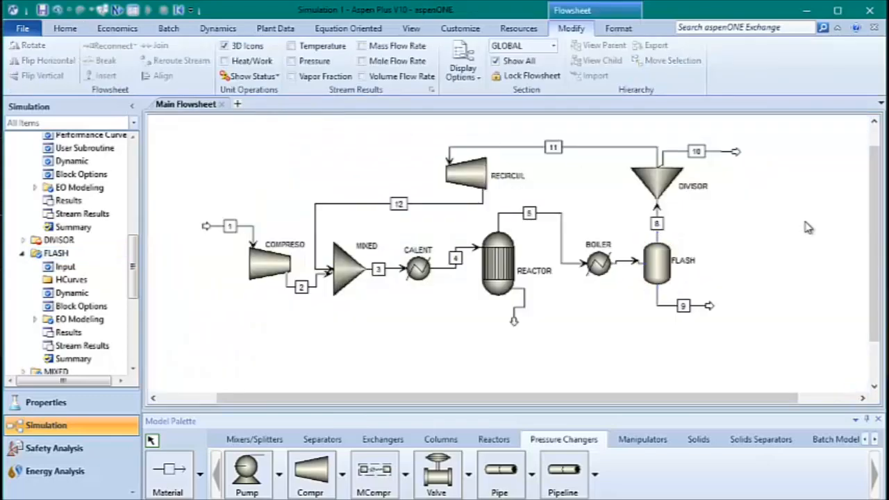
# Specify a split fraction of 0.0001 for outlet stream 11 of the DIVISOR block and close its form.
pyautogui.doubleClick(657, 181)
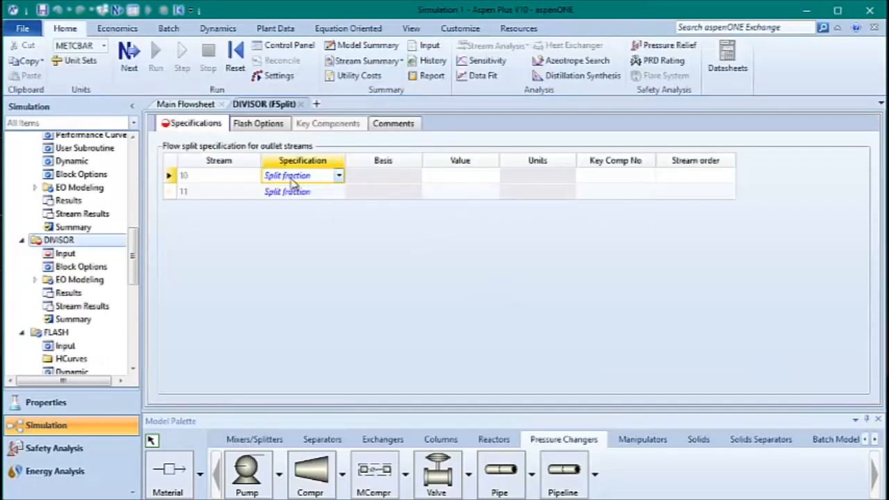
pyautogui.click(459, 195)
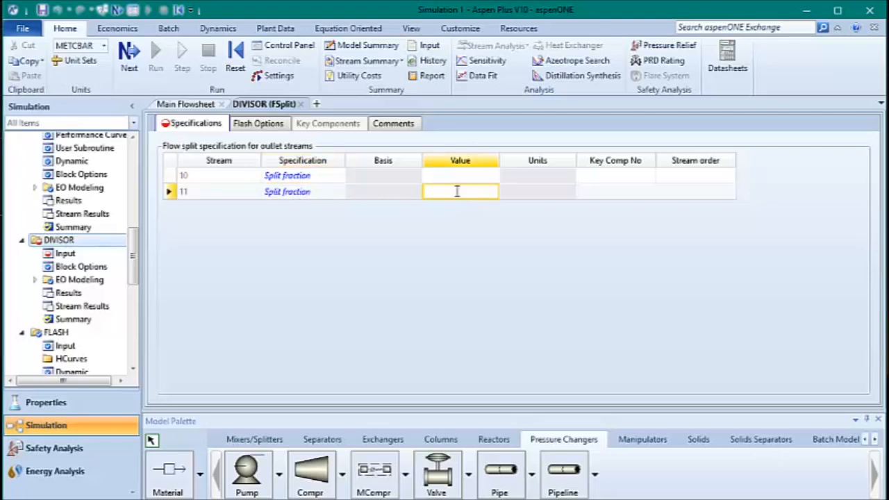
pyautogui.write('0.0001')
pyautogui.press('Return')
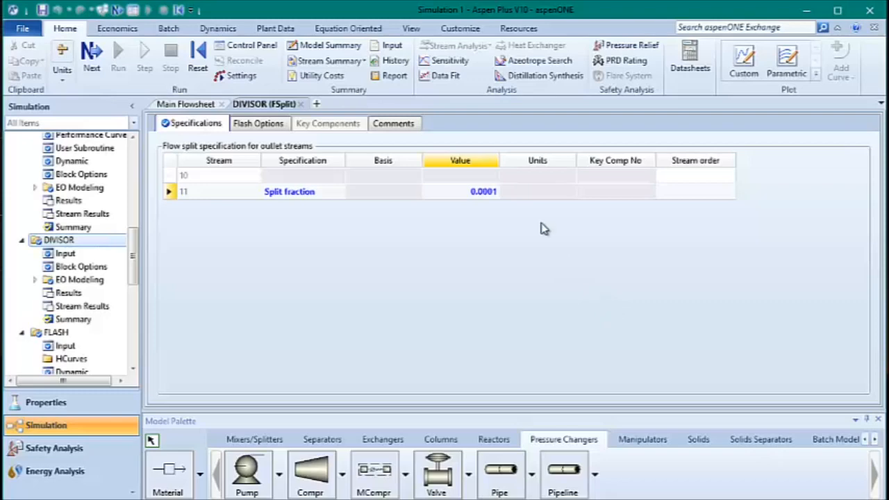
pyautogui.click(301, 104)
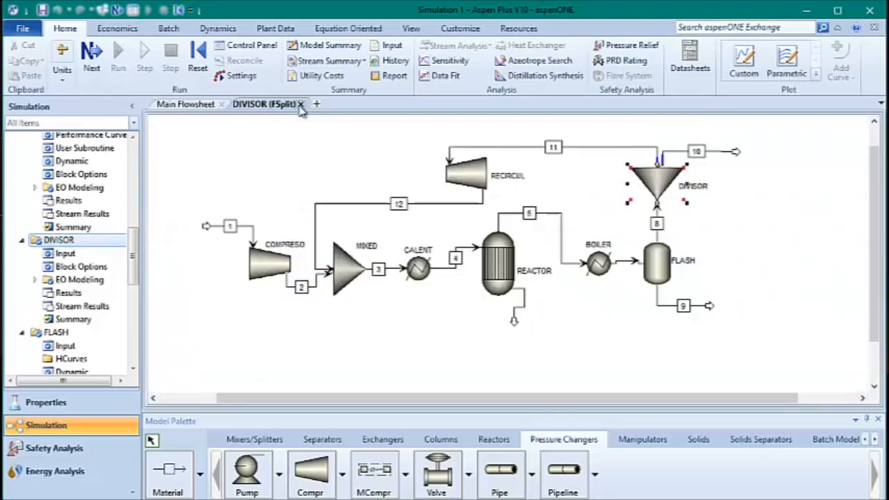
# Rename stream 10 leaving the DIVISOR block as PURGA.
pyautogui.click(702, 154)
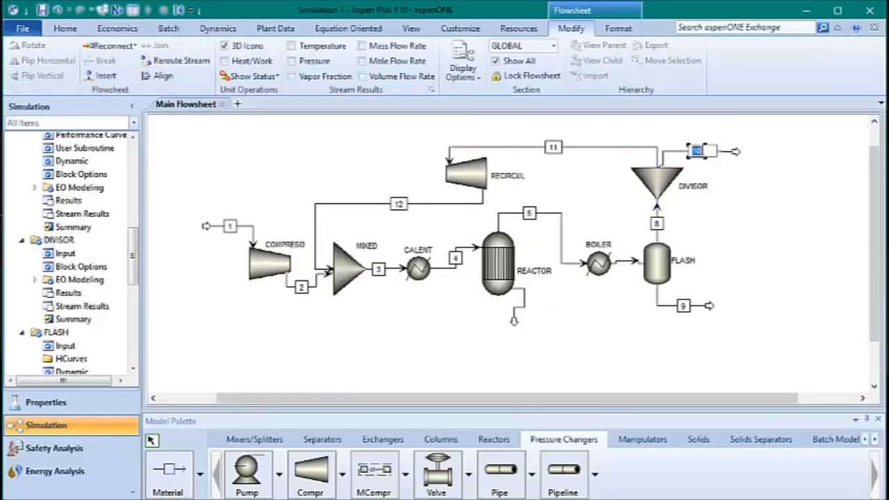
pyautogui.write('PURGA')
pyautogui.press('Return')
# Open the specifications of the RECIRCUL compressor and set its type to Isentropic.
pyautogui.click(477, 168)
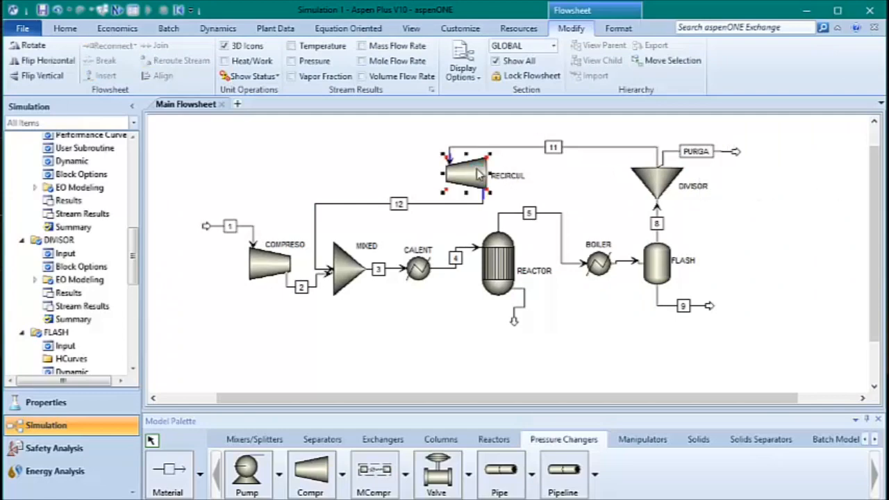
pyautogui.doubleClick(479, 174)
pyautogui.click(447, 178)
pyautogui.click(230, 191)
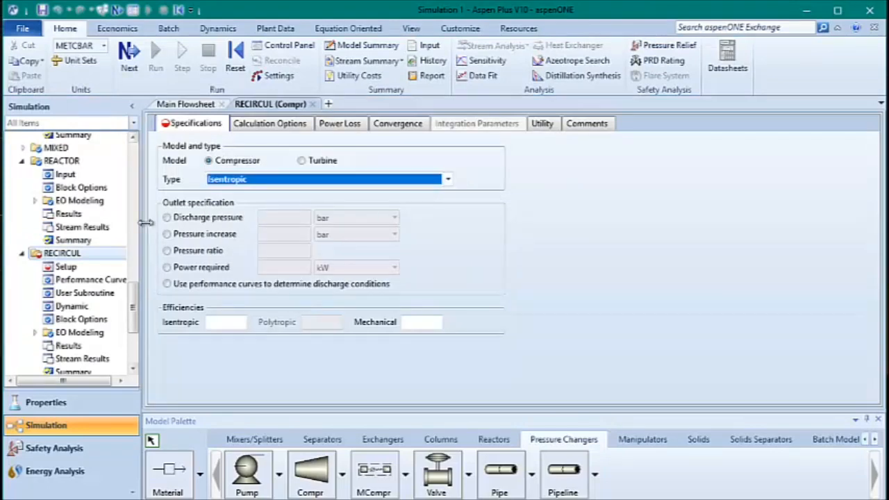
# Specify the RECIRCUL compressor's outlet by a discharge pressure of 271.4 atm and close its form.
pyautogui.click(167, 218)
pyautogui.click(280, 217)
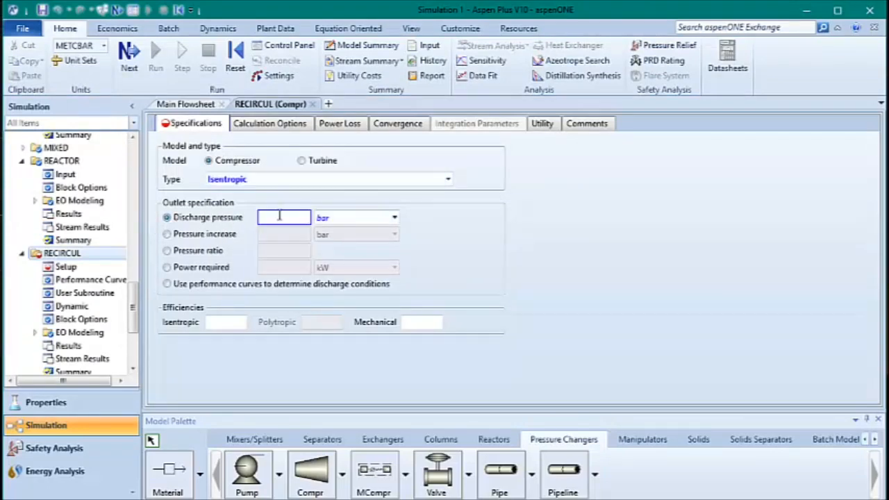
pyautogui.write('271.4')
pyautogui.press('Tab')
pyautogui.click(394, 218)
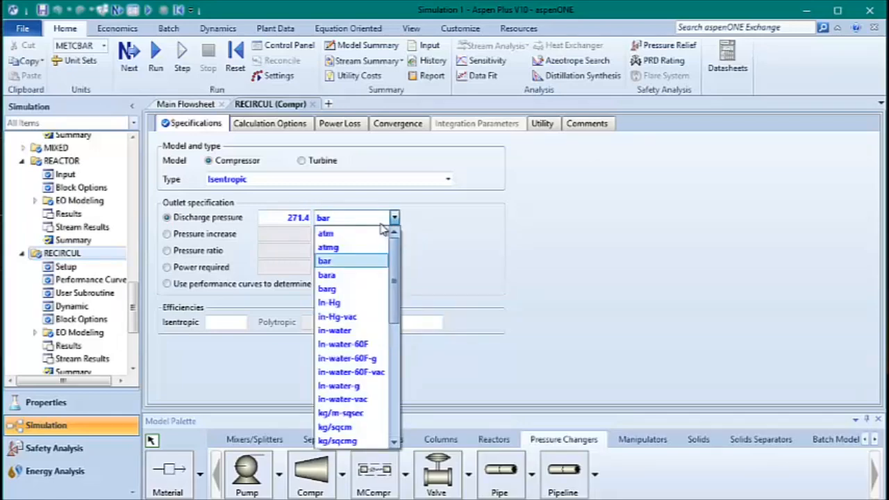
pyautogui.click(326, 234)
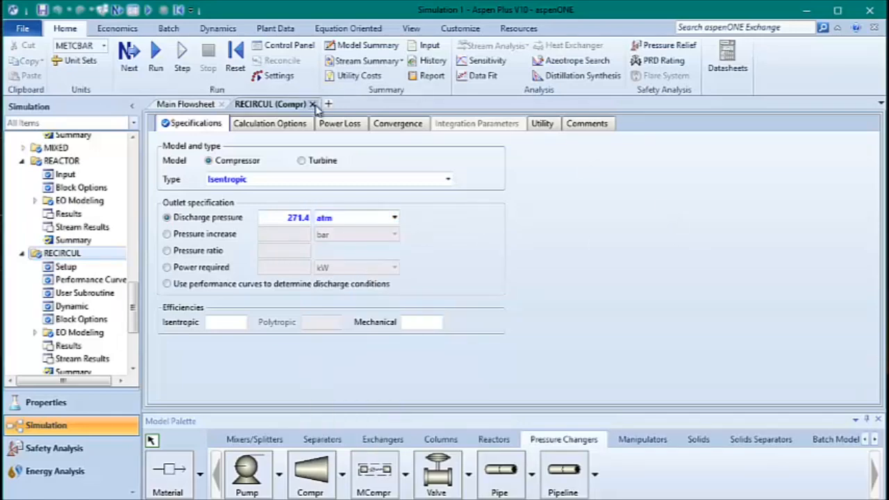
pyautogui.click(313, 105)
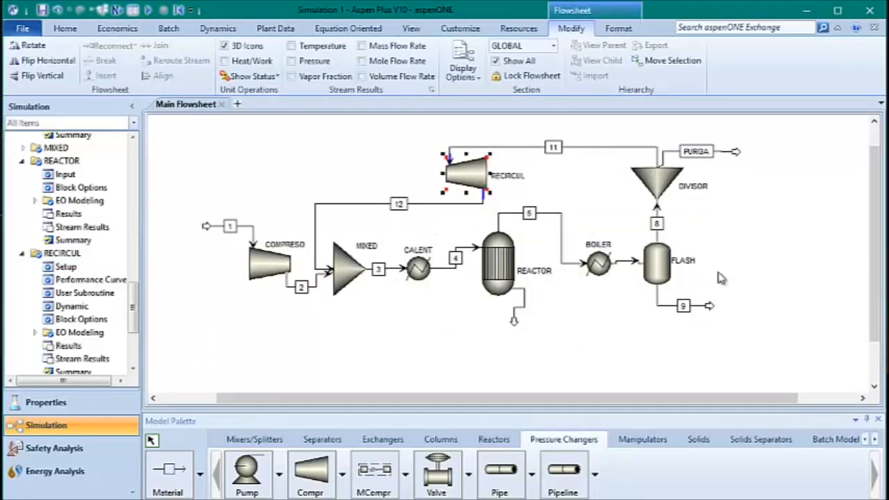
# Run the simulation of the completed flowsheet.
pyautogui.click(813, 244)
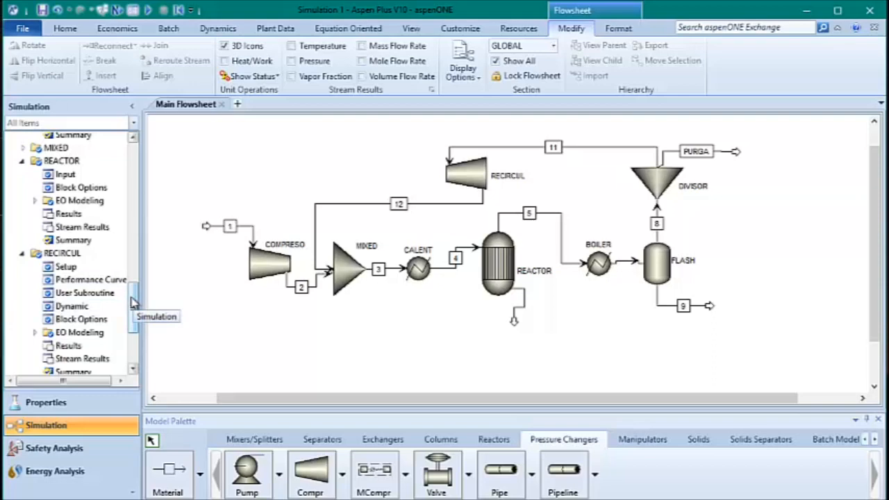
pyautogui.click(149, 9)
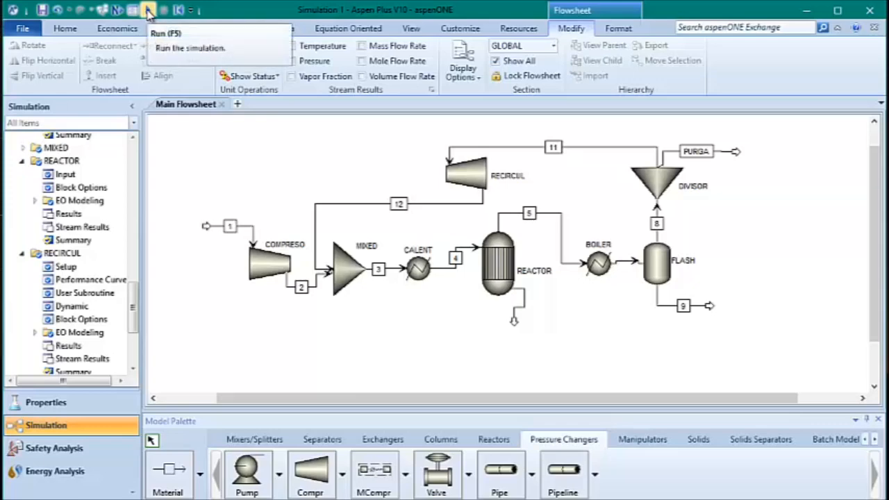
pyautogui.click(148, 12)
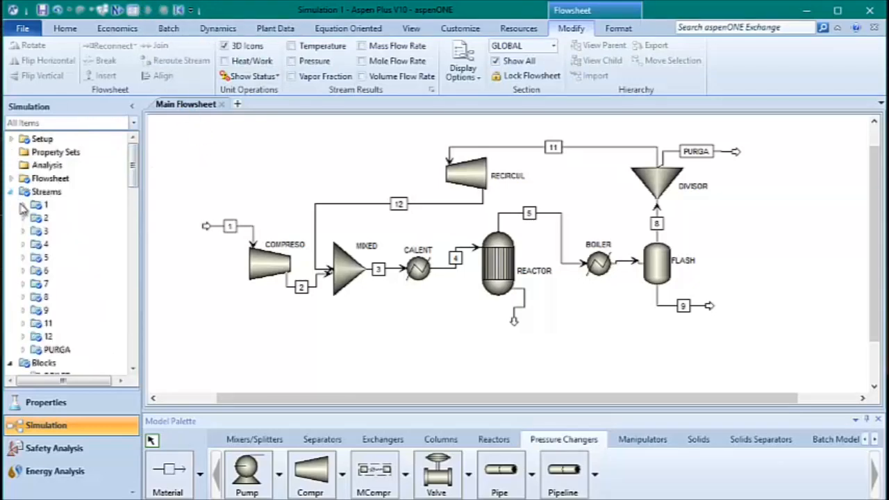
# Open the results of stream 5, which runs from the REACTOR to the BOILER.
pyautogui.scroll(-1, 87, 344)
pyautogui.click(24, 171)
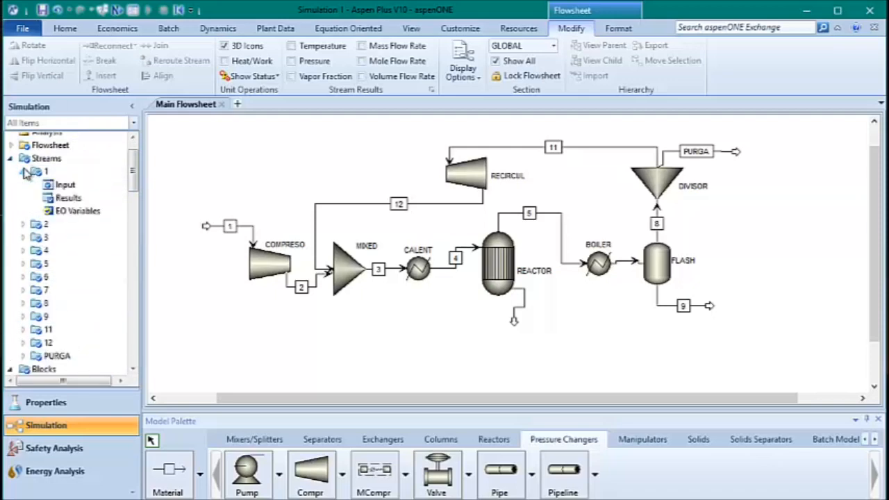
pyautogui.click(24, 172)
pyautogui.click(23, 224)
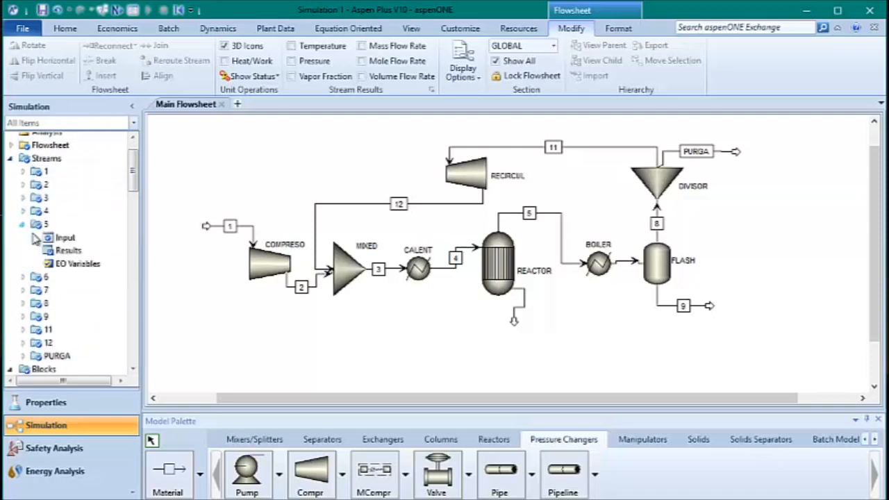
pyautogui.click(63, 250)
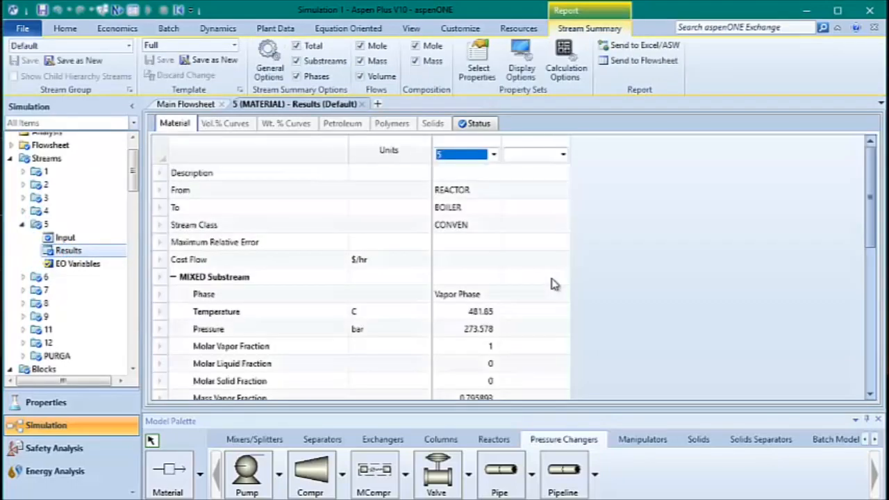
# Expand the mole flows and mole fractions of stream 5 and examine them by component.
pyautogui.scroll(-4, 531, 279)
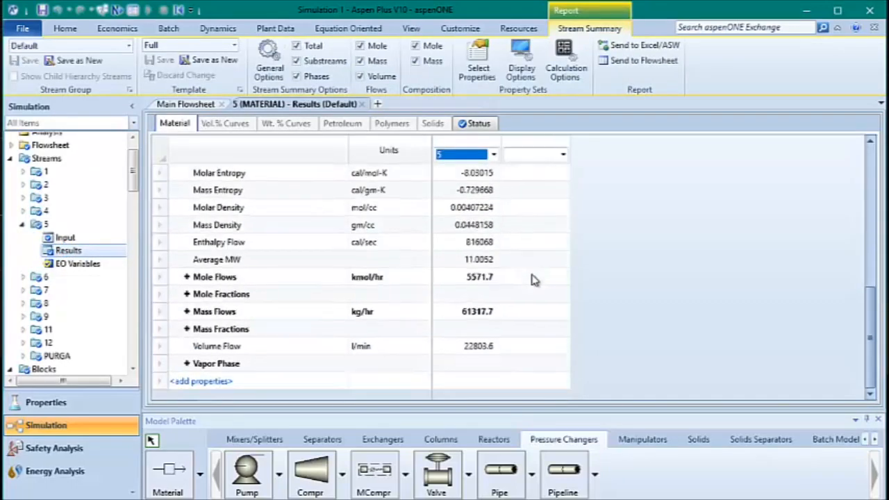
pyautogui.click(187, 277)
pyautogui.scroll(-2, 257, 279)
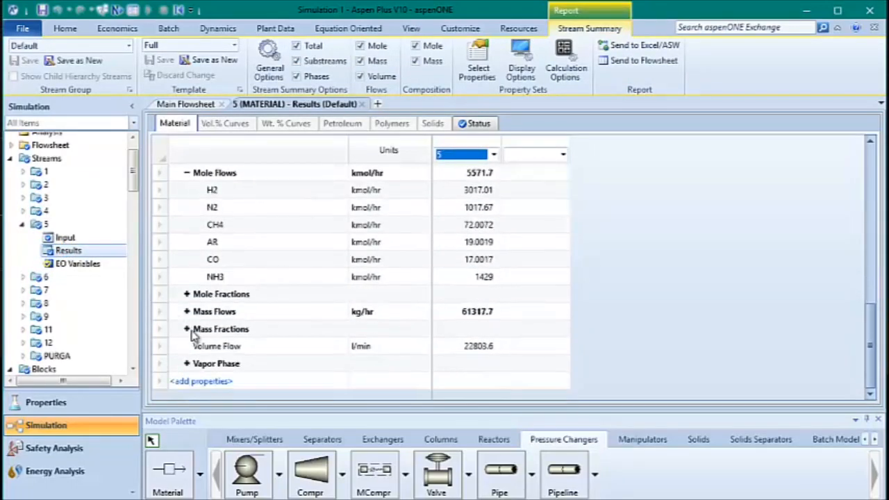
pyautogui.click(186, 295)
pyautogui.scroll(1, 453, 323)
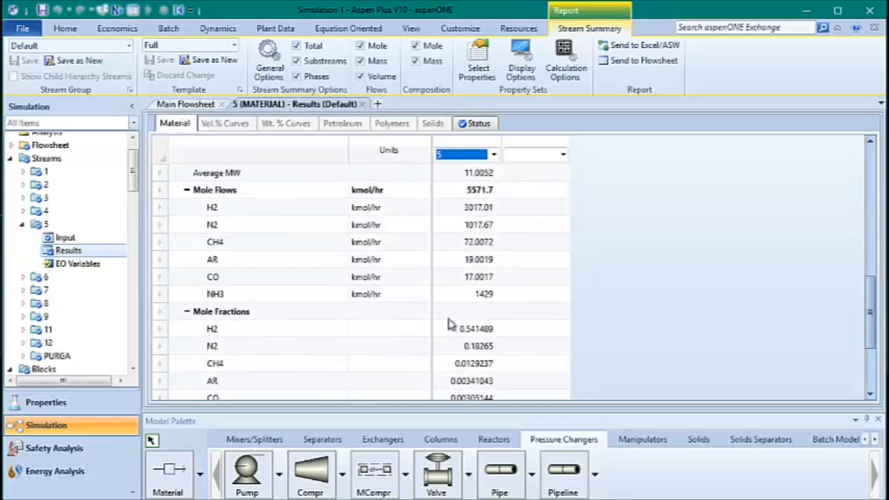
pyautogui.scroll(-1, 520, 278)
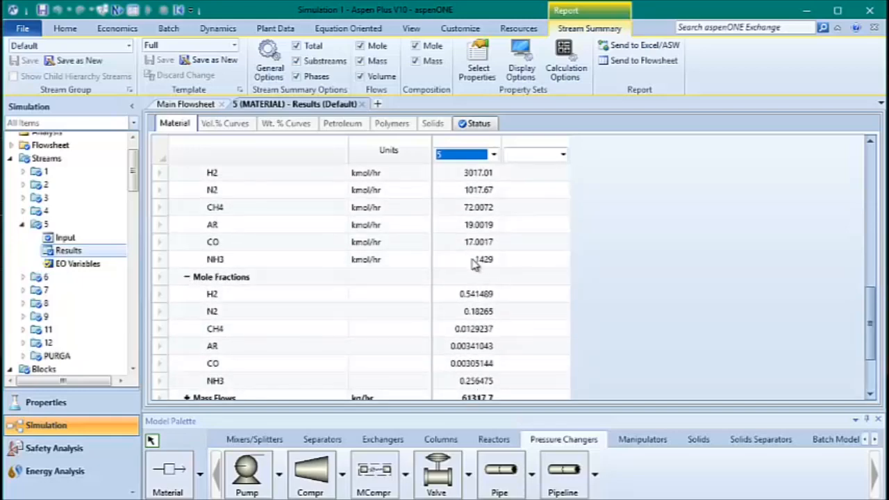
pyautogui.scroll(1, 476, 229)
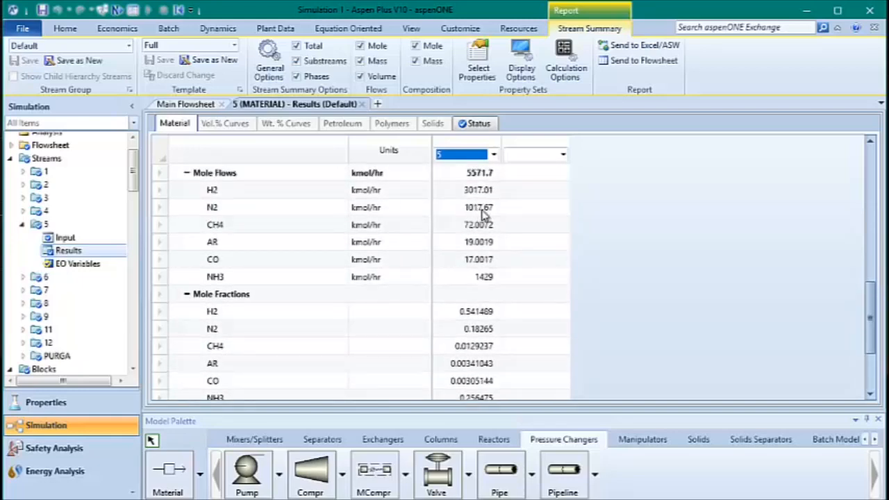
# Add stream 1 to the results table to compare its mole flows with stream 5, and close the results.
pyautogui.click(566, 157)
pyautogui.click(564, 154)
pyautogui.click(532, 169)
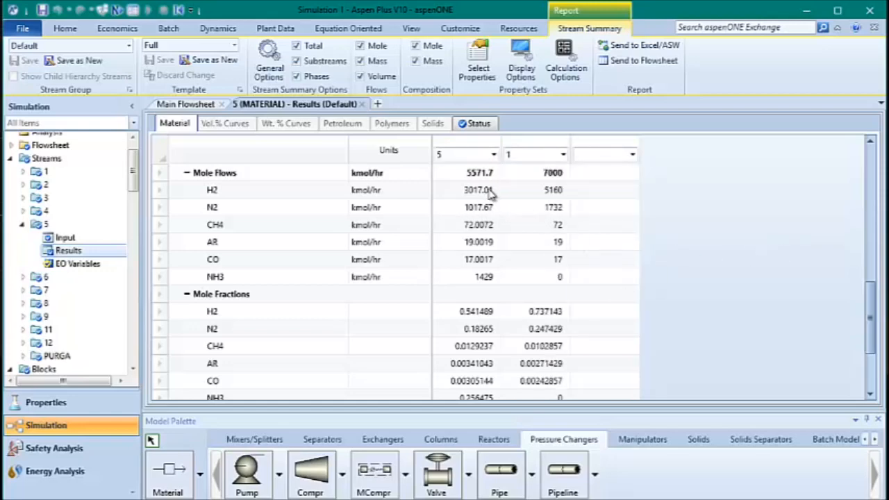
pyautogui.scroll(1, 494, 278)
pyautogui.click(362, 104)
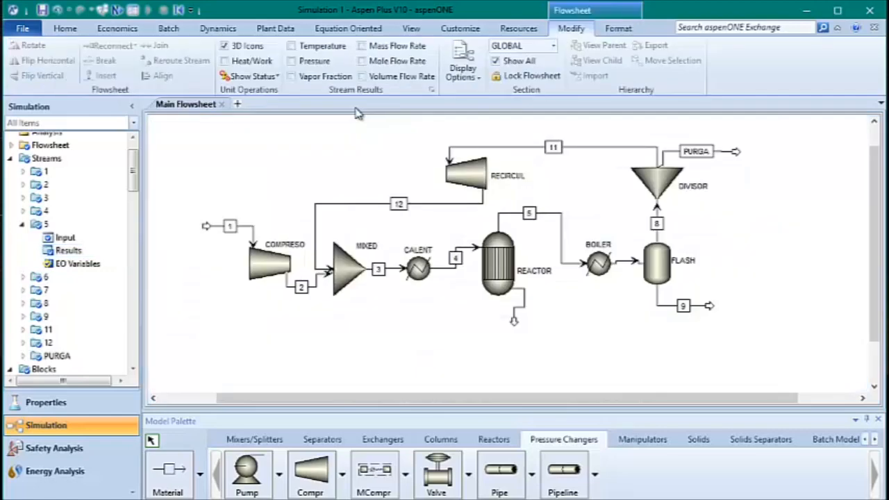
# Collapse the Streams and Blocks folders in the simulation's navigation tree.
pyautogui.click(23, 224)
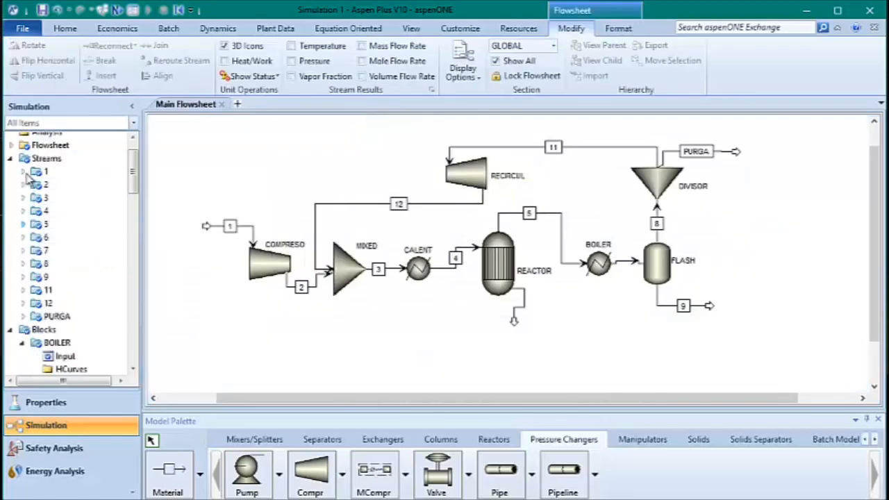
pyautogui.click(10, 159)
pyautogui.click(22, 184)
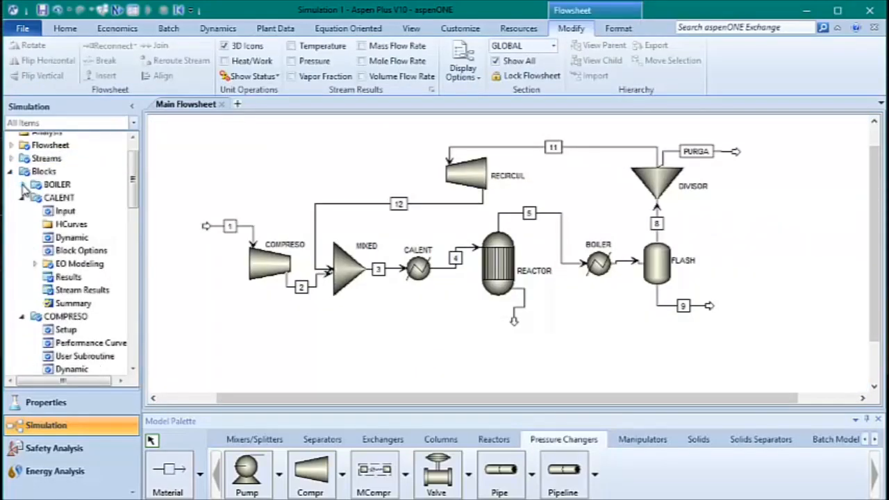
pyautogui.click(10, 174)
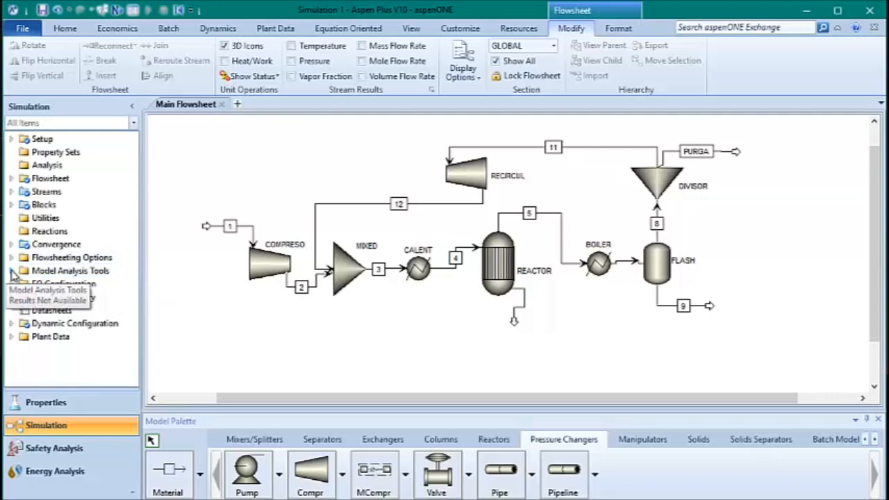
# Create a new sensitivity analysis with the ID S-1 under the model analysis tools.
pyautogui.click(11, 271)
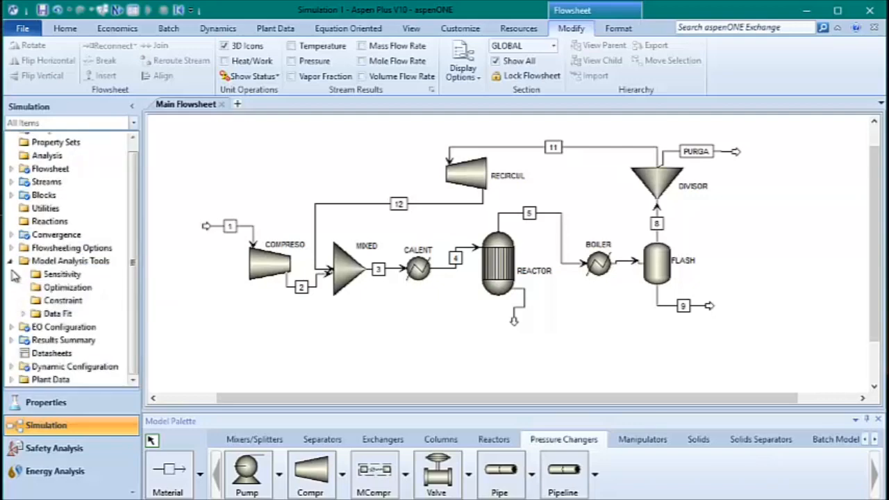
pyautogui.doubleClick(53, 277)
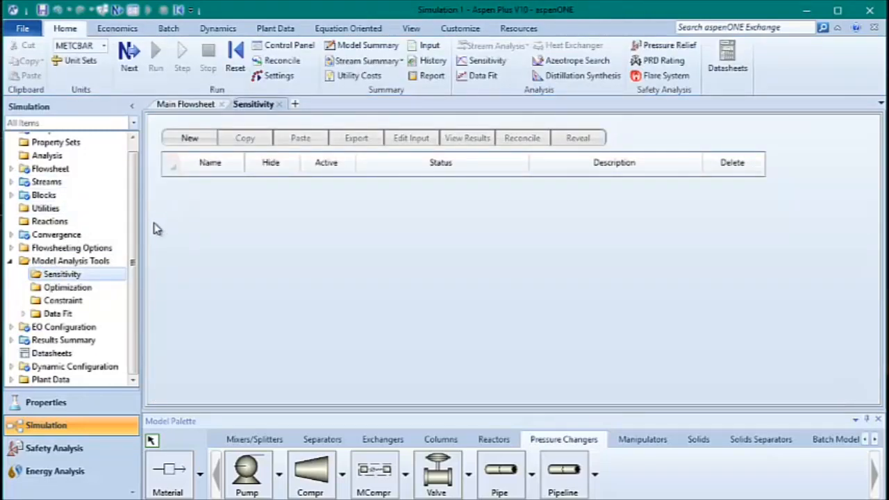
pyautogui.click(177, 138)
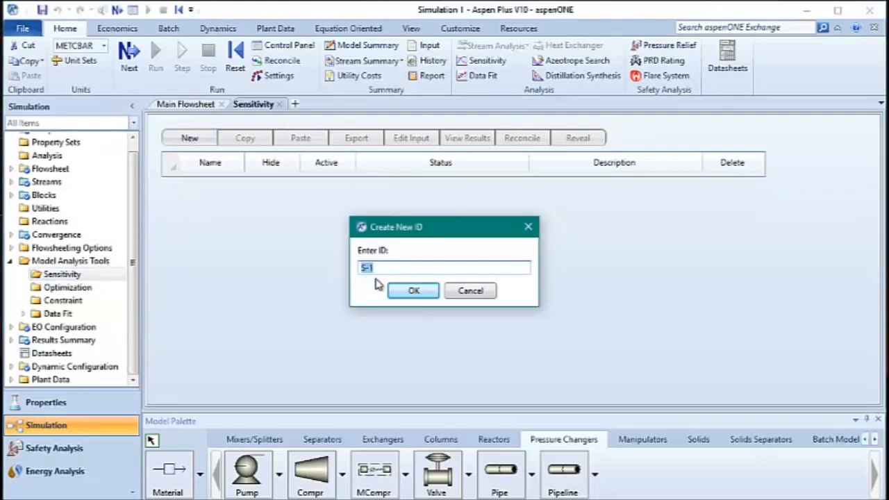
pyautogui.click(416, 291)
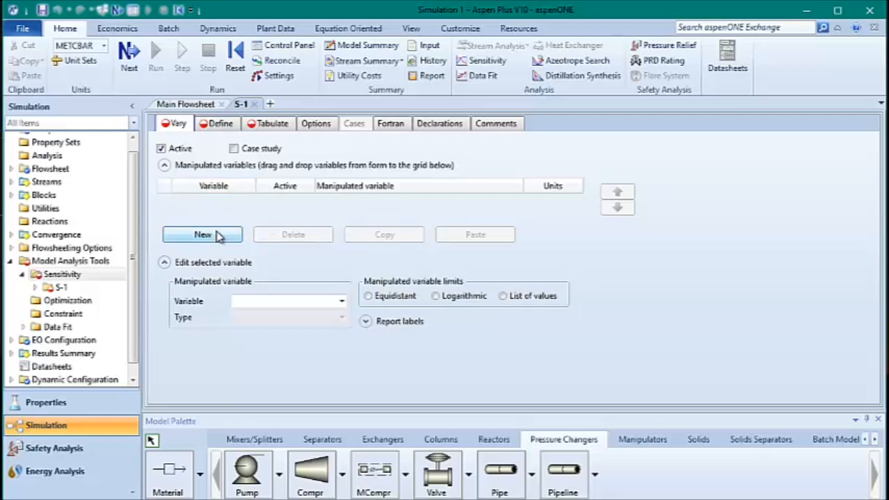
# Add a manipulated variable to S-1 for the mole flow of N2 in stream 1, substream MIXED.
pyautogui.click(202, 234)
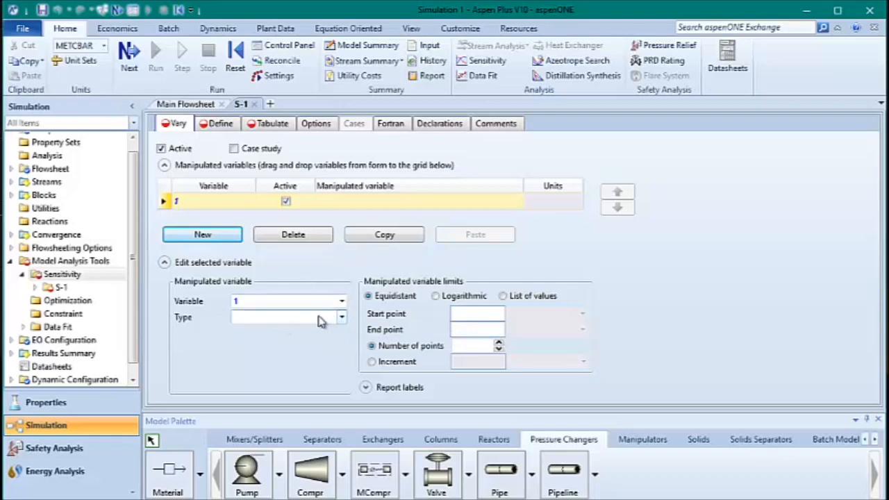
pyautogui.click(341, 319)
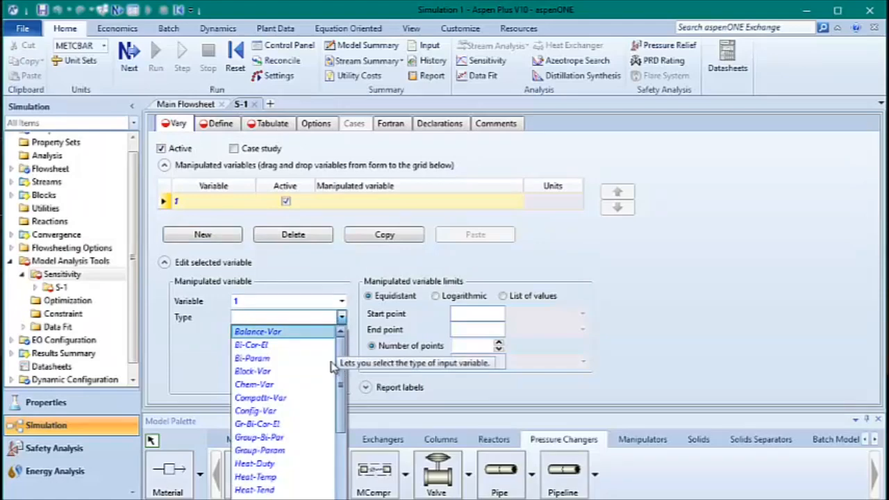
pyautogui.scroll(-1, 285, 410)
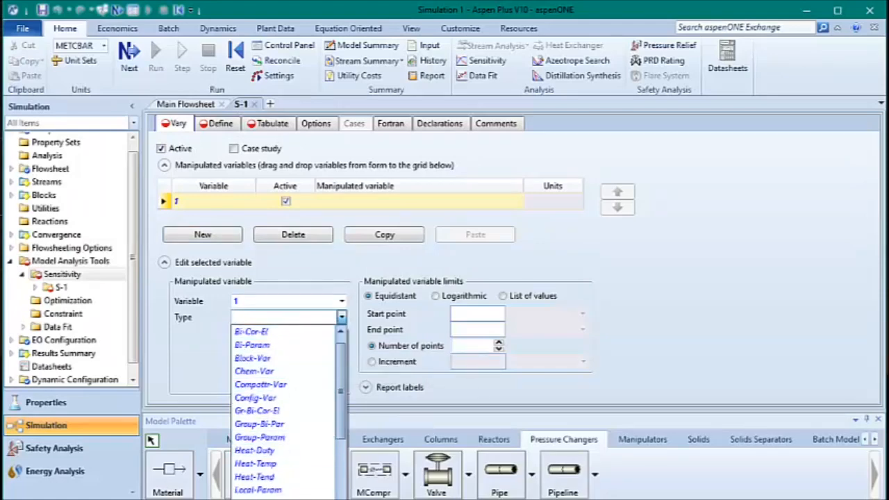
pyautogui.click(285, 499)
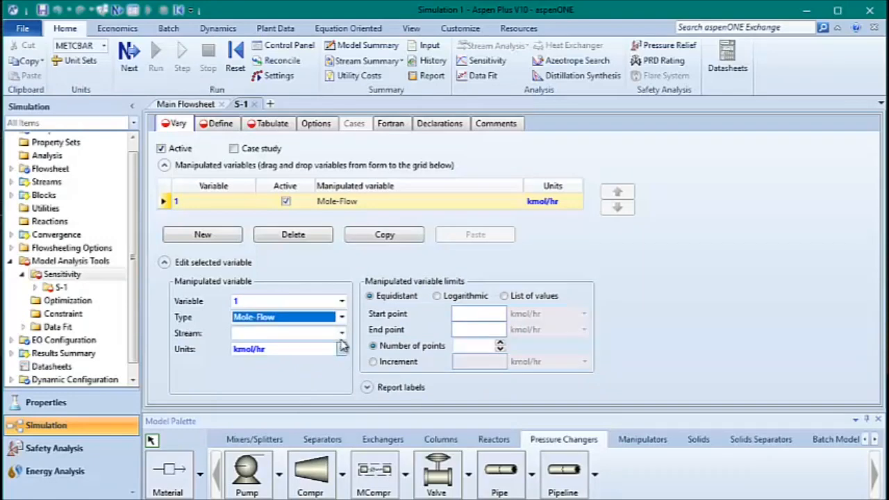
pyautogui.click(343, 334)
pyautogui.click(306, 347)
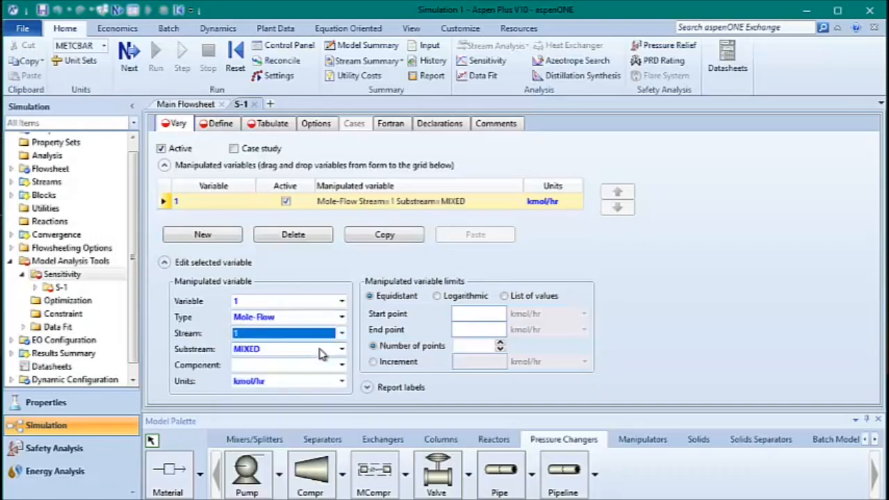
pyautogui.click(342, 366)
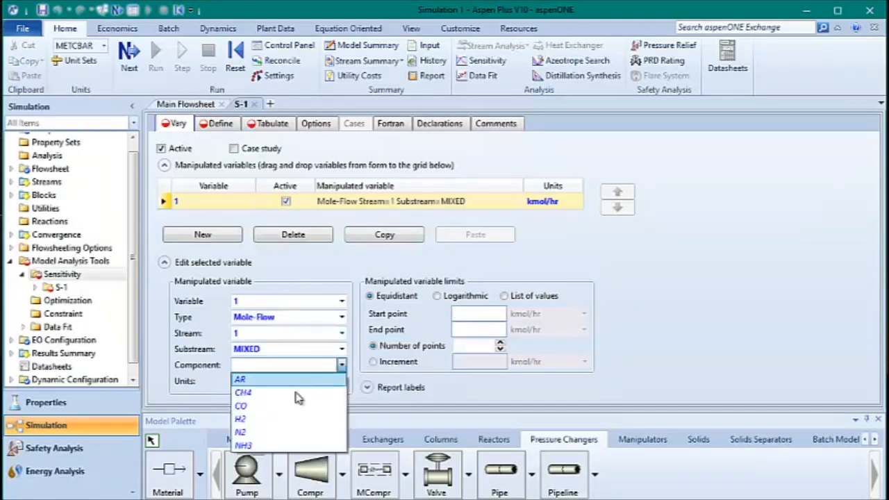
pyautogui.click(285, 433)
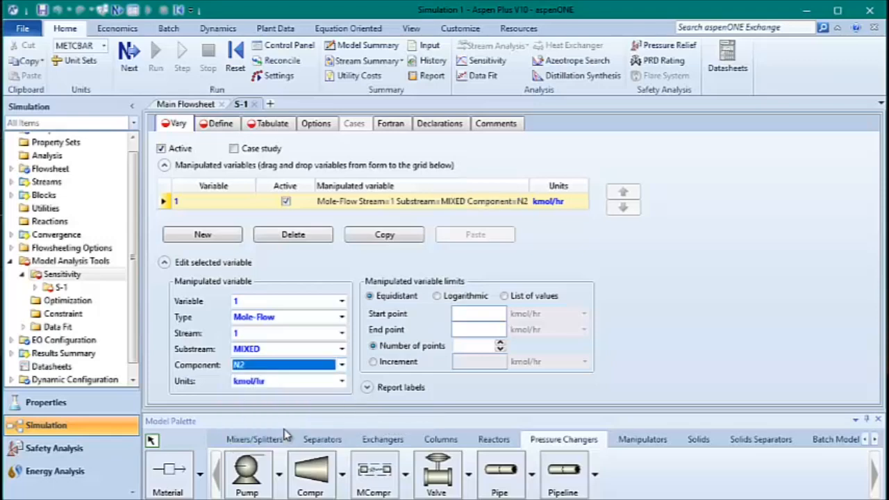
# Set the manipulated variable's equidistant limits from 1 to 20 kmol/hr with 100 points.
pyautogui.click(475, 315)
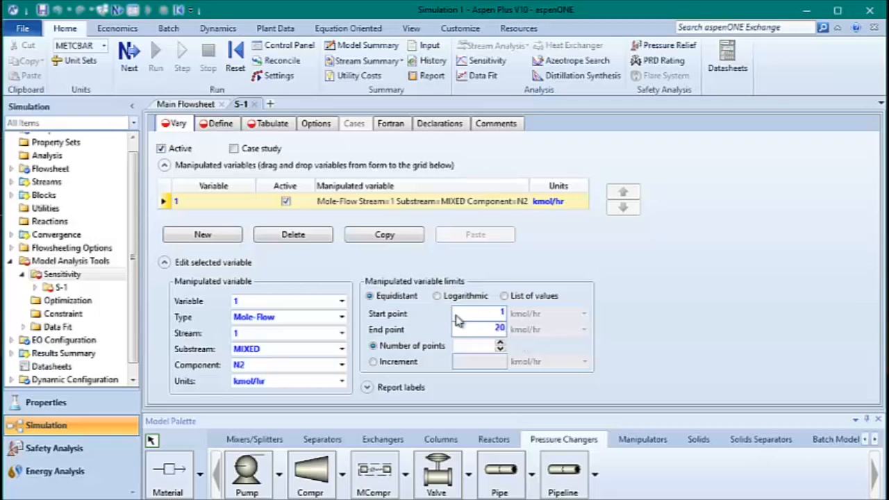
pyautogui.click(483, 345)
pyautogui.click(695, 349)
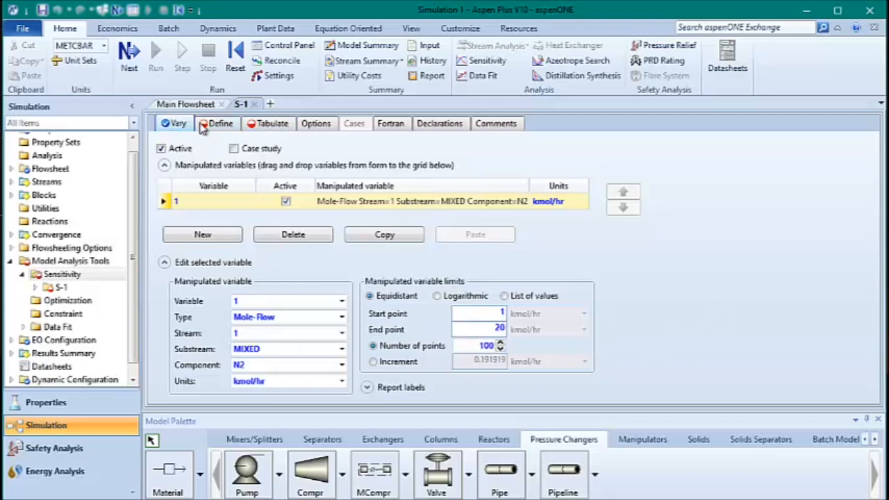
# Create a sampled variable named FAMONIAC in the S-1 definitions.
pyautogui.click(221, 126)
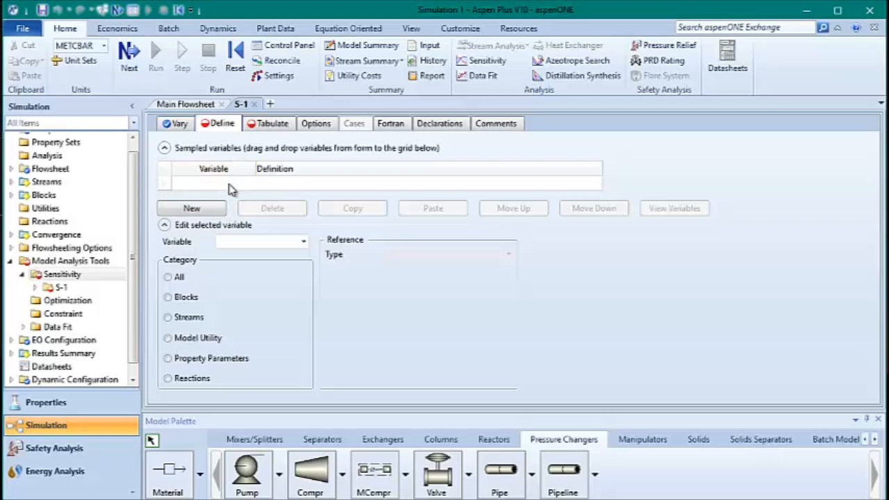
pyautogui.click(211, 211)
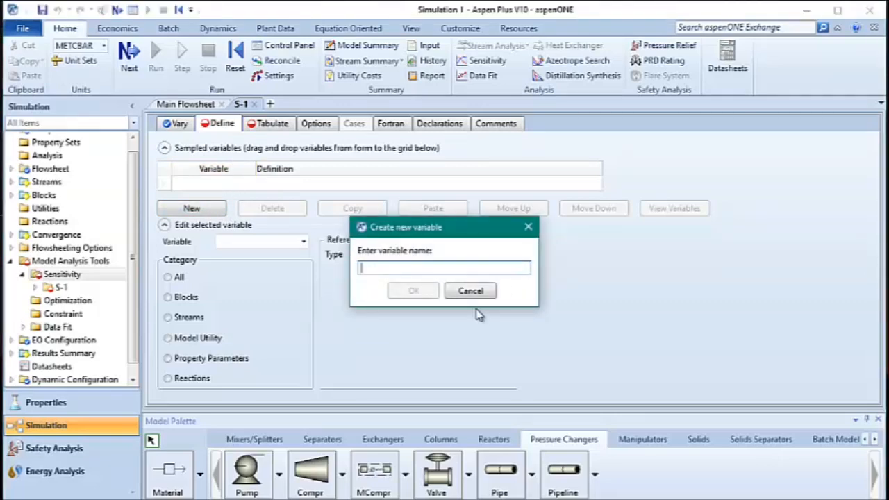
pyautogui.write('FAMONIAC')
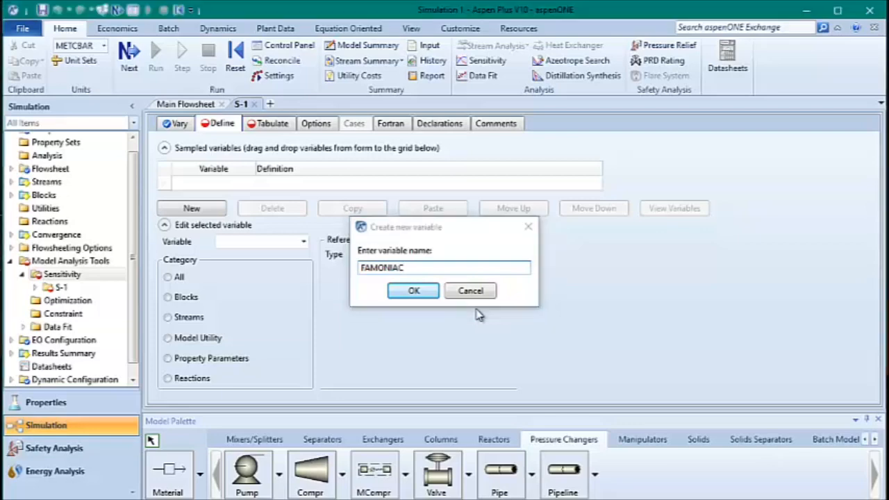
pyautogui.press('Return')
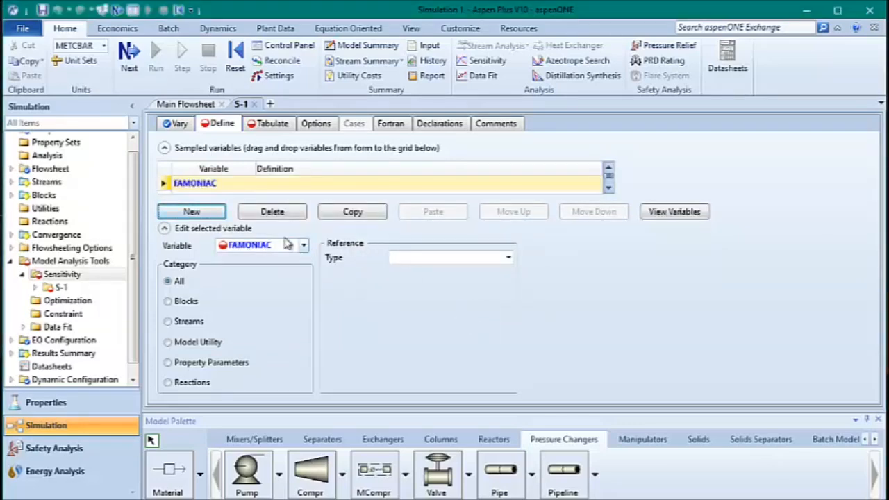
# Define FAMONIAC as a stream variable for the mole flow of NH3 in stream 5.
pyautogui.click(169, 323)
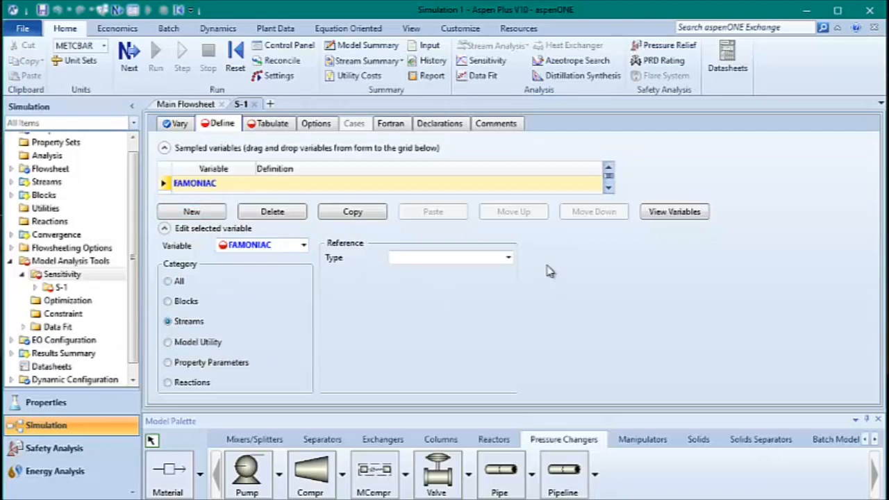
pyautogui.click(510, 258)
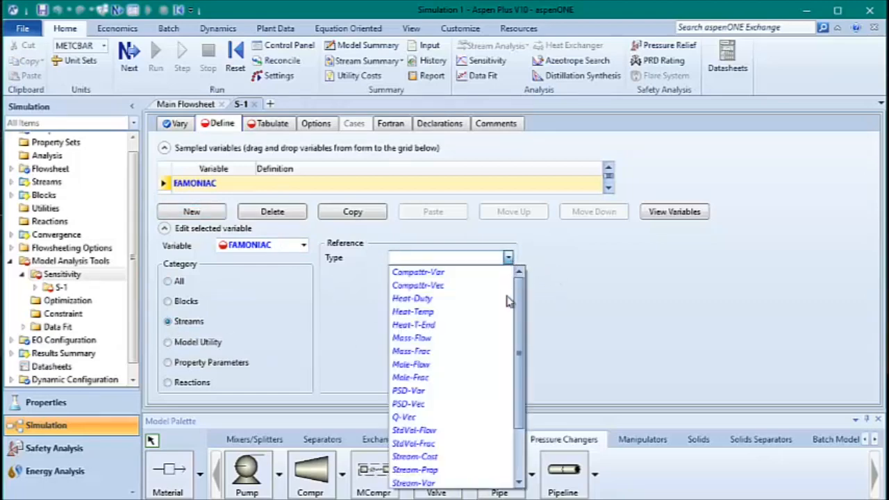
pyautogui.click(455, 365)
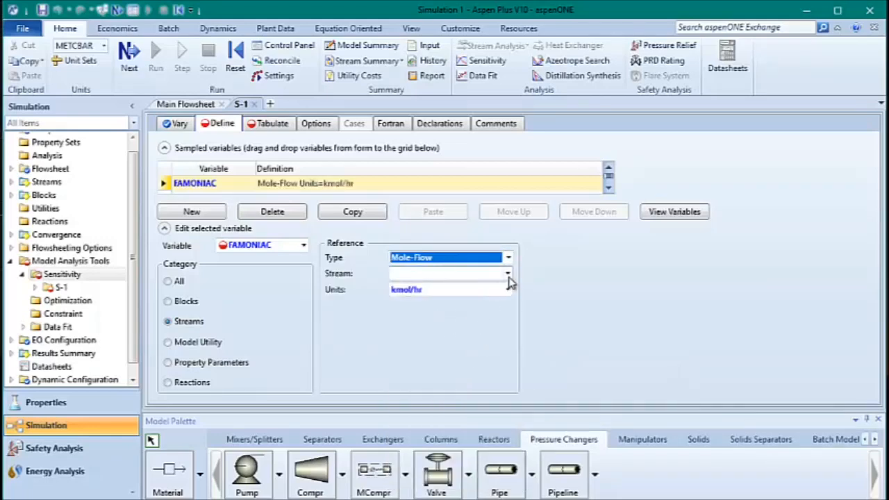
pyautogui.click(509, 274)
pyautogui.click(441, 366)
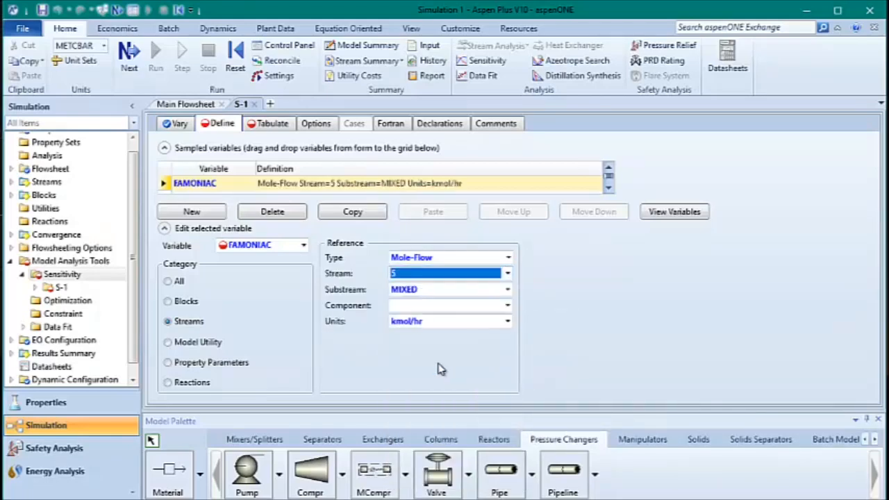
pyautogui.click(507, 307)
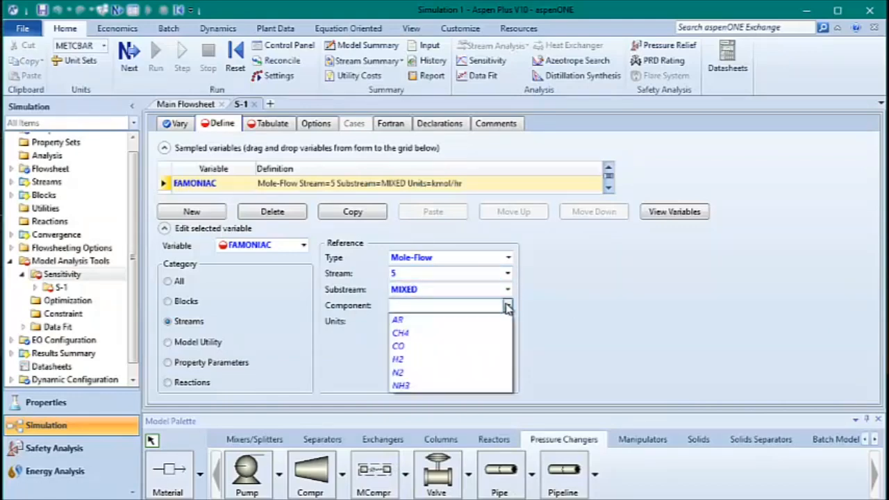
pyautogui.click(436, 385)
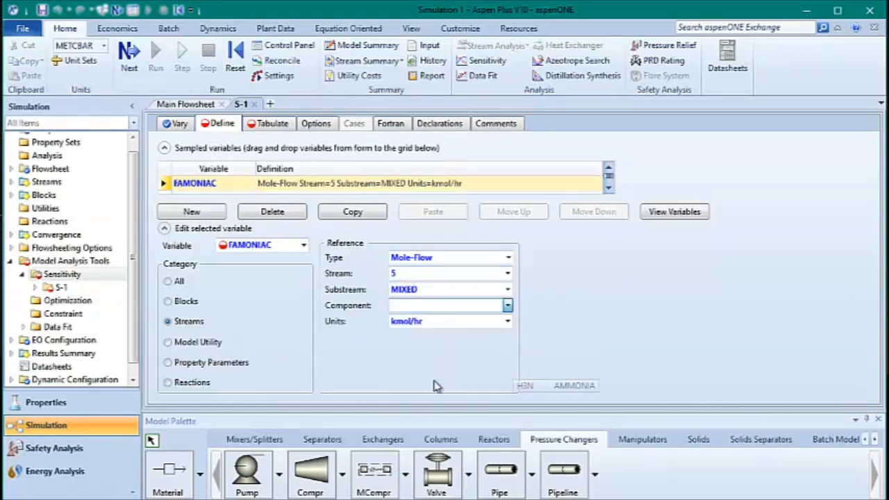
pyautogui.click(610, 290)
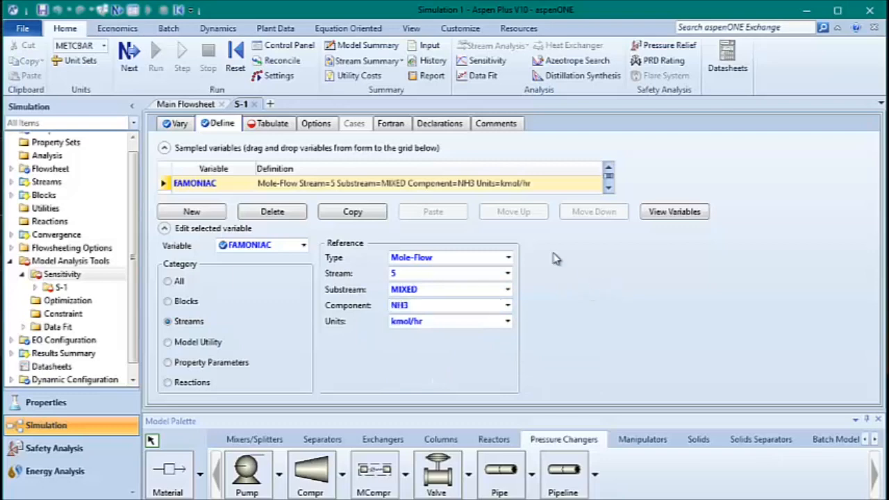
# Fill in FAMONIAC as the tabulated variable of S-1 and close the analysis form.
pyautogui.click(266, 126)
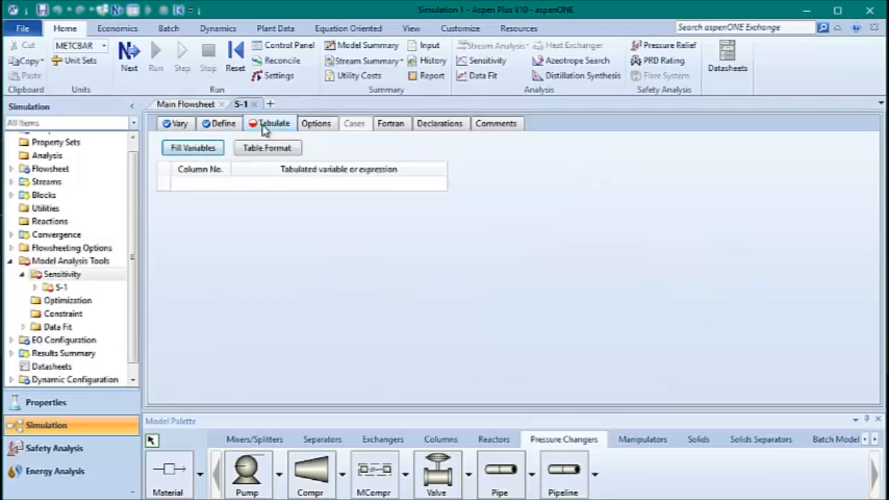
pyautogui.click(211, 148)
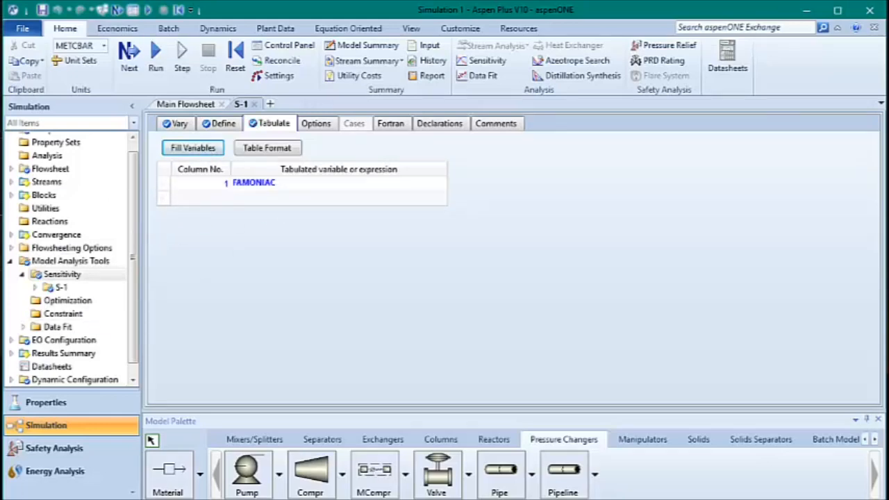
pyautogui.click(22, 274)
pyautogui.click(10, 261)
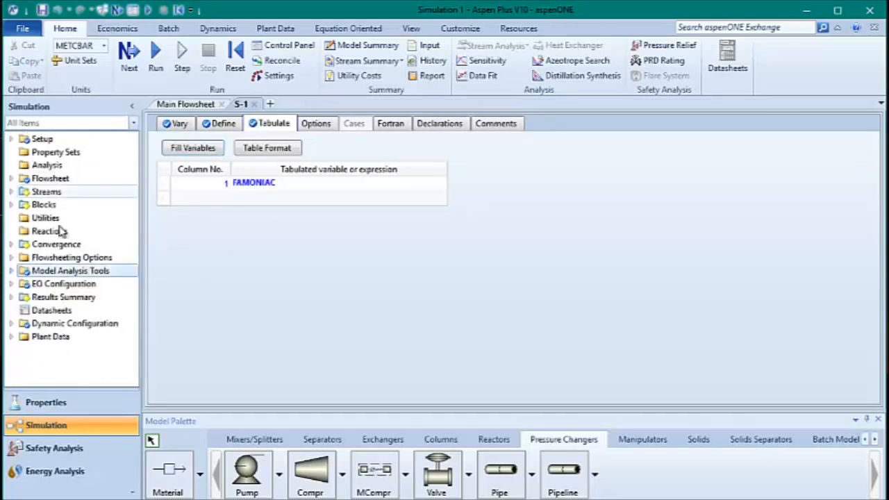
pyautogui.click(255, 104)
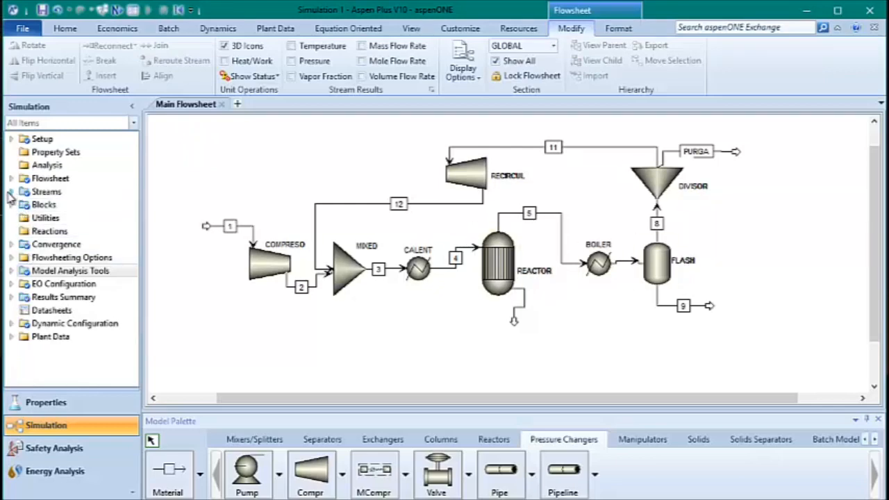
# Open the results of sensitivity analysis S-1.
pyautogui.click(12, 272)
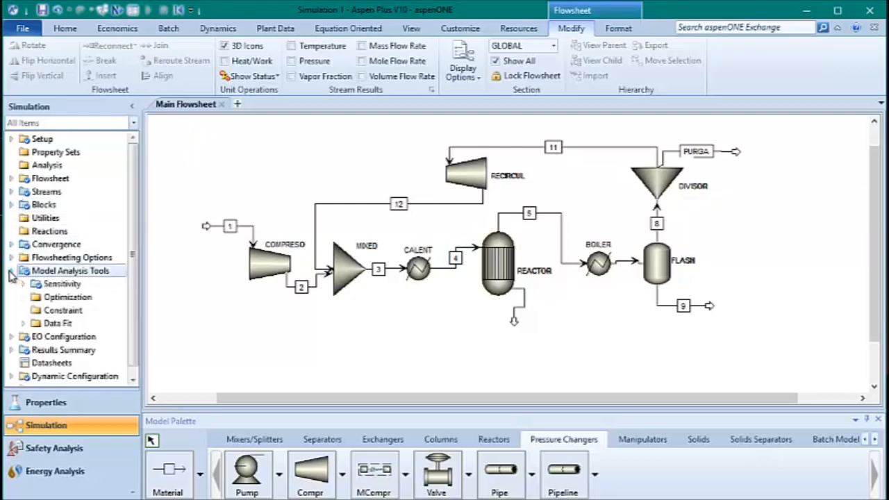
pyautogui.click(22, 284)
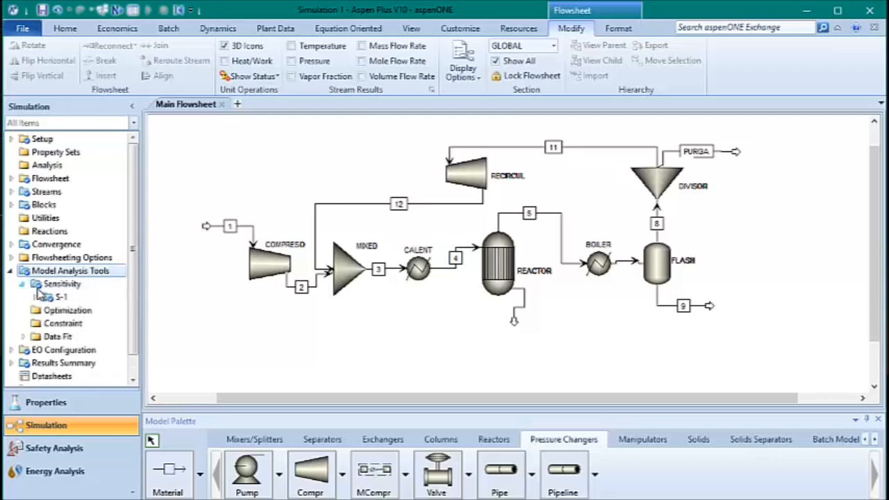
pyautogui.click(33, 297)
pyautogui.doubleClick(75, 324)
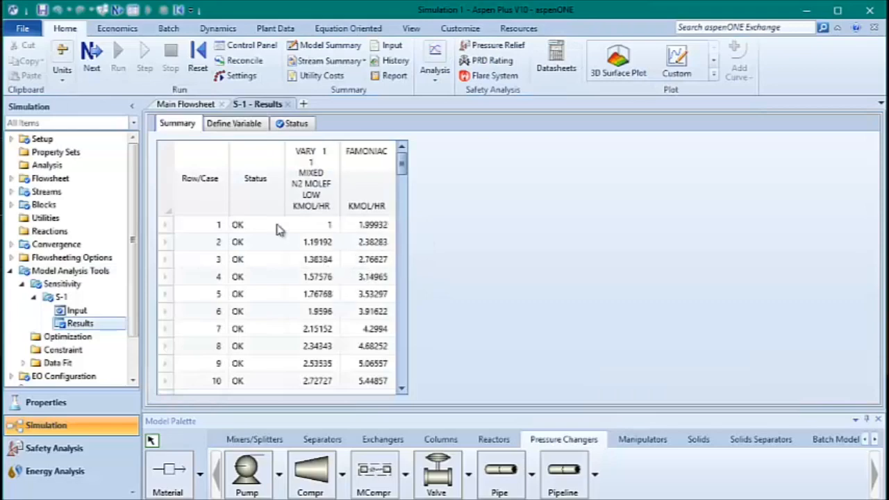
# Create a custom plot of the S-1 results with FAMONIAC on the X axis and the varied N2 mole flow on the Y axis.
pyautogui.click(332, 179)
pyautogui.keyDown('ctrl'); pyautogui.click(356, 182); pyautogui.keyUp('ctrl')
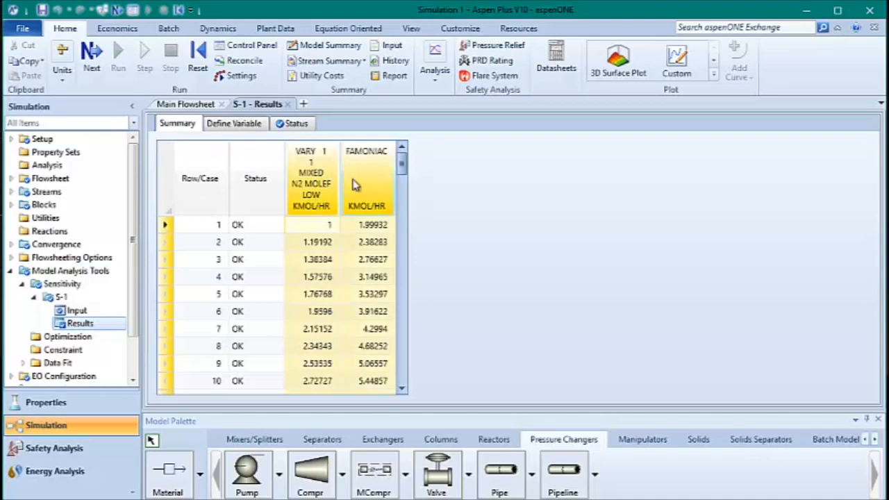
pyautogui.click(680, 64)
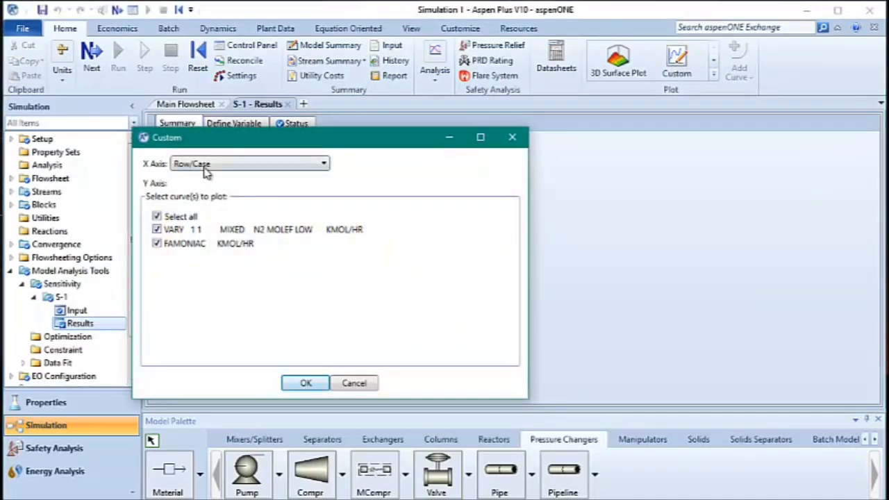
pyautogui.click(213, 165)
pyautogui.click(223, 206)
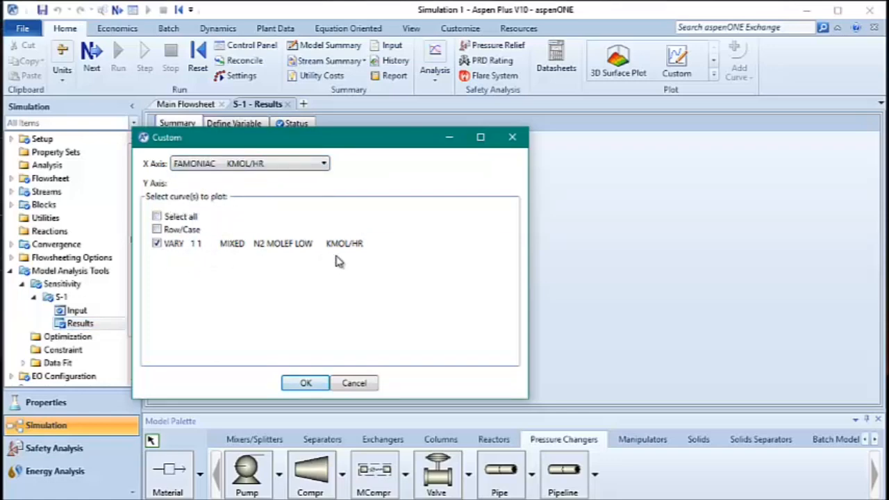
pyautogui.press('Return')
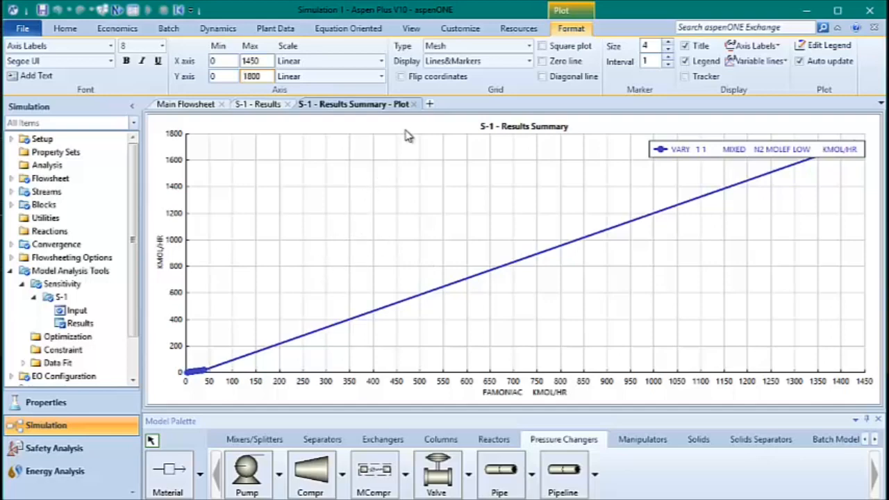
# Close the S-1 results plot and the S-1 results form to return to the main flowsheet.
pyautogui.click(413, 104)
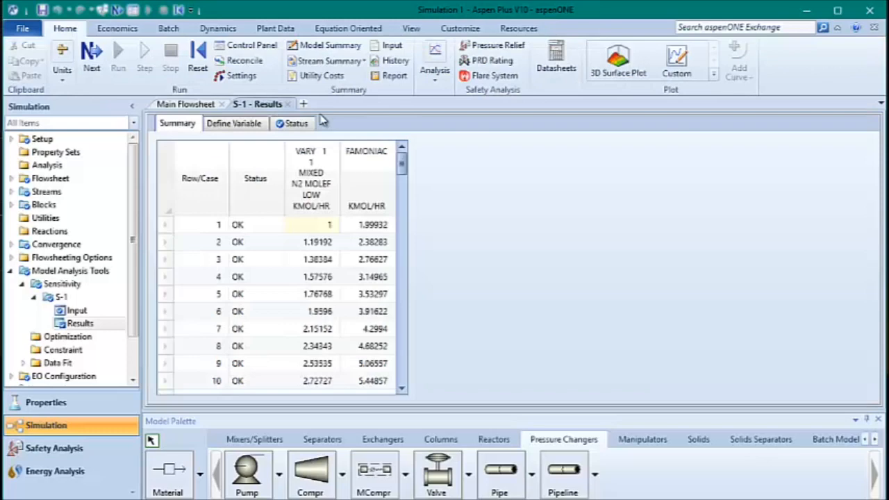
pyautogui.click(287, 105)
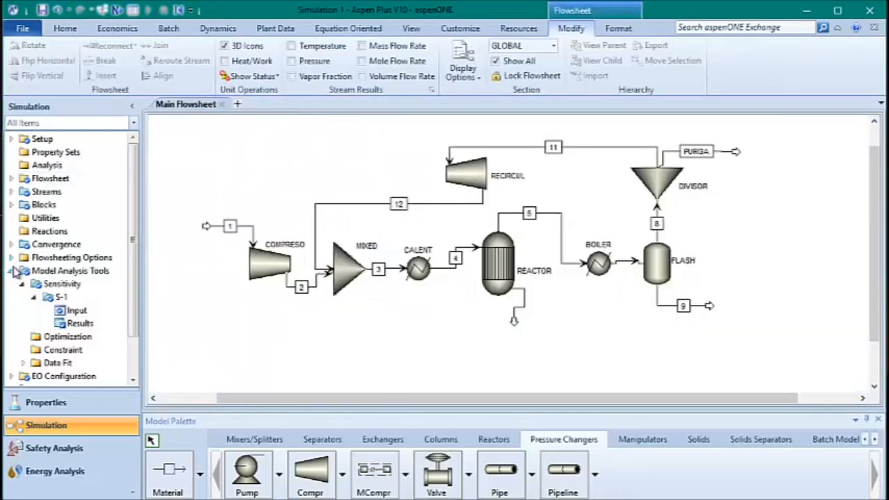
pyautogui.click(12, 271)
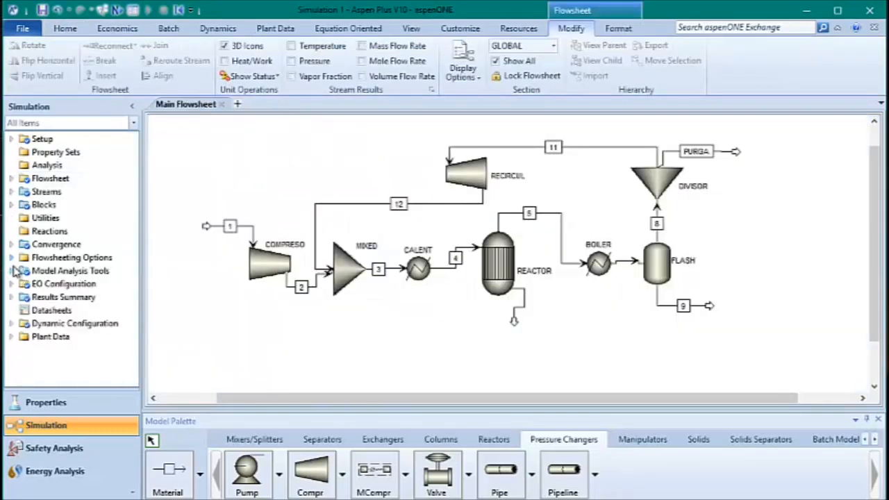
# Deactivate sensitivity analysis S-1 in the model analysis tools.
pyautogui.click(11, 271)
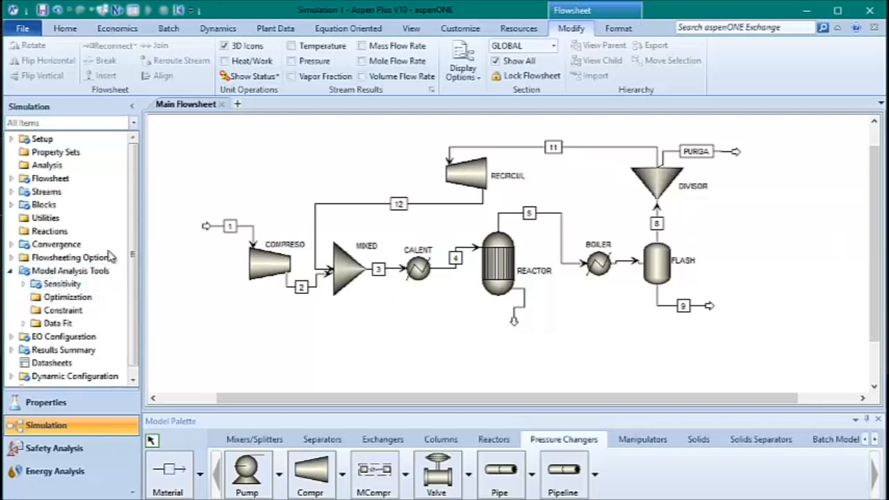
pyautogui.click(23, 283)
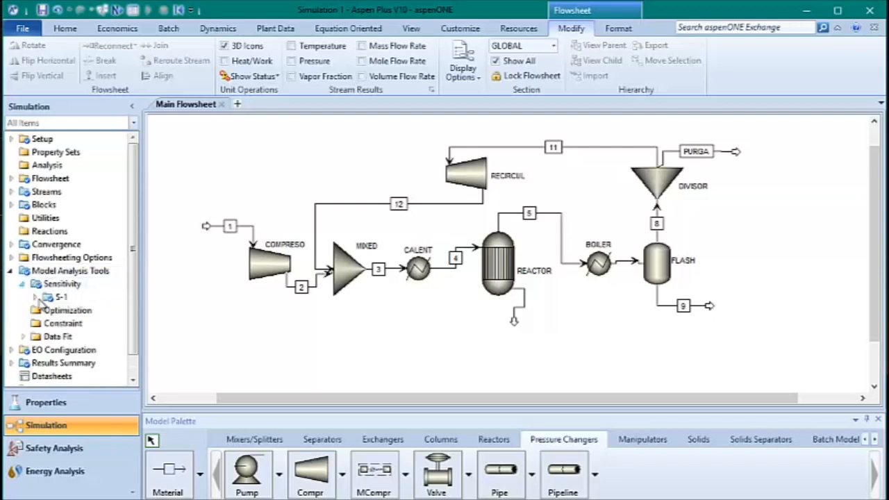
pyautogui.rightClick(50, 299)
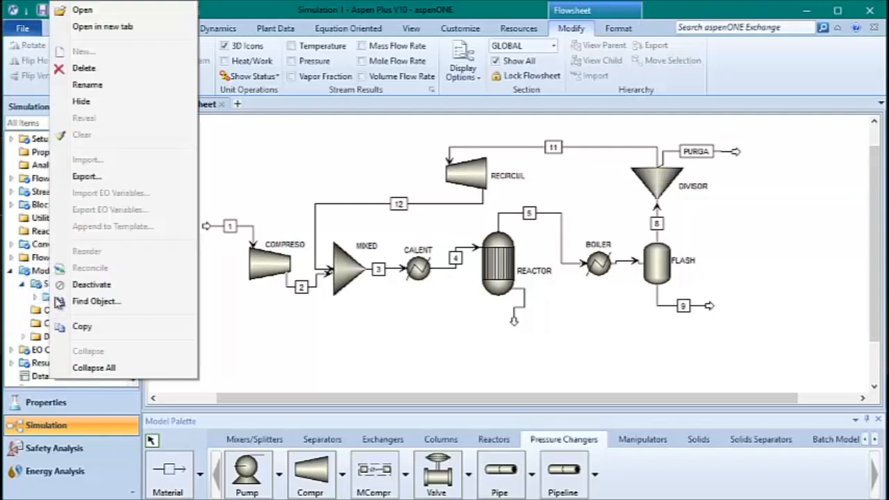
pyautogui.click(88, 291)
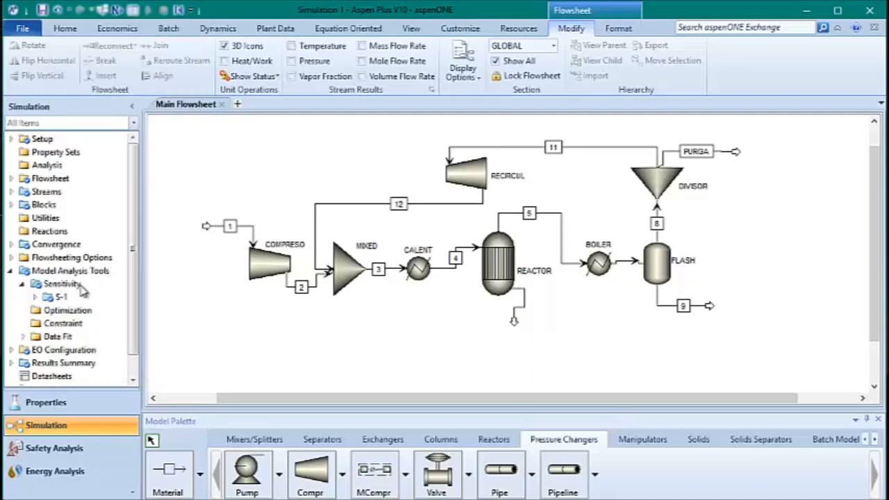
pyautogui.click(22, 284)
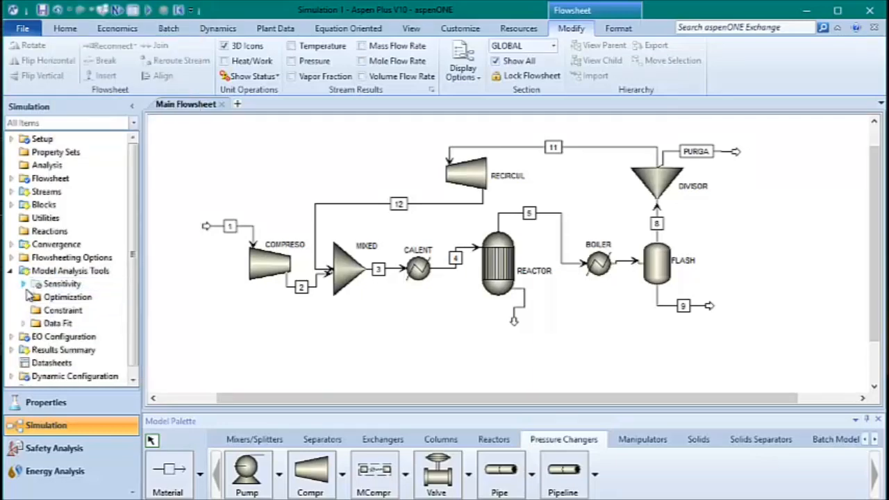
# Create a new optimization with the ID O-1.
pyautogui.doubleClick(61, 298)
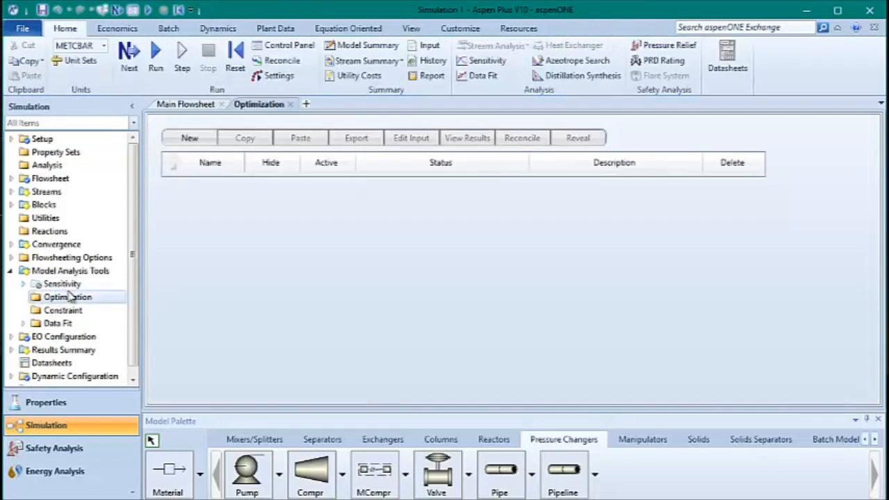
pyautogui.click(191, 138)
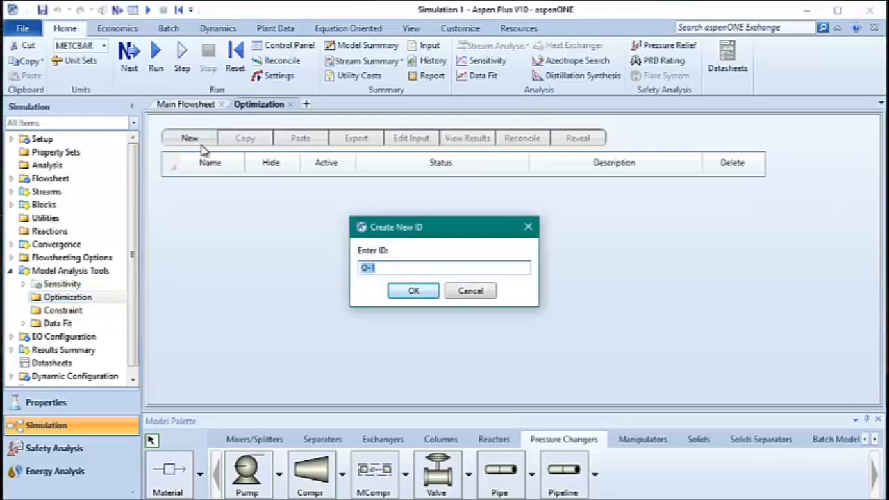
pyautogui.click(413, 291)
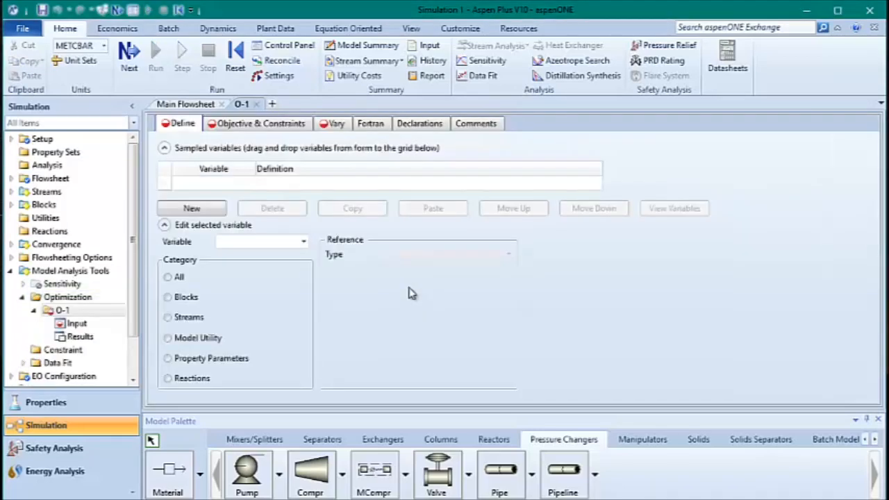
# Define FAMONIAC in O-1 as a stream variable for the mole flow of NH3 in stream 5, in kmol/hr.
pyautogui.click(212, 213)
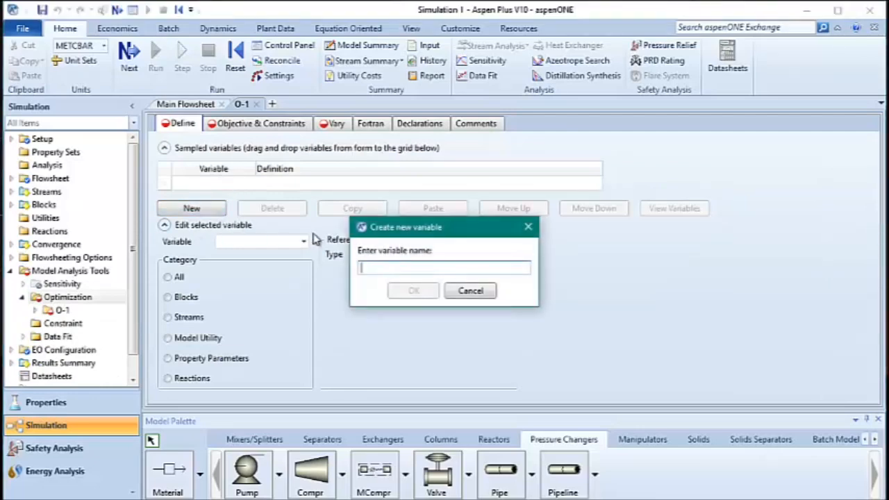
pyautogui.write('FAMONIAC')
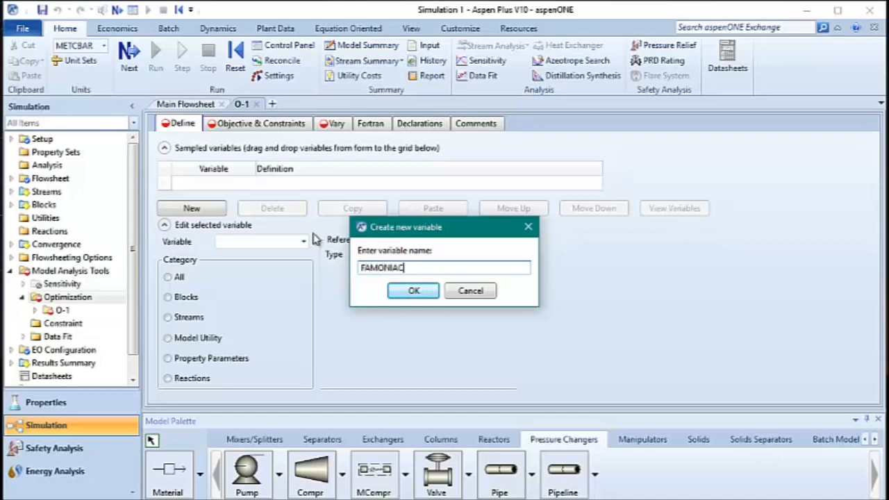
pyautogui.press('Return')
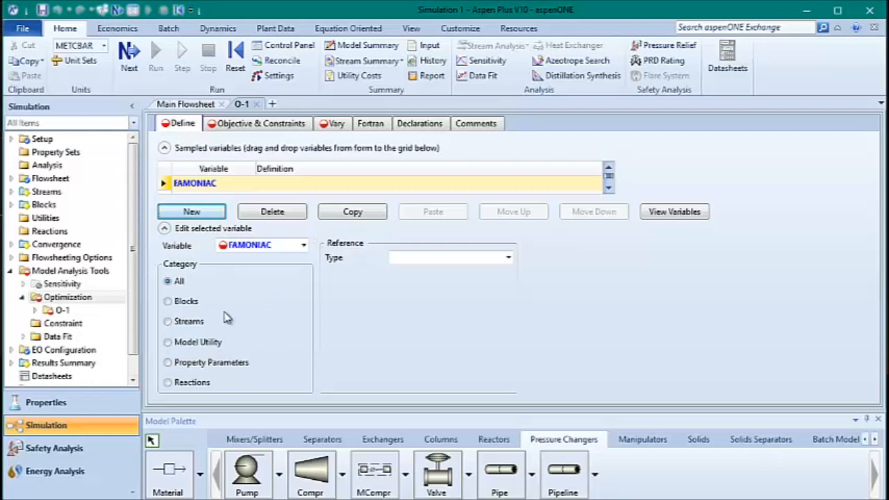
pyautogui.click(168, 322)
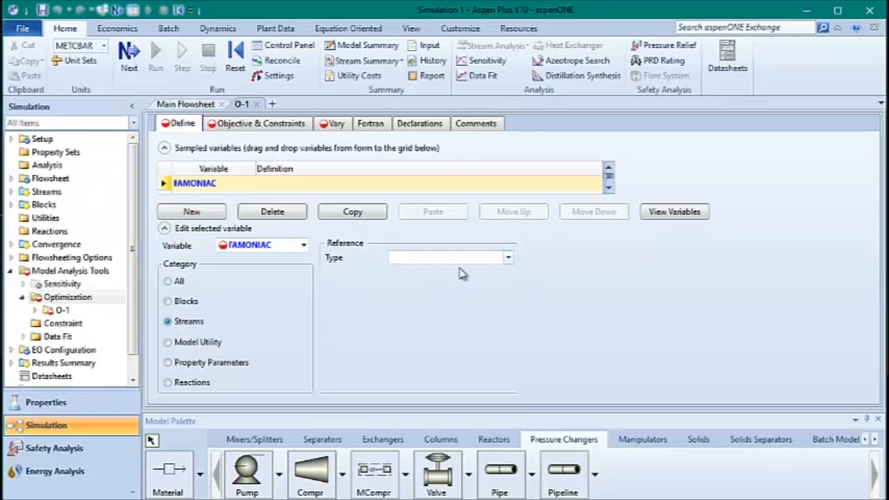
pyautogui.click(511, 258)
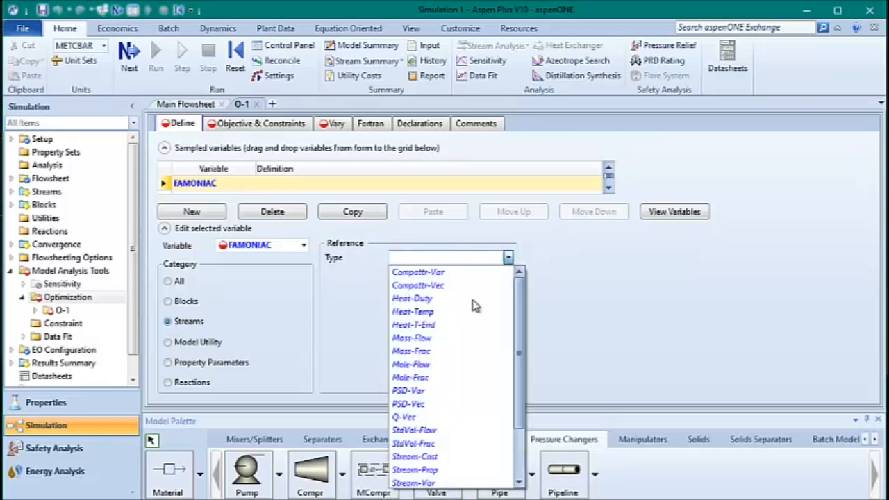
pyautogui.click(452, 364)
pyautogui.click(508, 276)
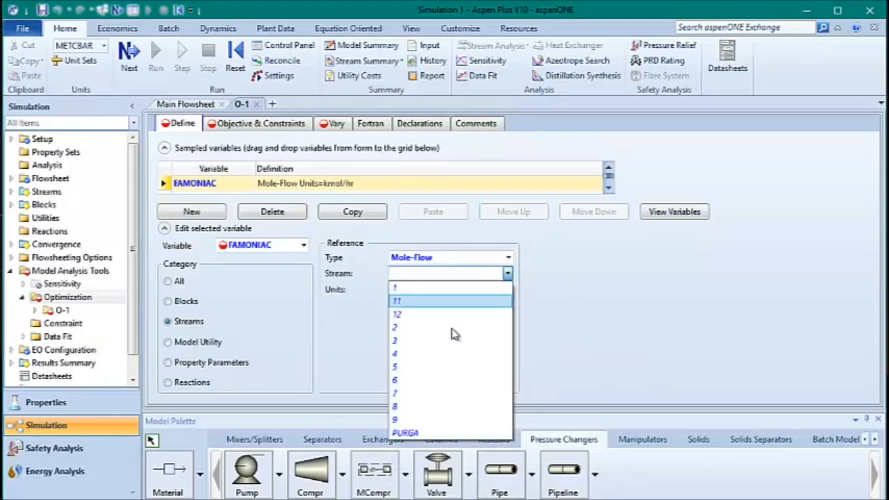
pyautogui.click(438, 375)
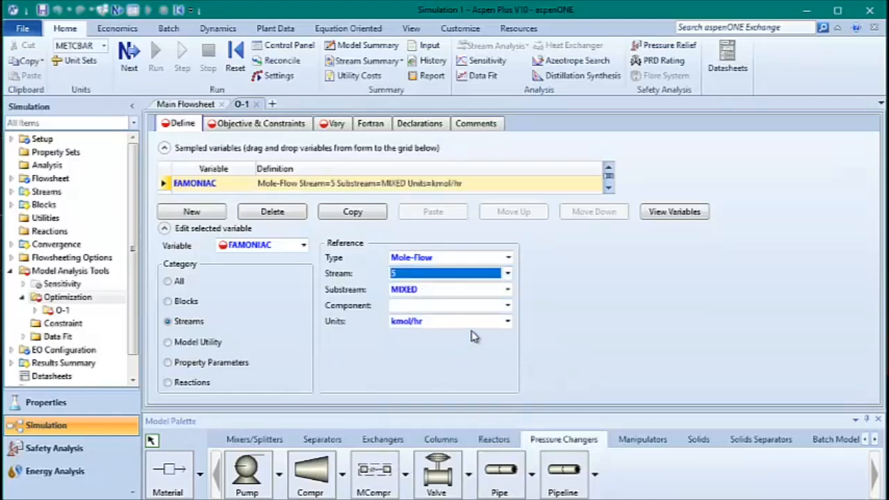
pyautogui.click(508, 305)
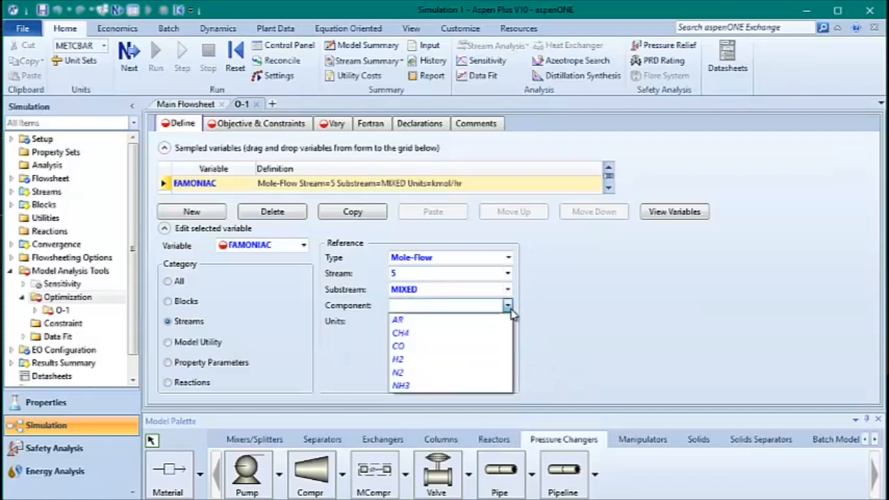
pyautogui.click(469, 384)
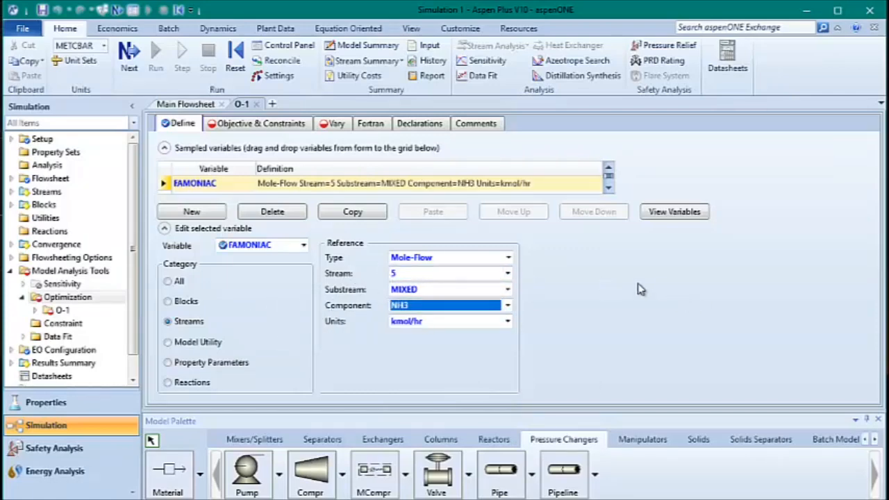
# Set the O-1 objective to maximize FAMONIAC, copying the name from the variable definition.
pyautogui.click(256, 127)
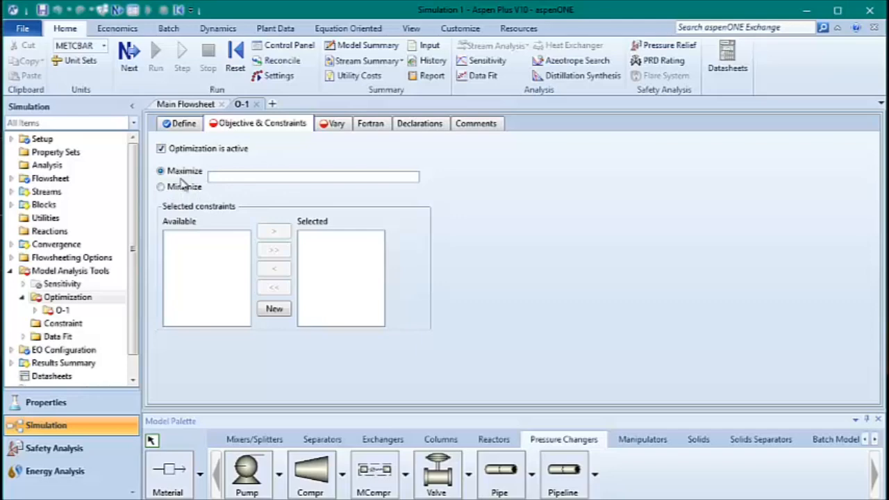
pyautogui.click(182, 123)
pyautogui.click(205, 186)
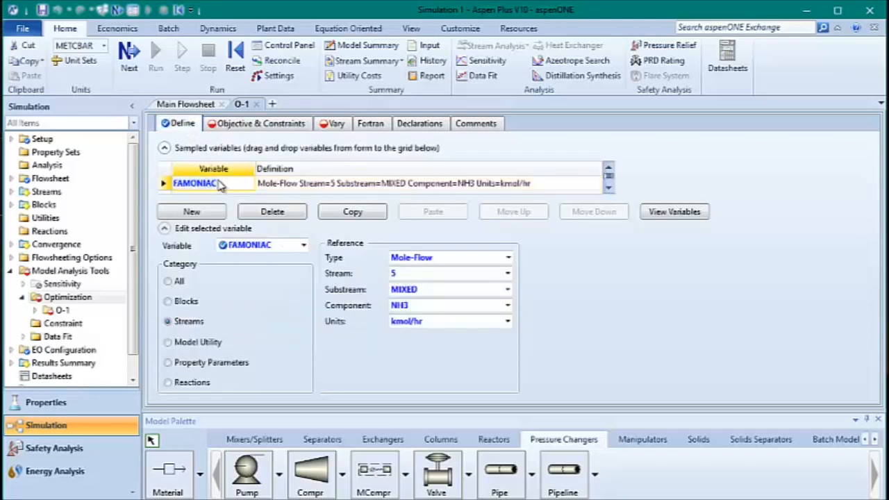
pyautogui.rightClick(201, 183)
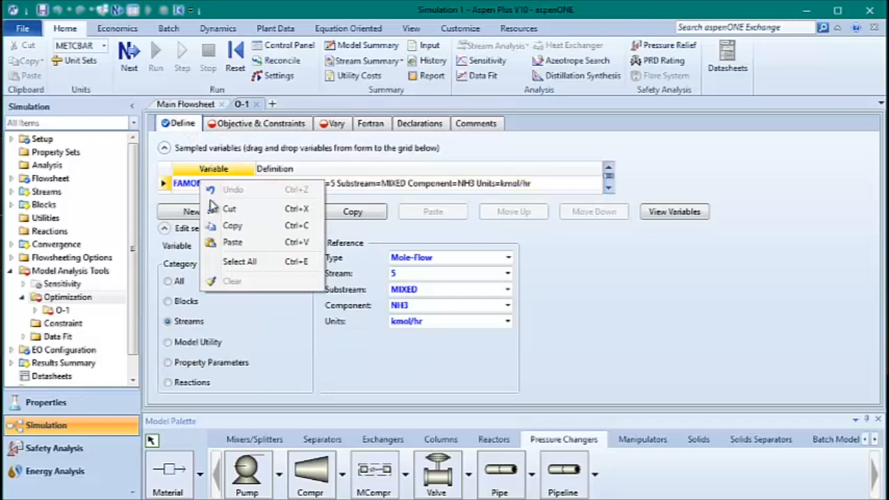
pyautogui.click(232, 225)
pyautogui.click(259, 124)
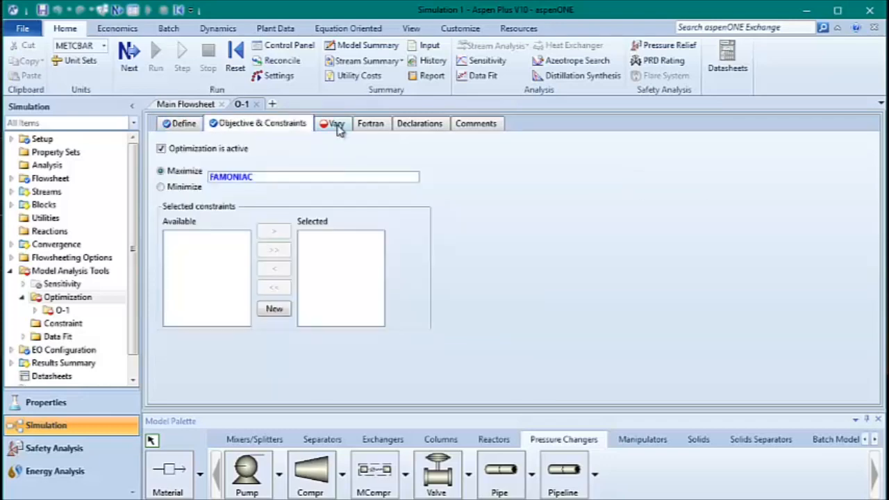
# Add manipulated variable 1 to O-1 as the mole flow of N2 in stream 1, substream MIXED.
pyautogui.click(337, 125)
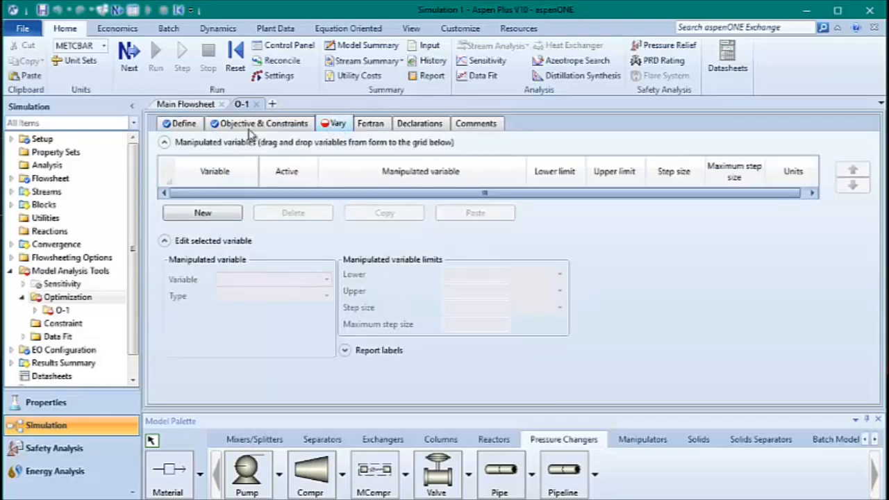
pyautogui.click(213, 220)
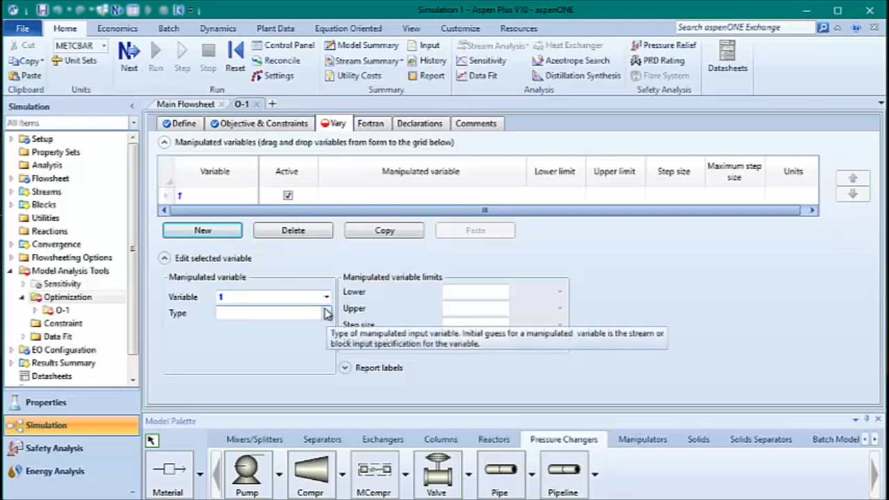
pyautogui.click(325, 313)
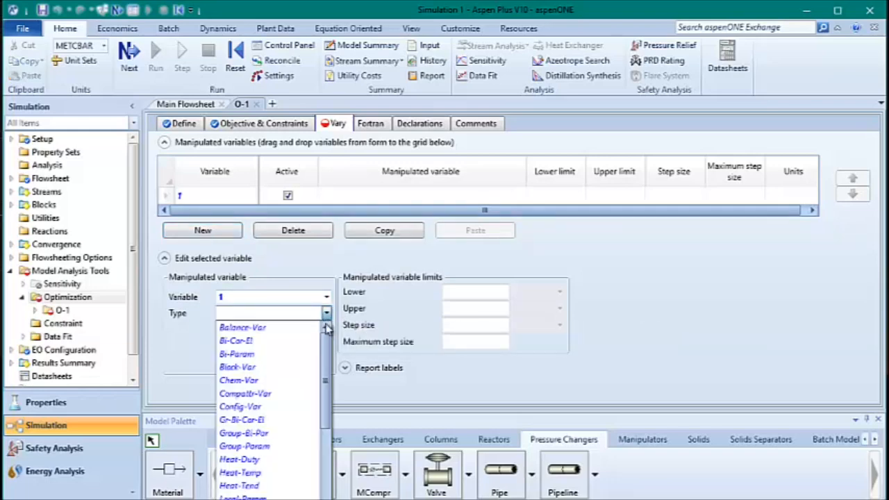
pyautogui.moveTo(327, 338); pyautogui.dragTo(327, 364)
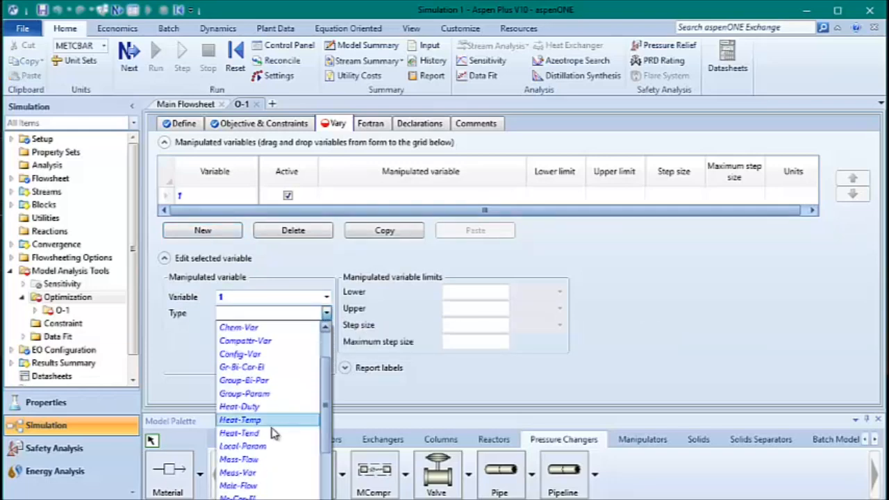
pyautogui.click(267, 486)
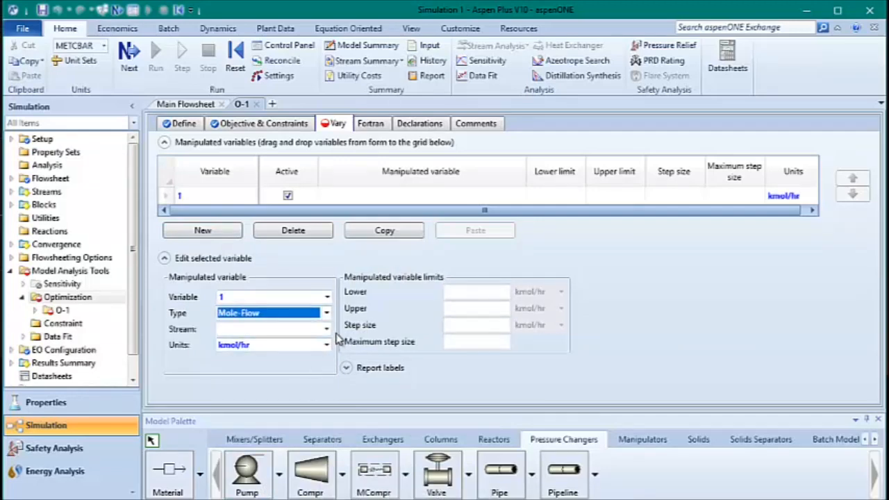
pyautogui.click(326, 329)
pyautogui.click(316, 342)
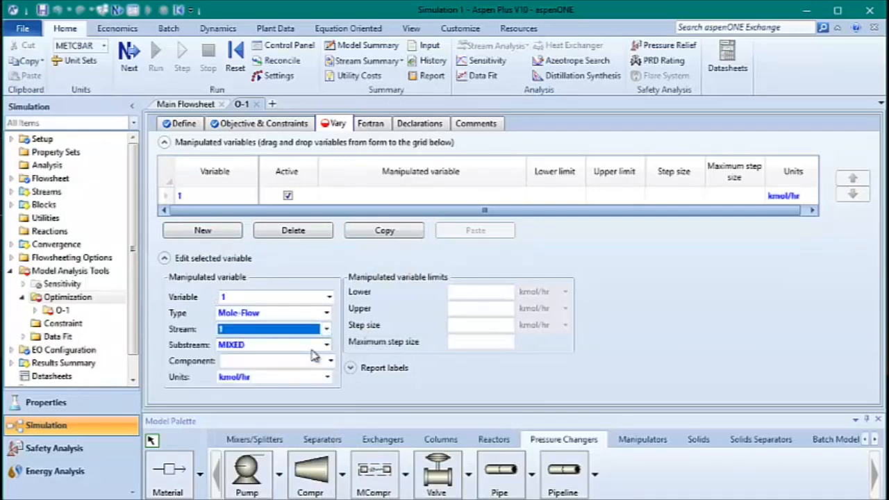
pyautogui.click(331, 362)
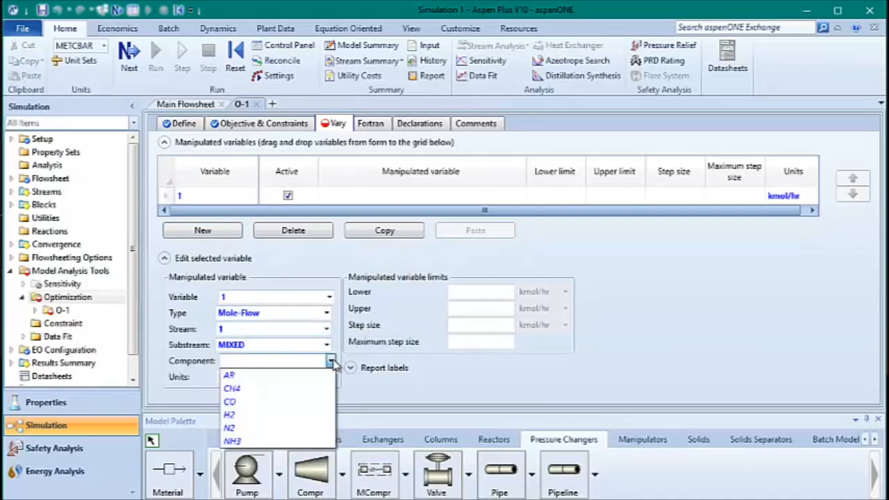
pyautogui.click(278, 428)
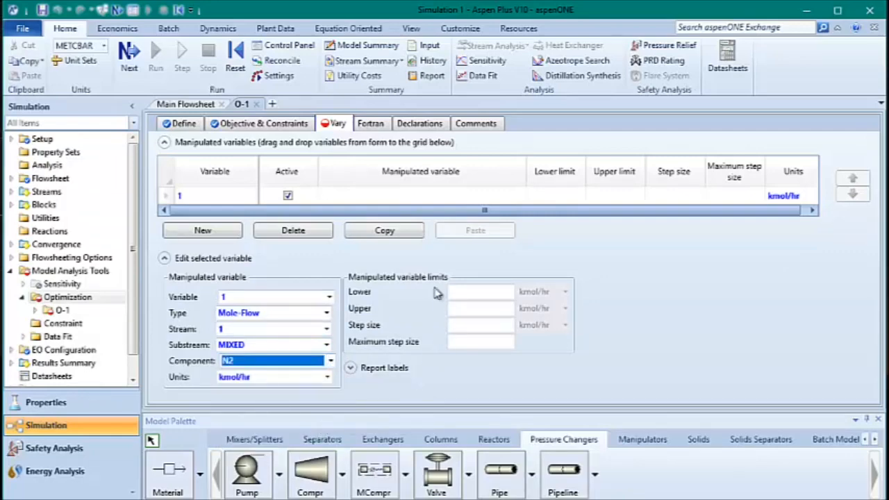
# Limit the manipulated N2 mole flow to a lower bound of 1000 and an upper bound of 1700 kmol/hr.
pyautogui.click(483, 291)
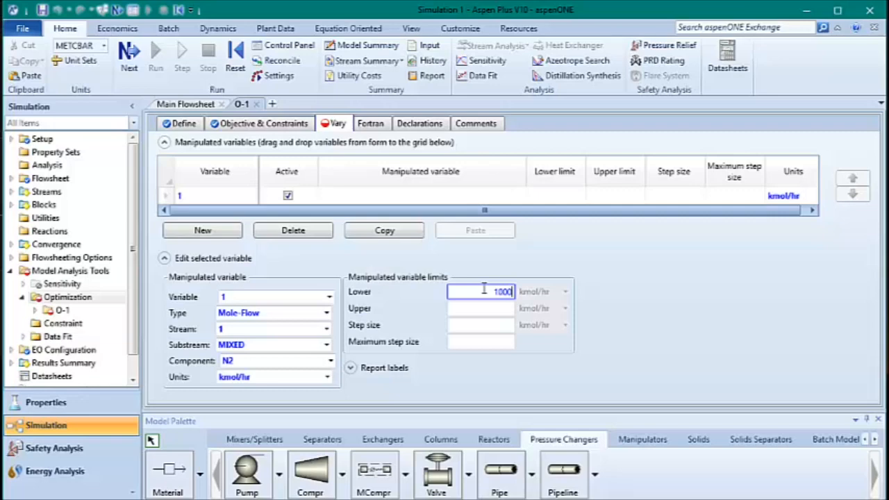
pyautogui.click(499, 309)
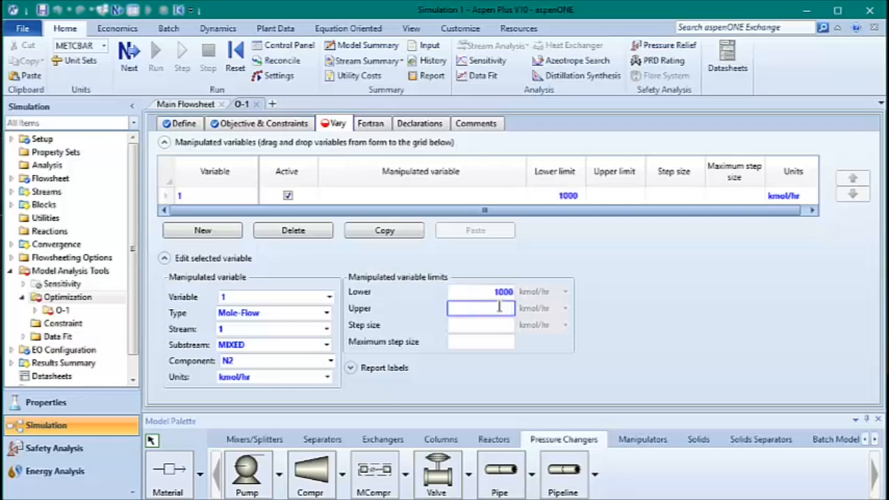
pyautogui.write('170')
pyautogui.write('0')
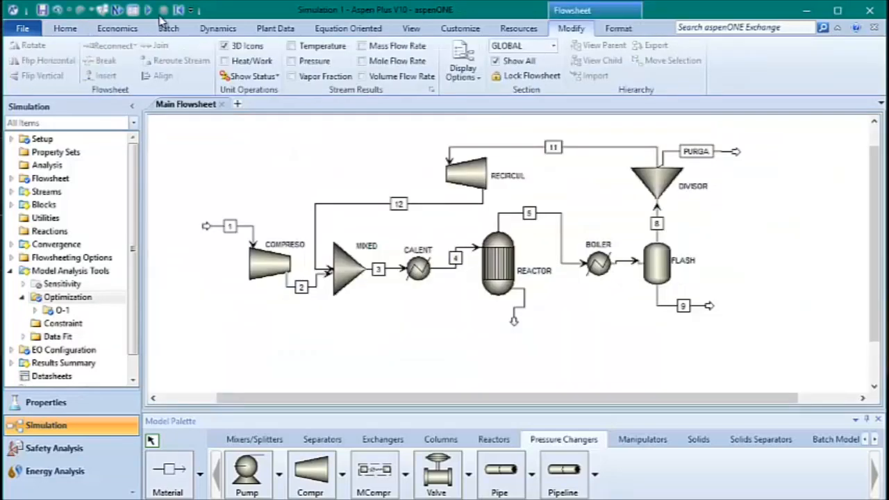
# Run the simulation and review the results summary of optimization O-1, closing it when finished.
pyautogui.click(148, 10)
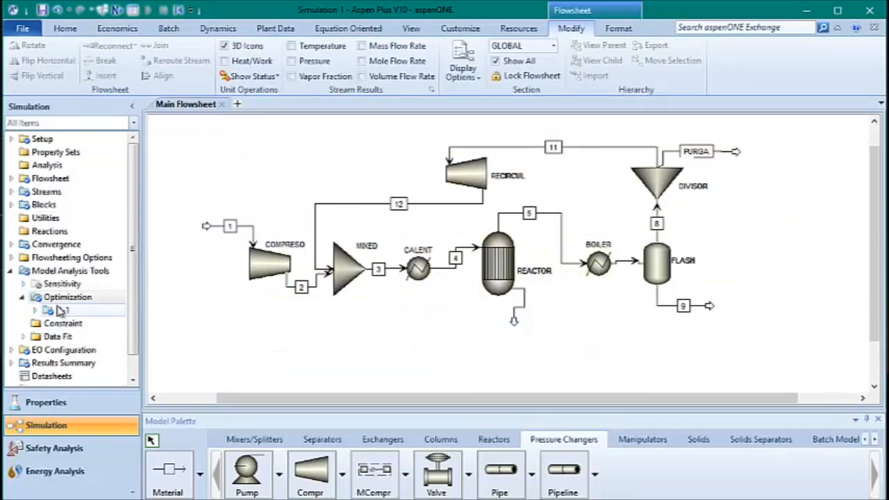
pyautogui.click(35, 311)
pyautogui.click(78, 337)
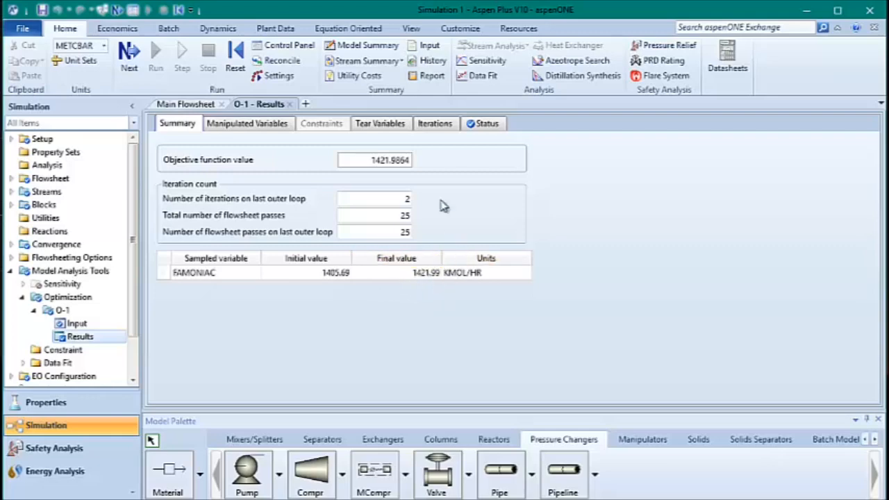
pyautogui.click(290, 104)
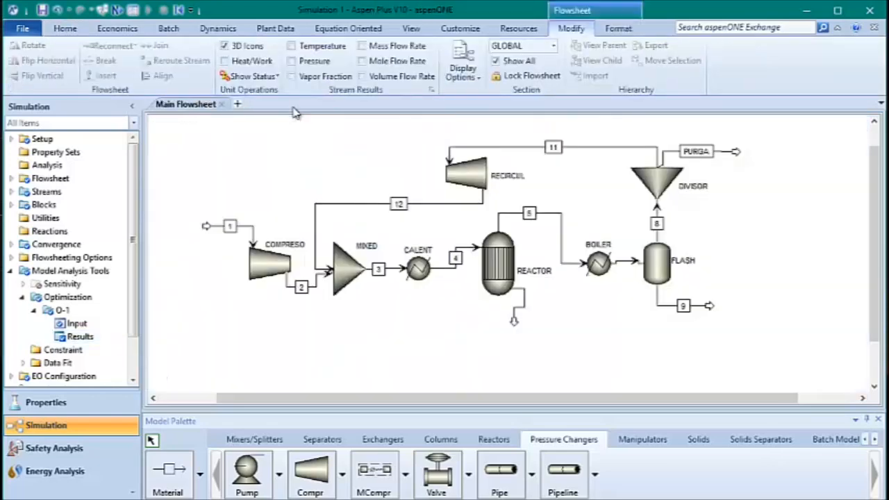